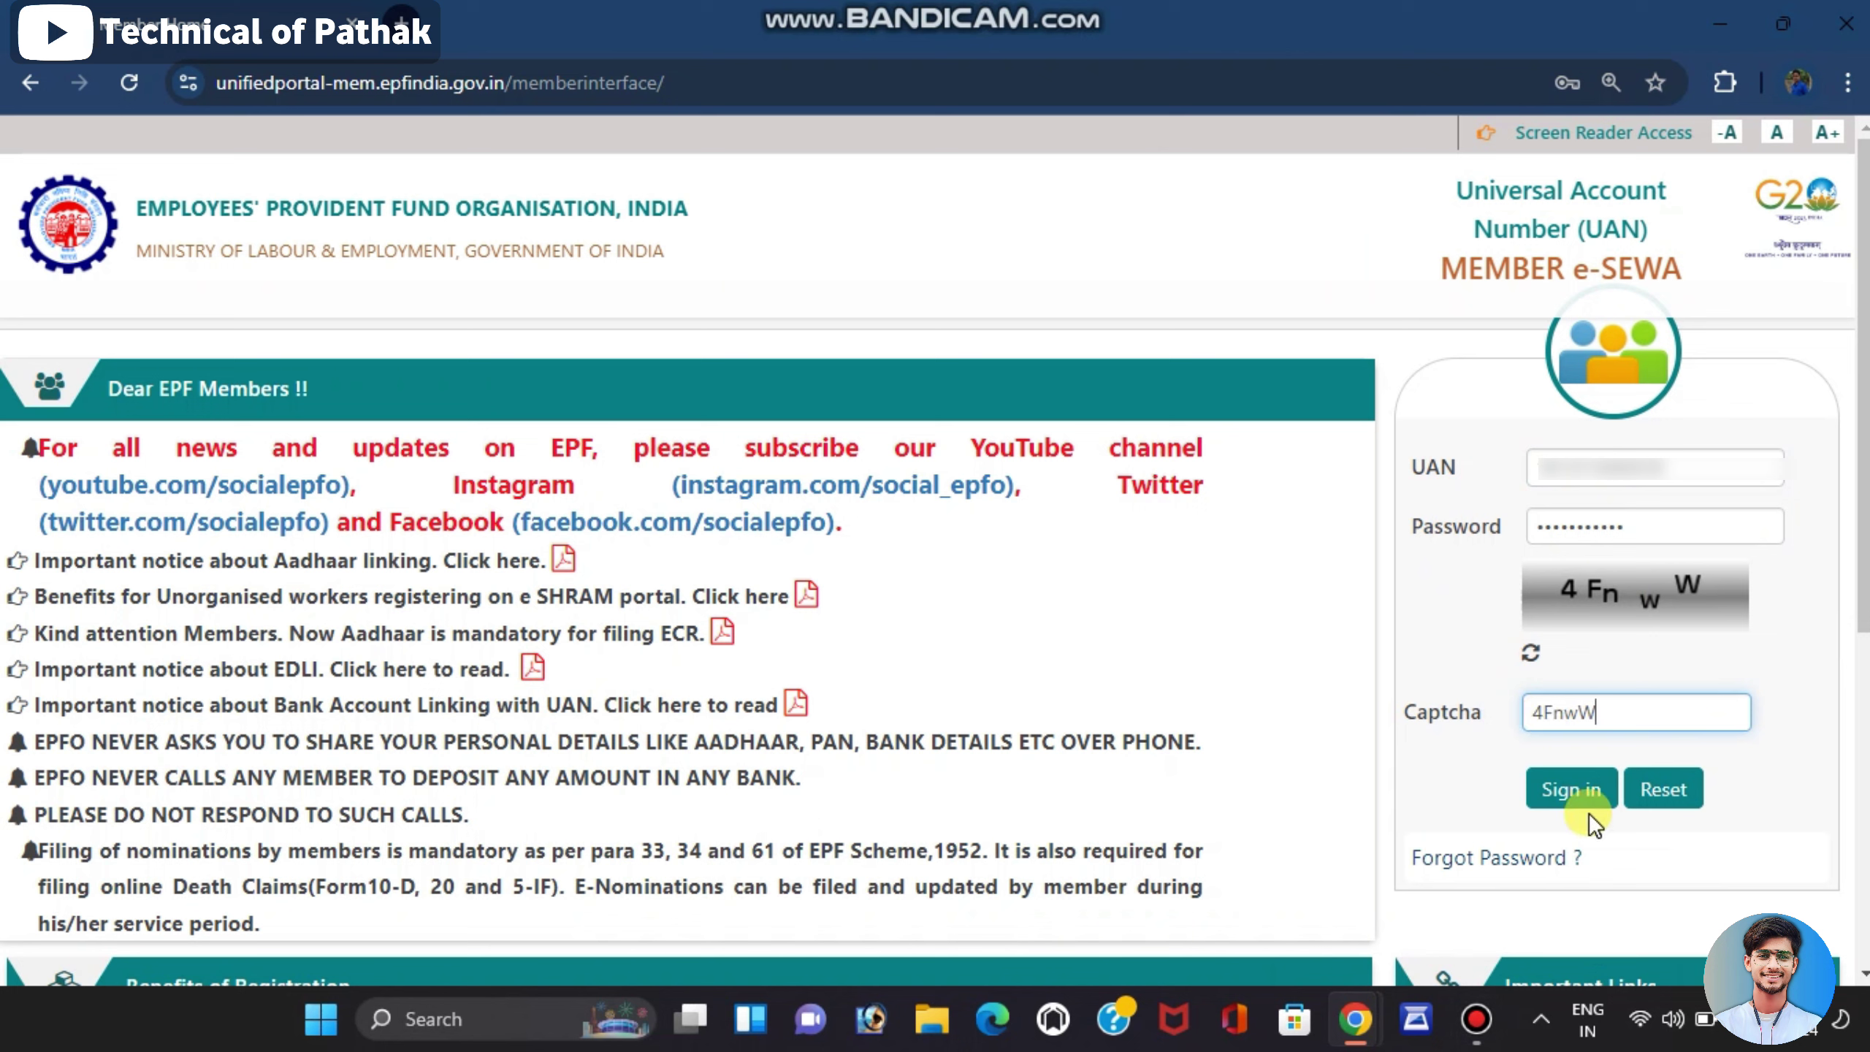
- Sign in to the member portal with the account credentials, and submit the one-time password and captcha for second-factor authentication
{"action": "left_click", "coordinate": [1587, 795]}
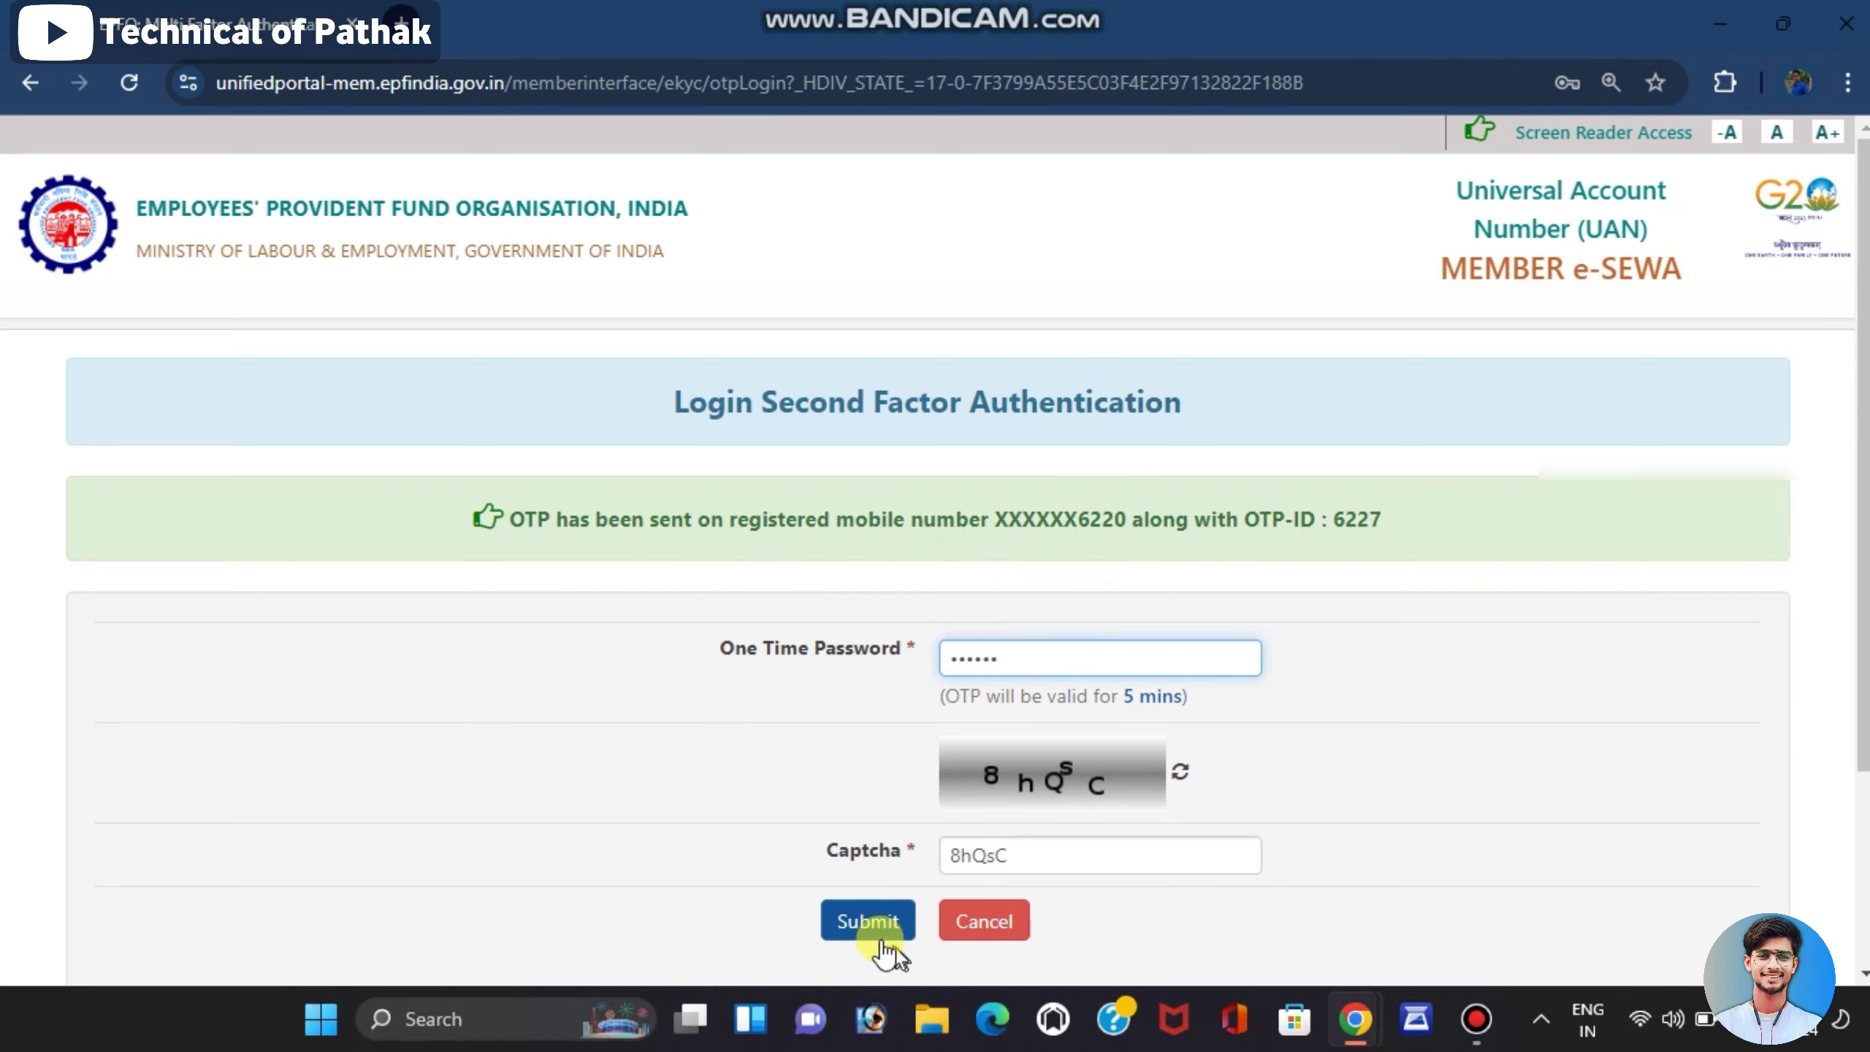
{"action": "left_click", "coordinate": [861, 928]}
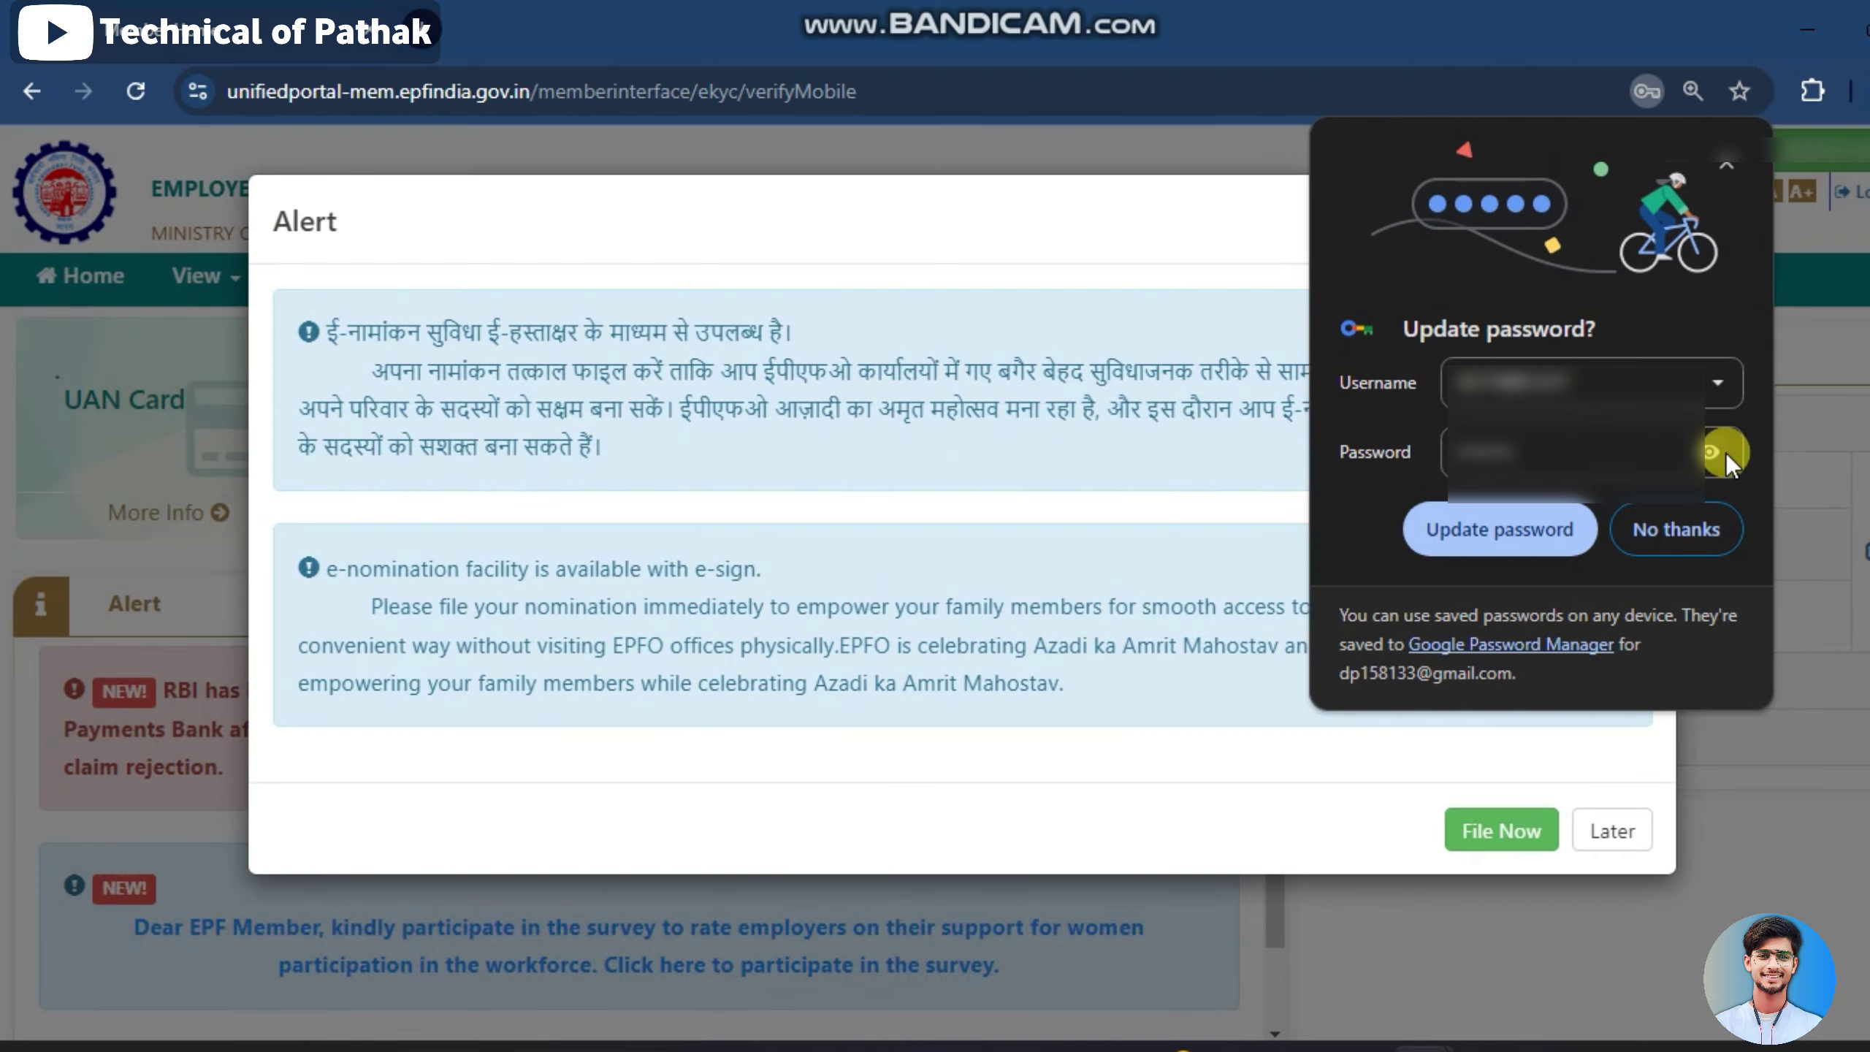
- Dismiss the browser's password-update prompt and postpone the e-nomination, and look over the home page alerts
{"action": "left_click", "coordinate": [1727, 163]}
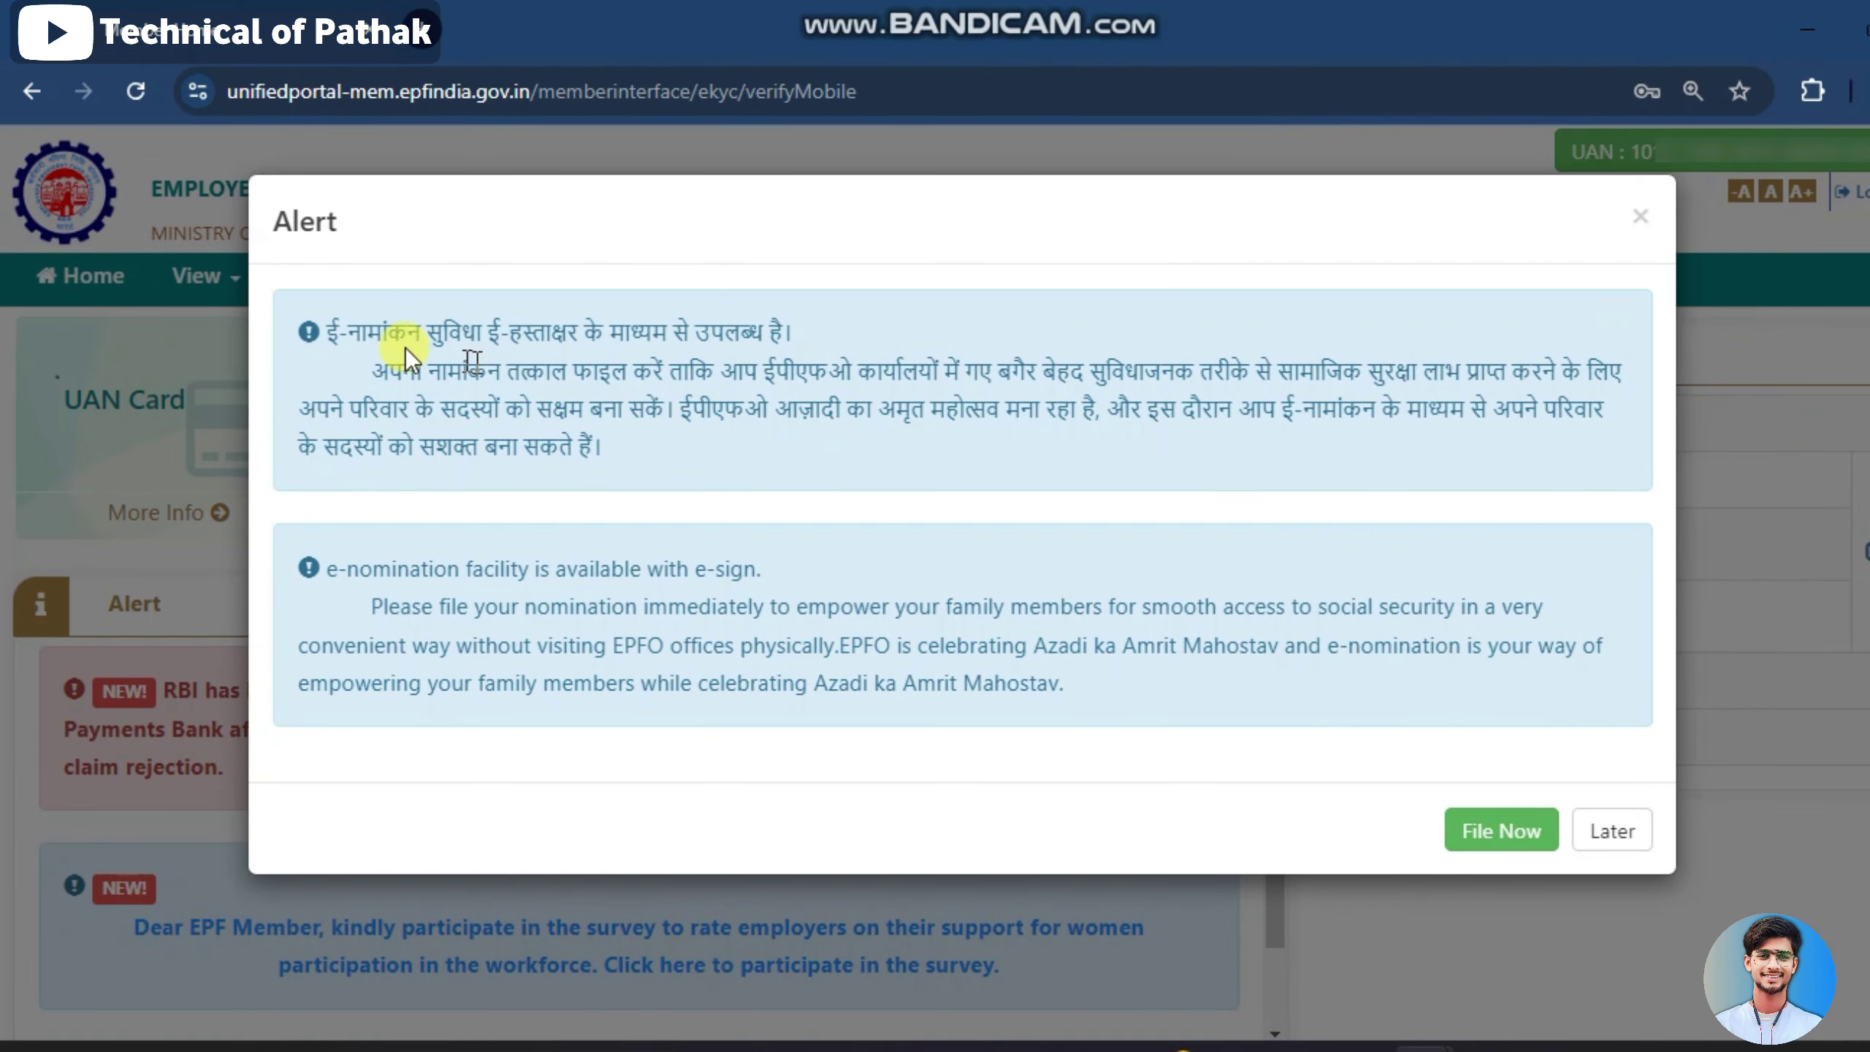
{"action": "left_click", "coordinate": [1609, 832]}
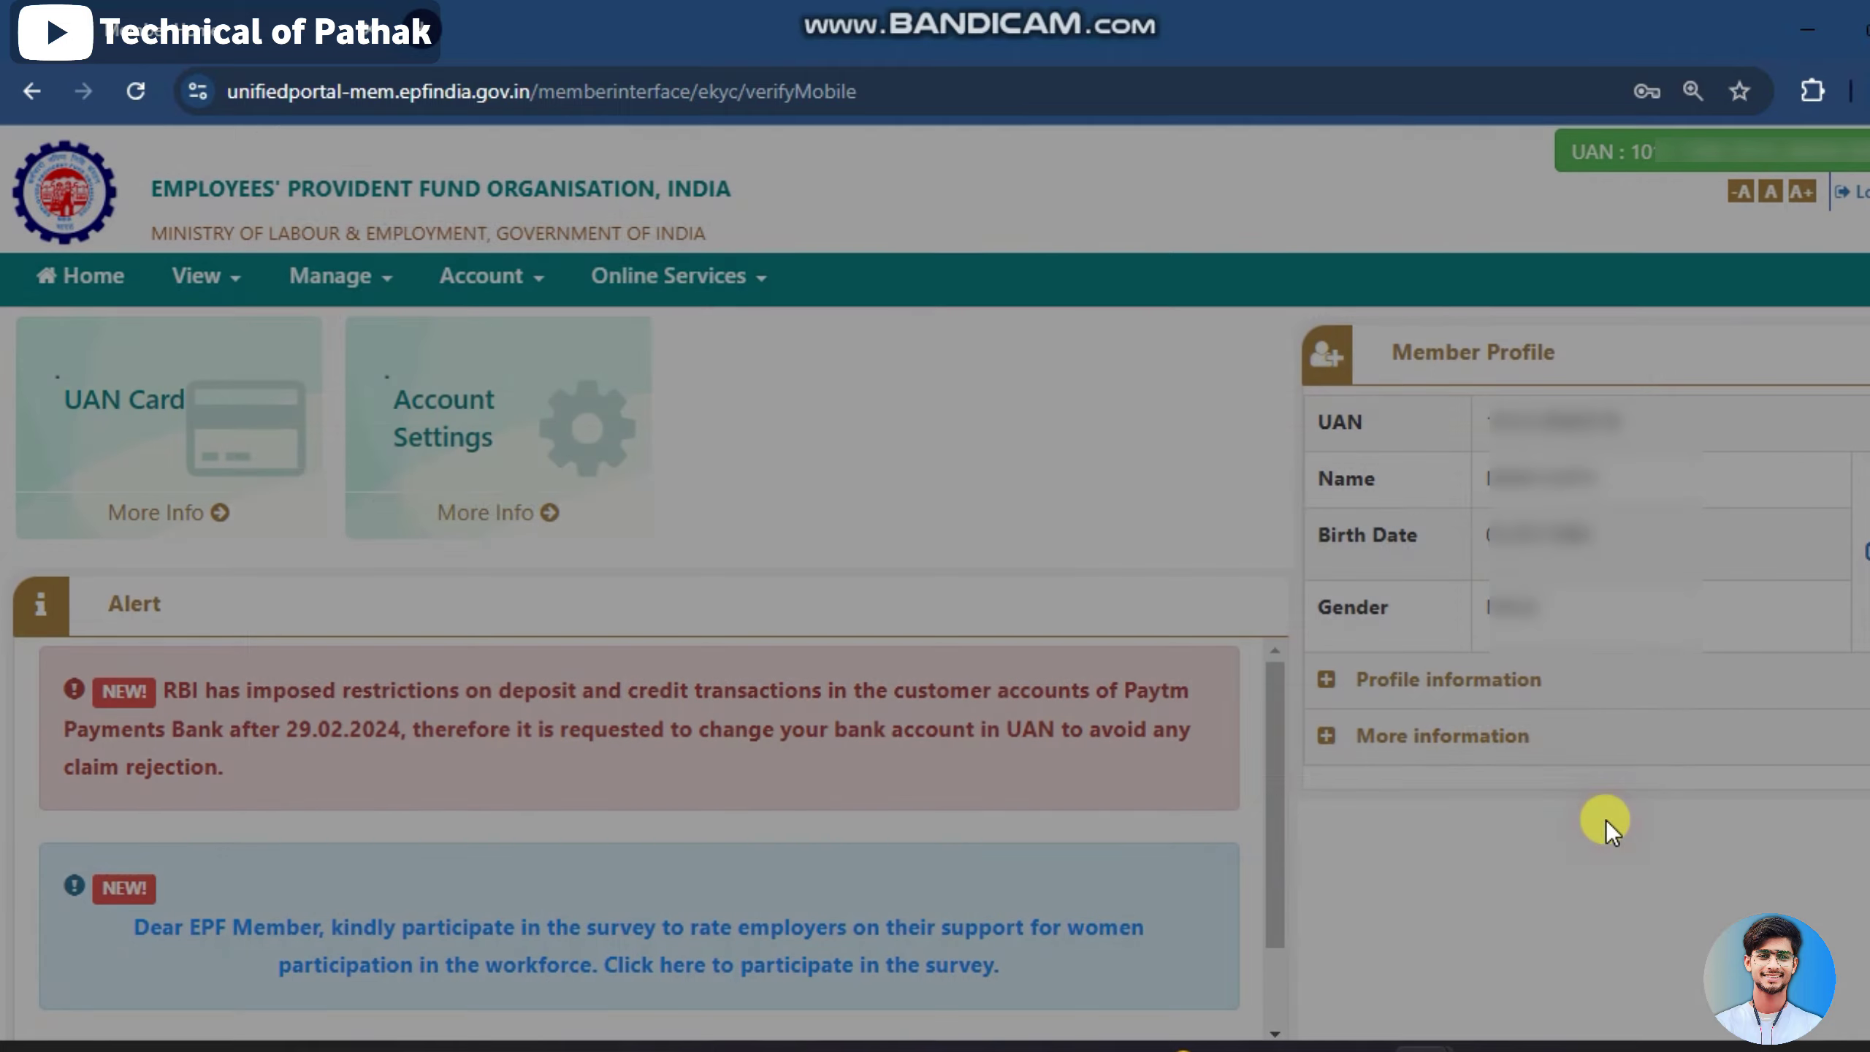
{"action": "scroll", "coordinate": [1168, 668], "scroll_direction": "down", "scroll_amount": 2}
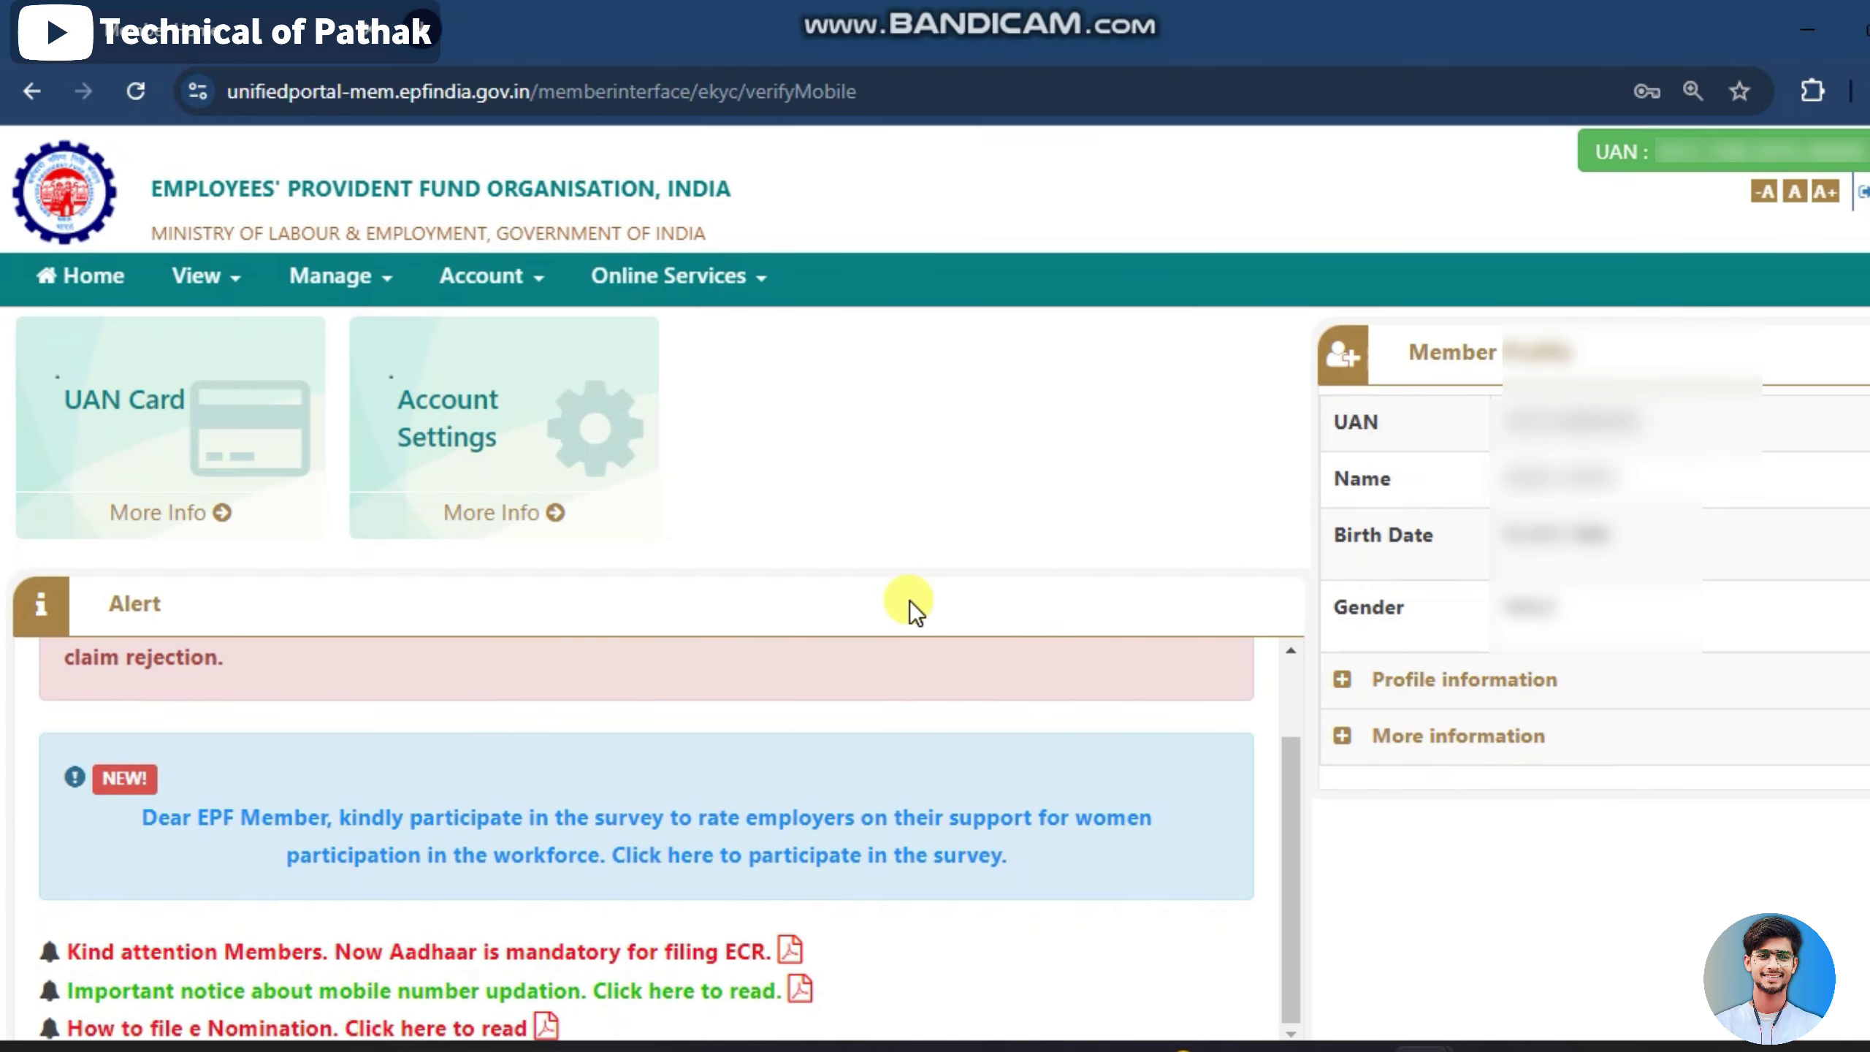
{"action": "scroll", "coordinate": [910, 604], "scroll_direction": "down", "scroll_amount": 2}
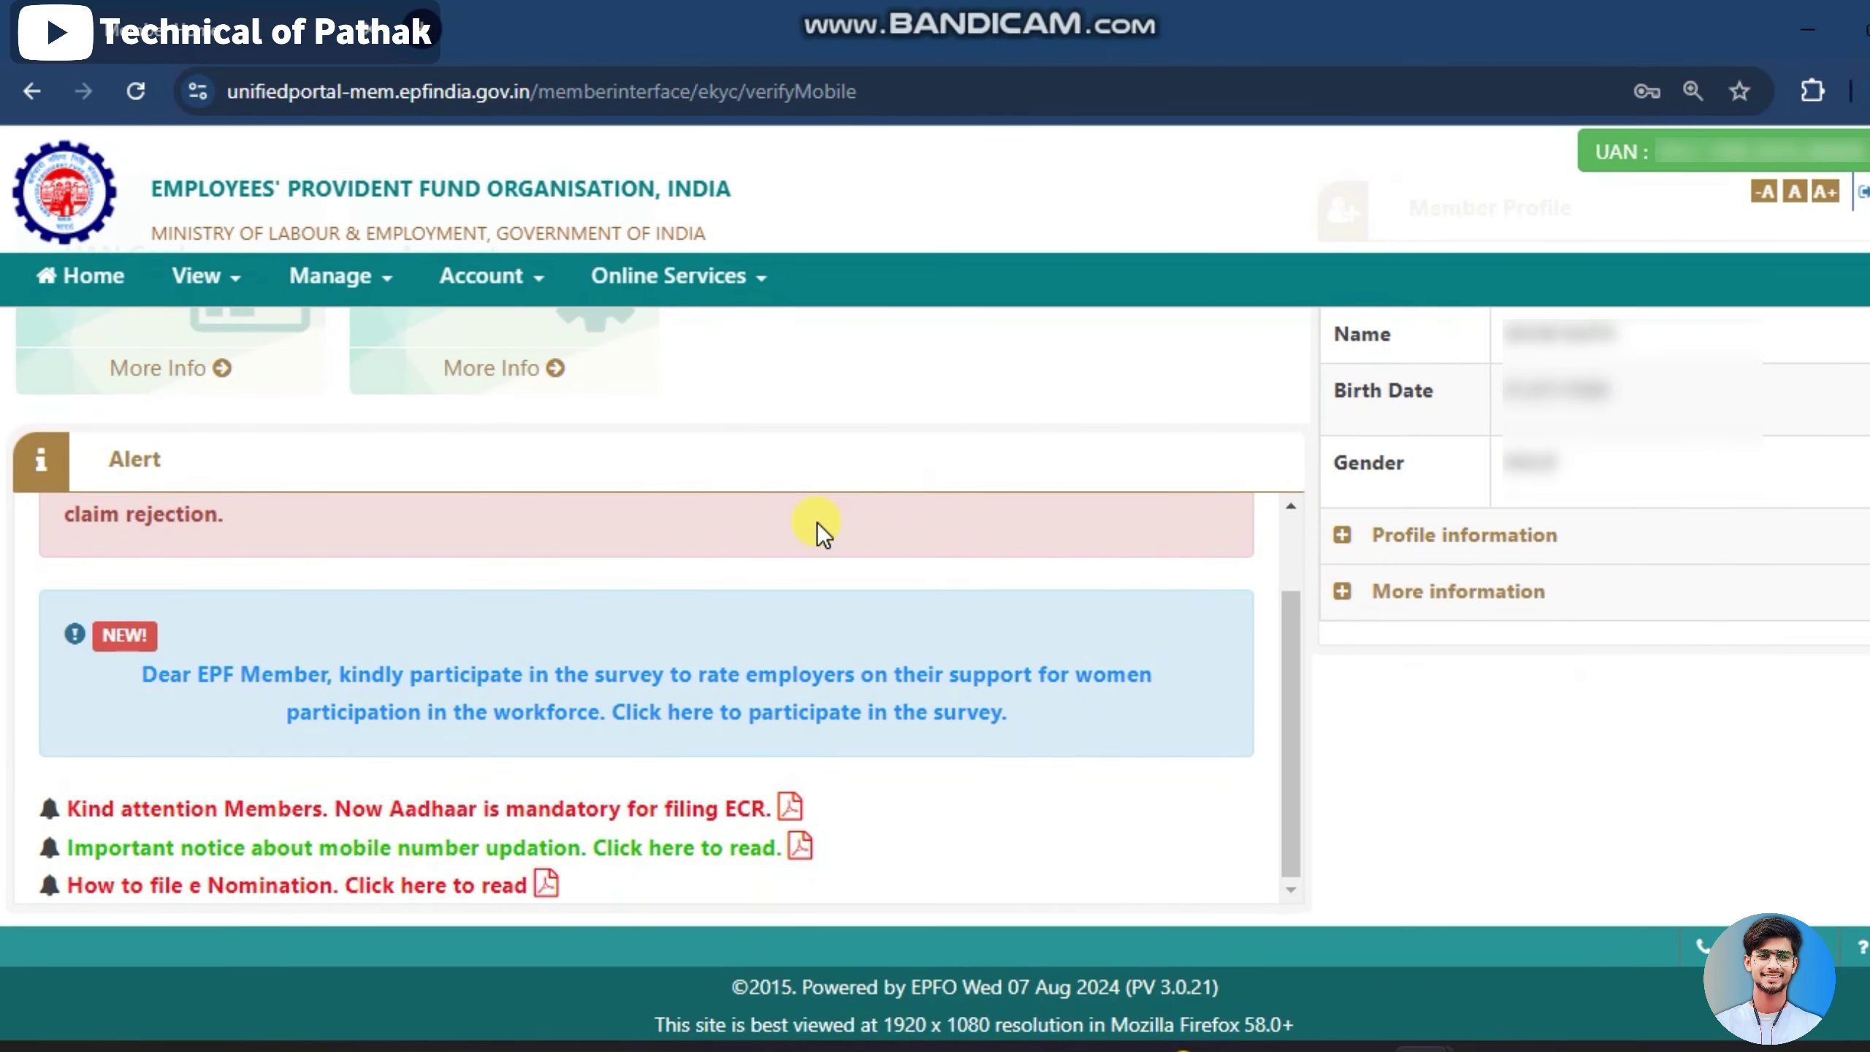
{"action": "scroll", "coordinate": [817, 521], "scroll_direction": "up", "scroll_amount": 2}
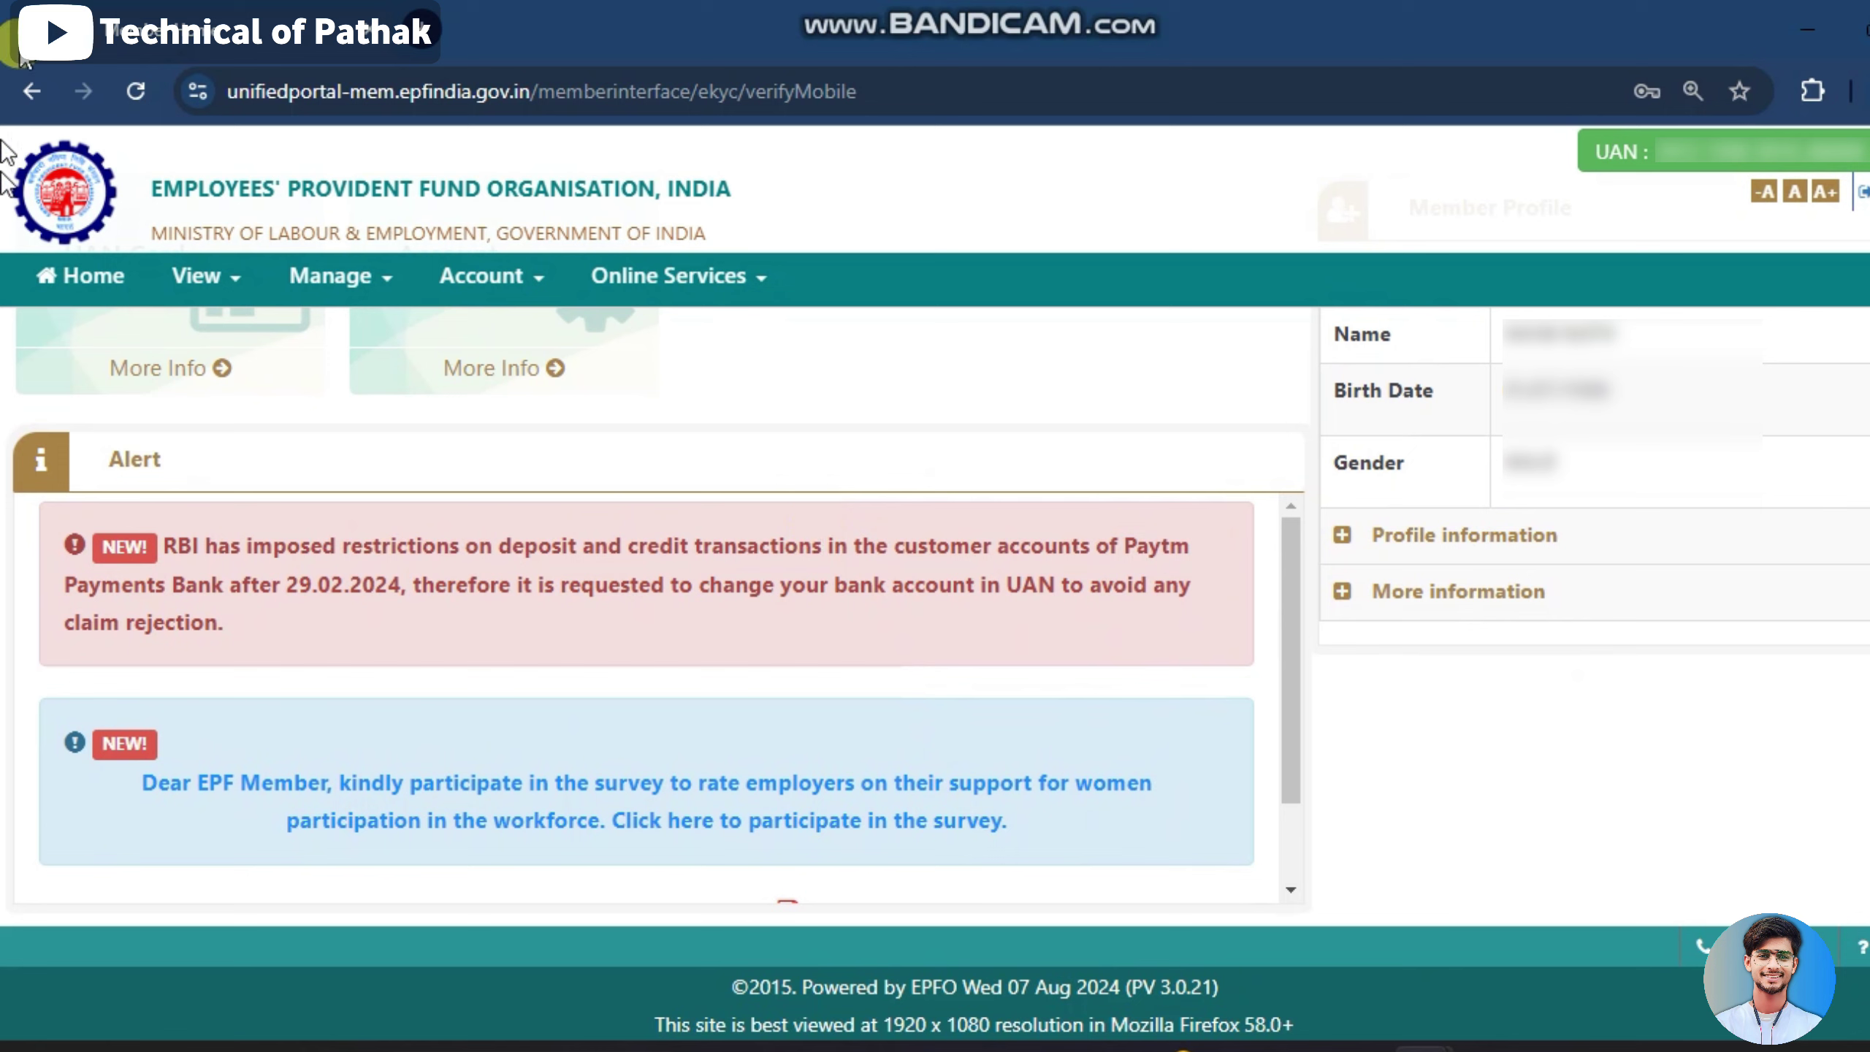
- Open the KYC page and check the approval status of the currently active KYC documents
{"action": "left_click", "coordinate": [217, 275]}
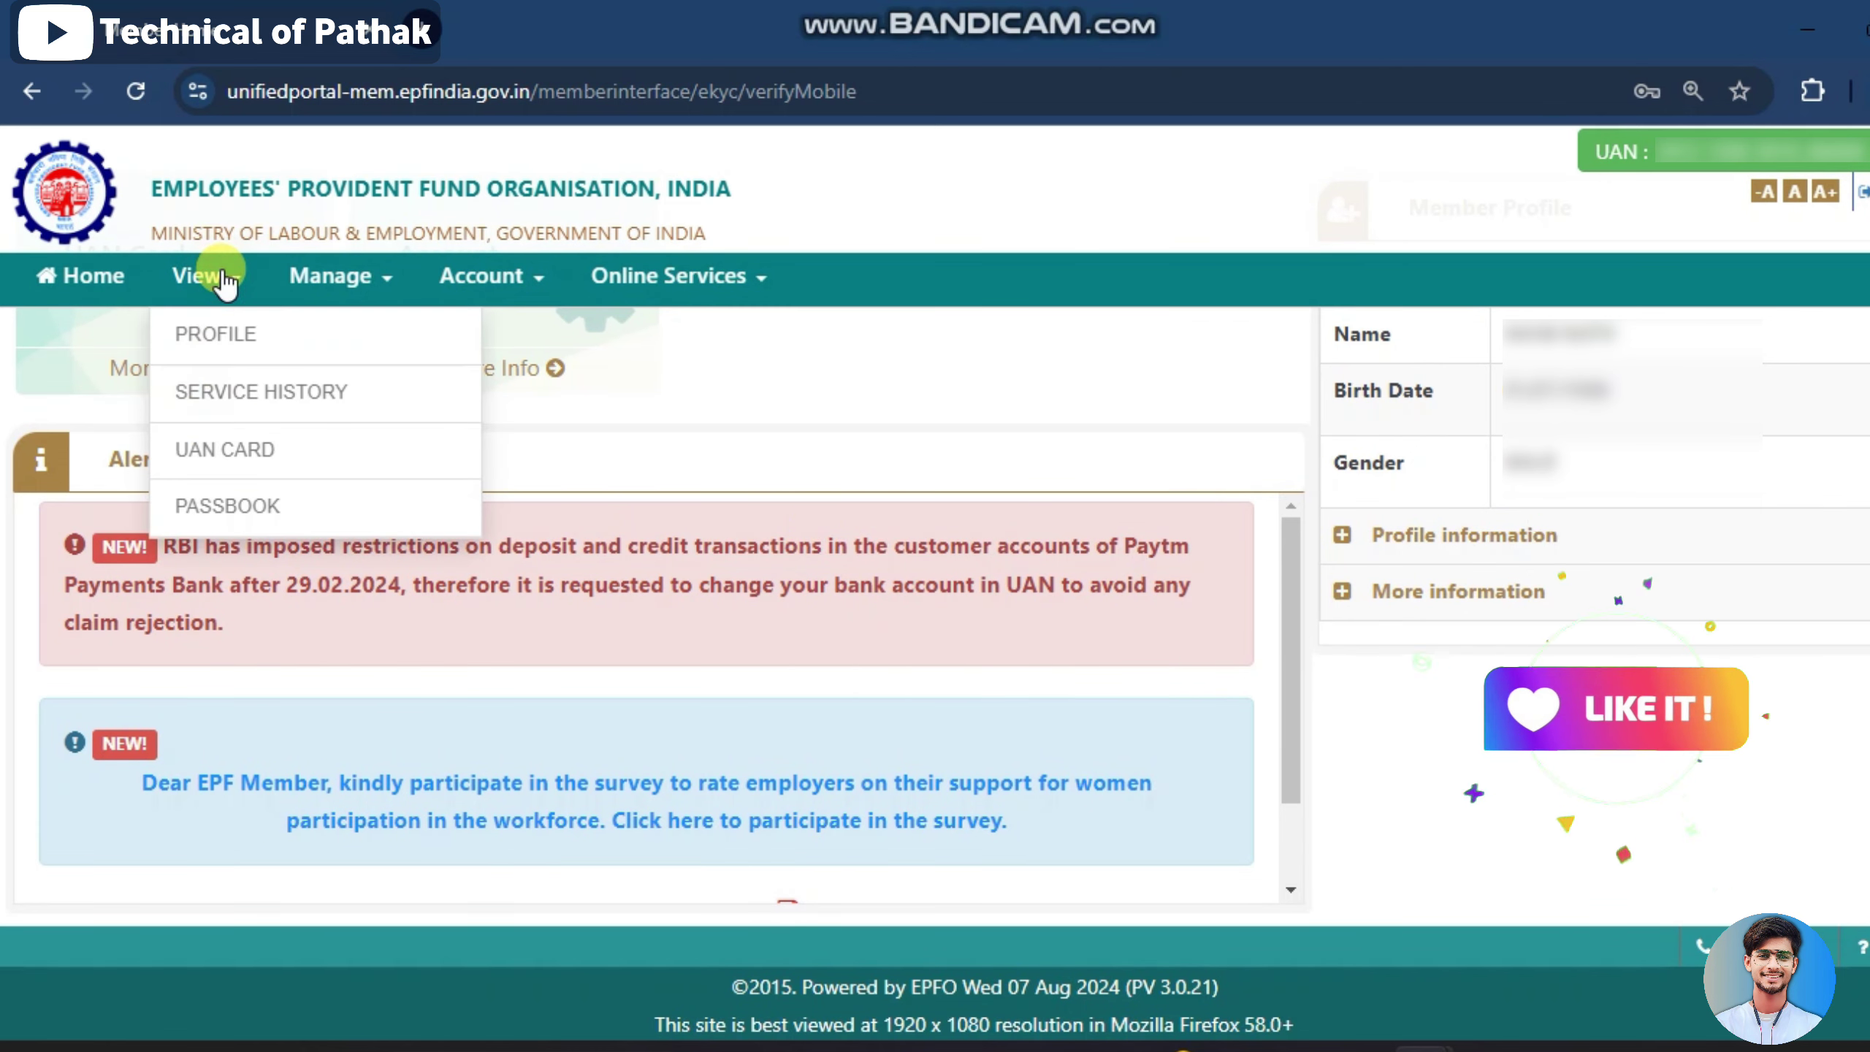
{"action": "left_click", "coordinate": [372, 283]}
{"action": "left_click", "coordinate": [398, 435]}
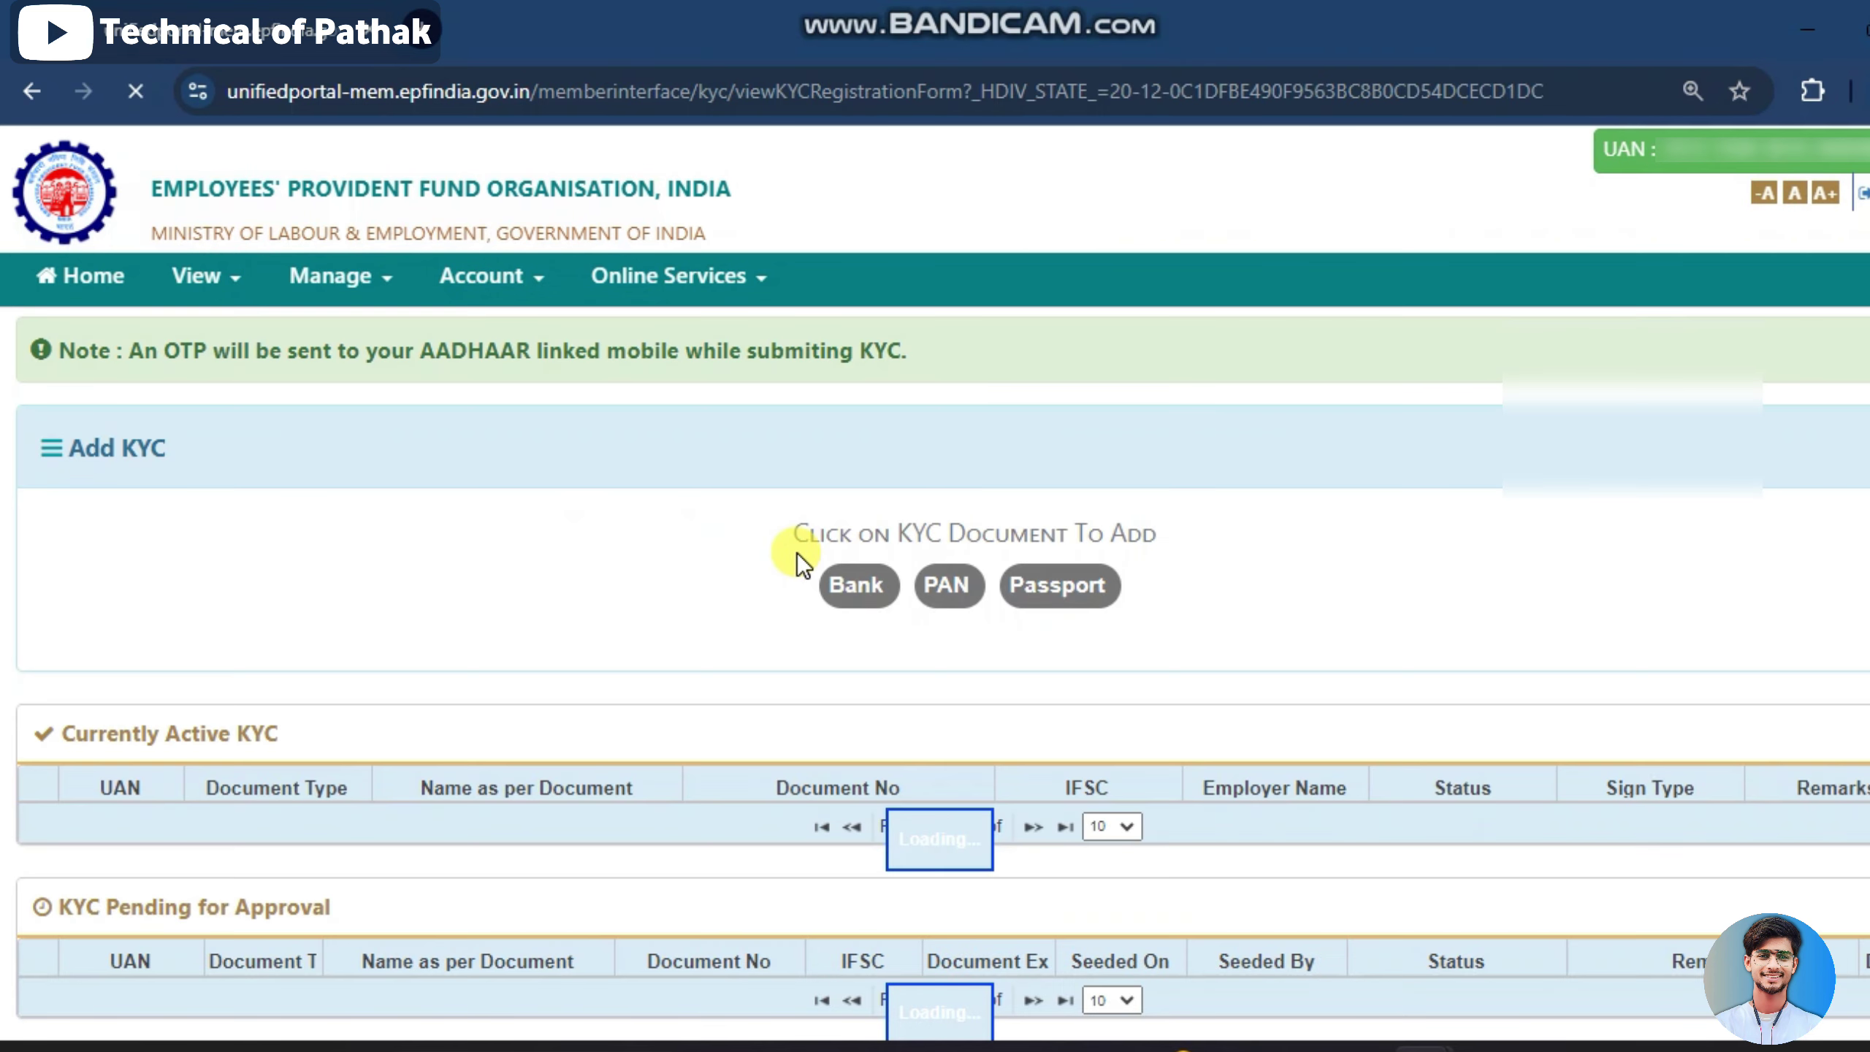
{"action": "scroll", "coordinate": [1459, 816], "scroll_direction": "down", "scroll_amount": 2}
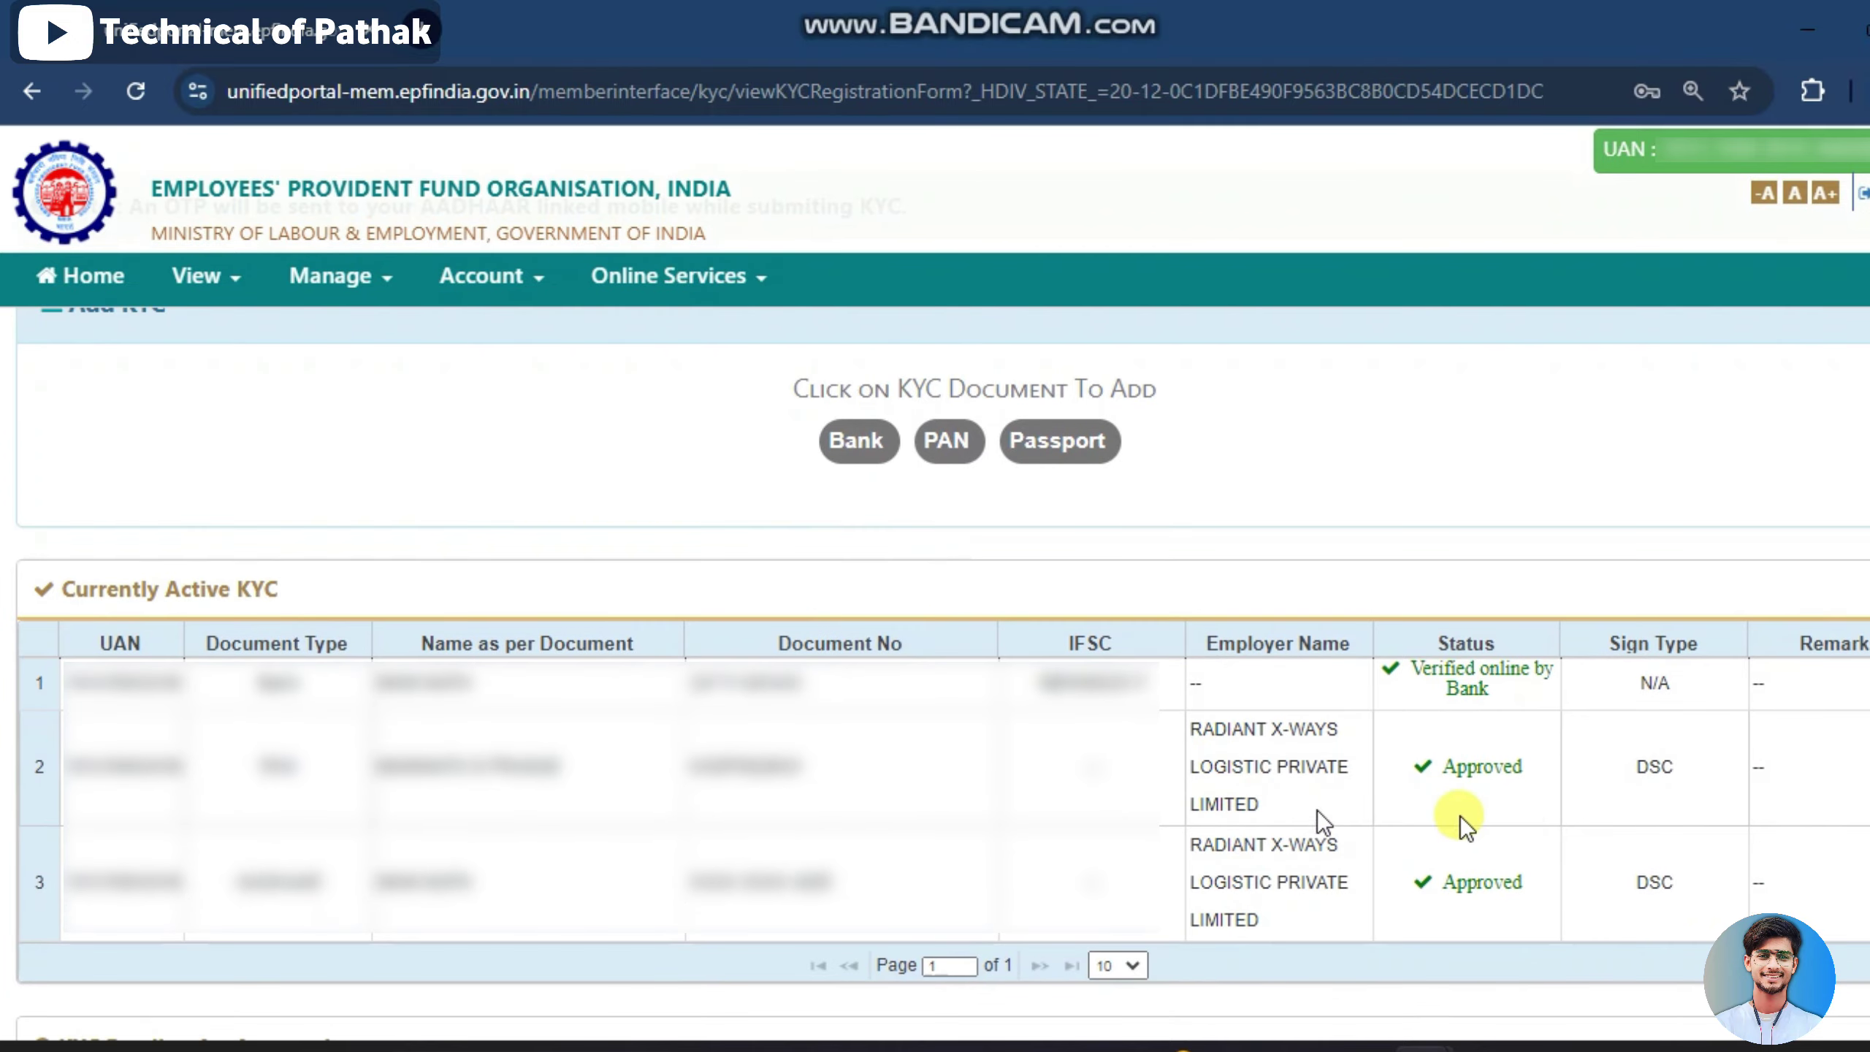
{"action": "left_click_drag", "start_coordinate": [1384, 664], "coordinate": [1555, 791]}
{"action": "left_click", "coordinate": [1554, 791]}
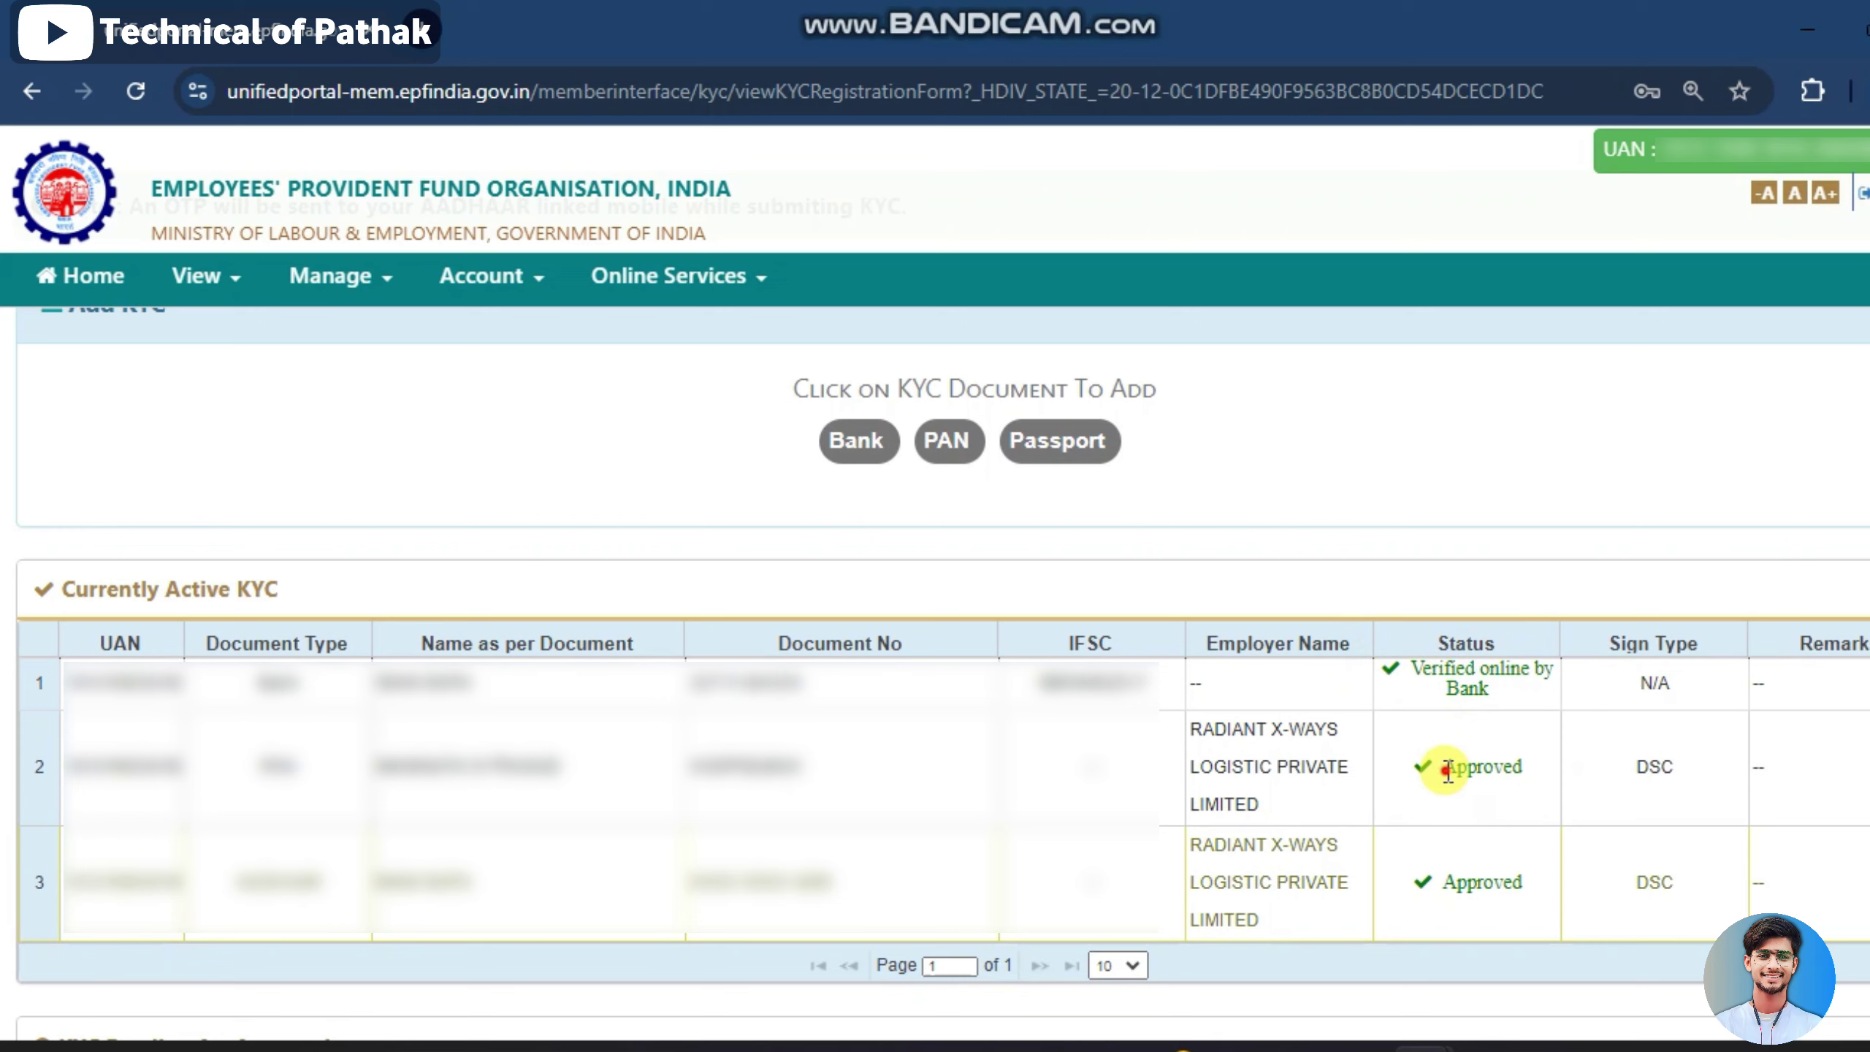
{"action": "left_click_drag", "start_coordinate": [1446, 770], "coordinate": [1517, 765]}
{"action": "left_click", "coordinate": [1522, 816]}
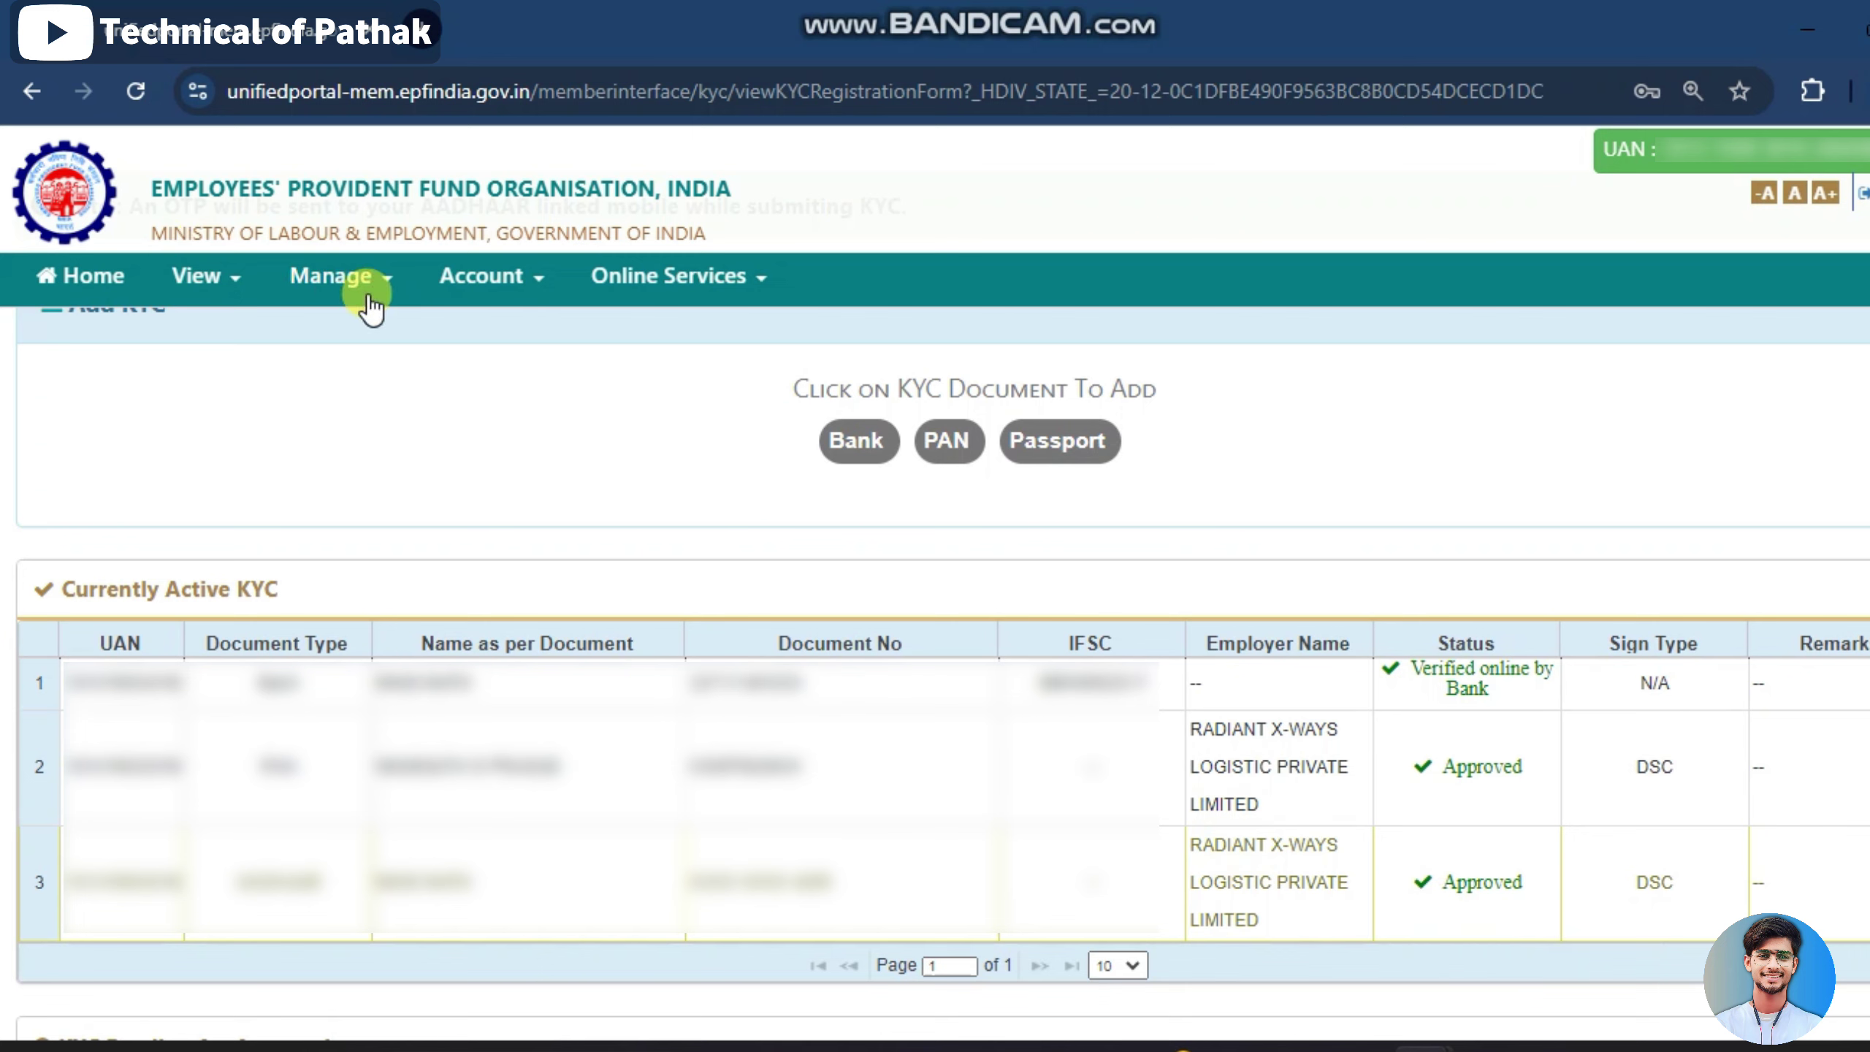
- Open Track Claim Status and review the form types and status of the previously submitted claims
{"action": "left_click", "coordinate": [649, 279]}
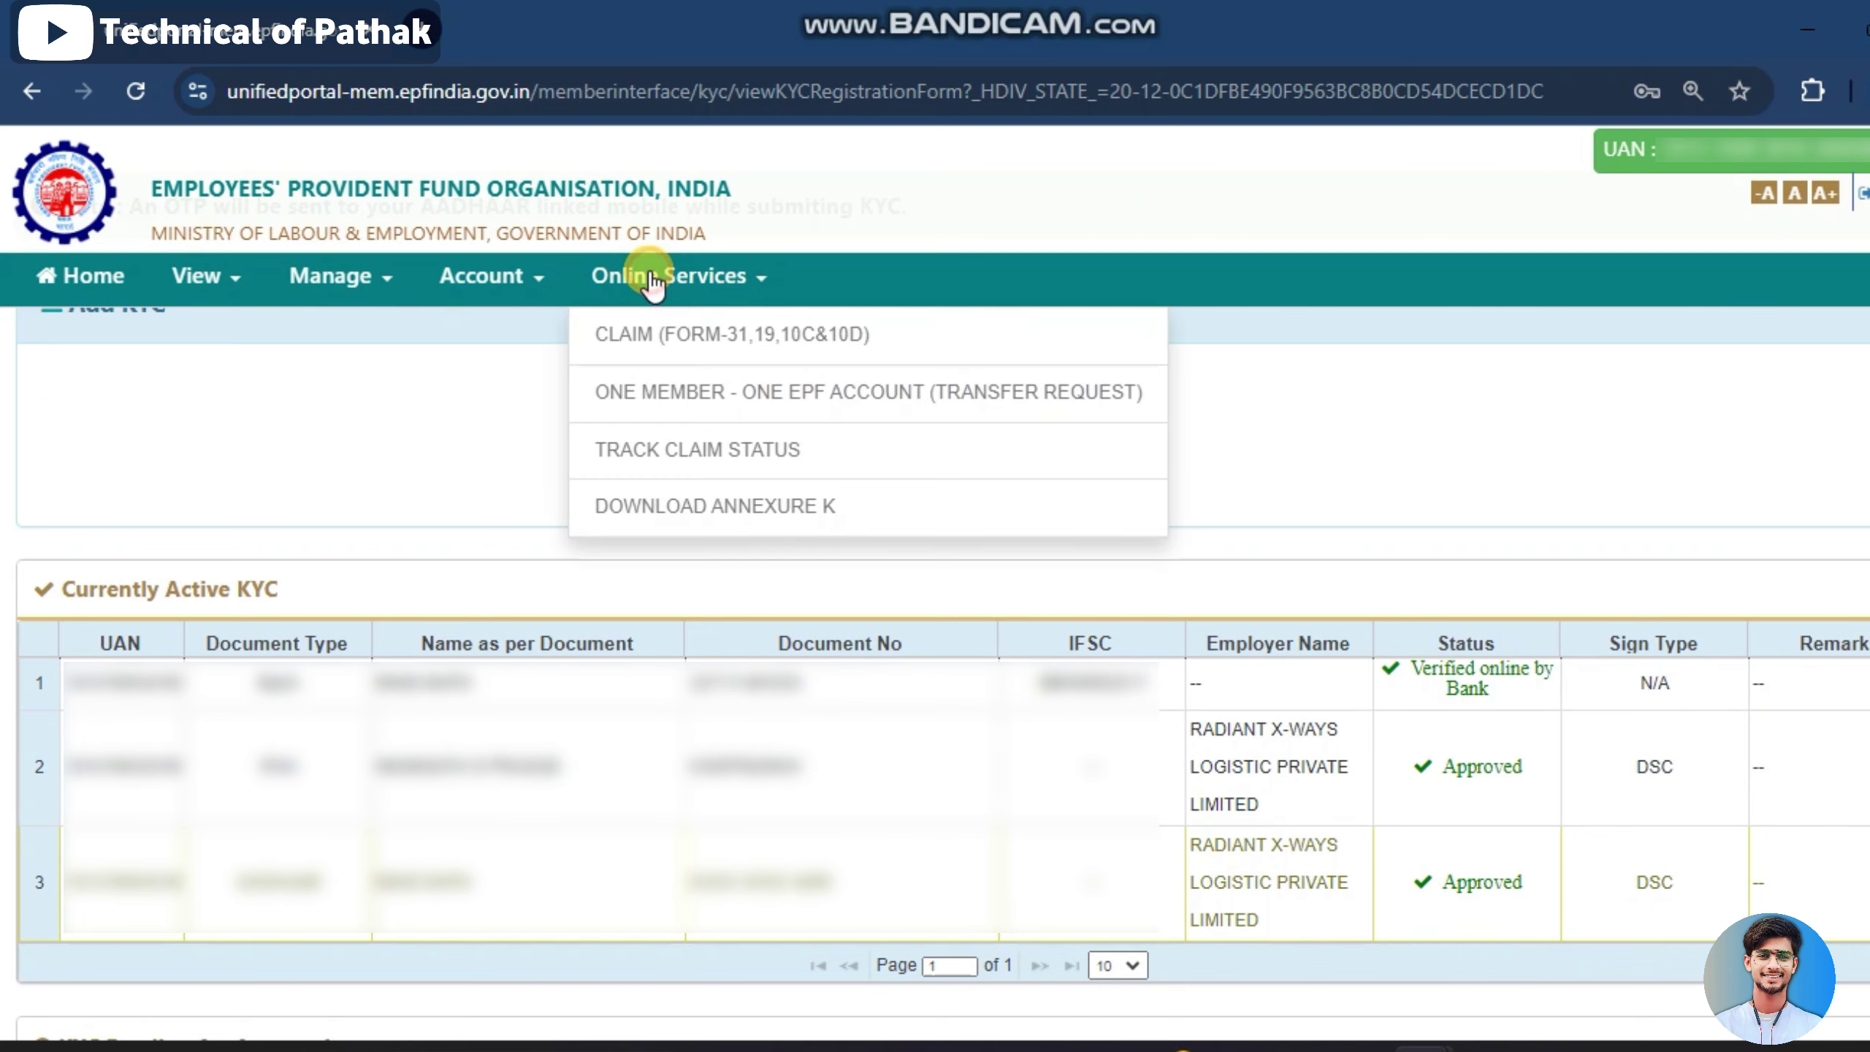
{"action": "left_click", "coordinate": [824, 445]}
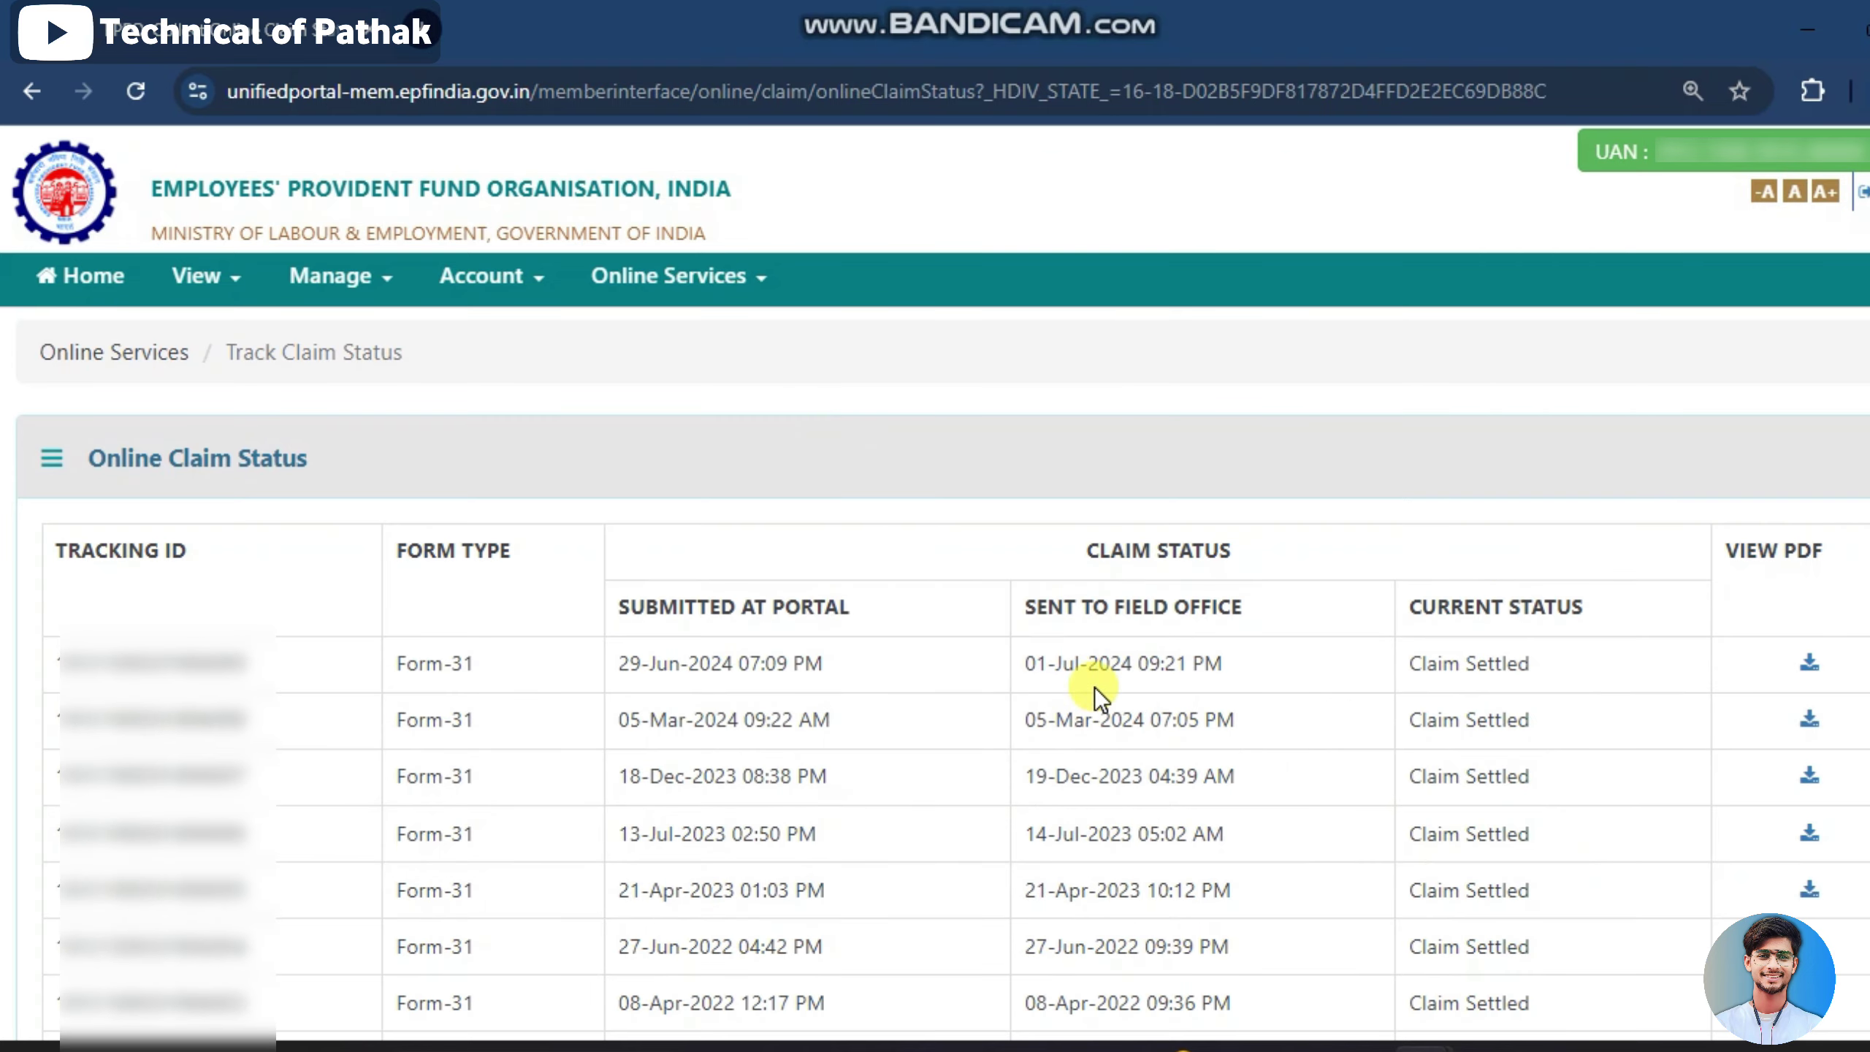
{"action": "scroll", "coordinate": [1094, 696], "scroll_direction": "down", "scroll_amount": 5}
{"action": "scroll", "coordinate": [1039, 680], "scroll_direction": "up", "scroll_amount": 5}
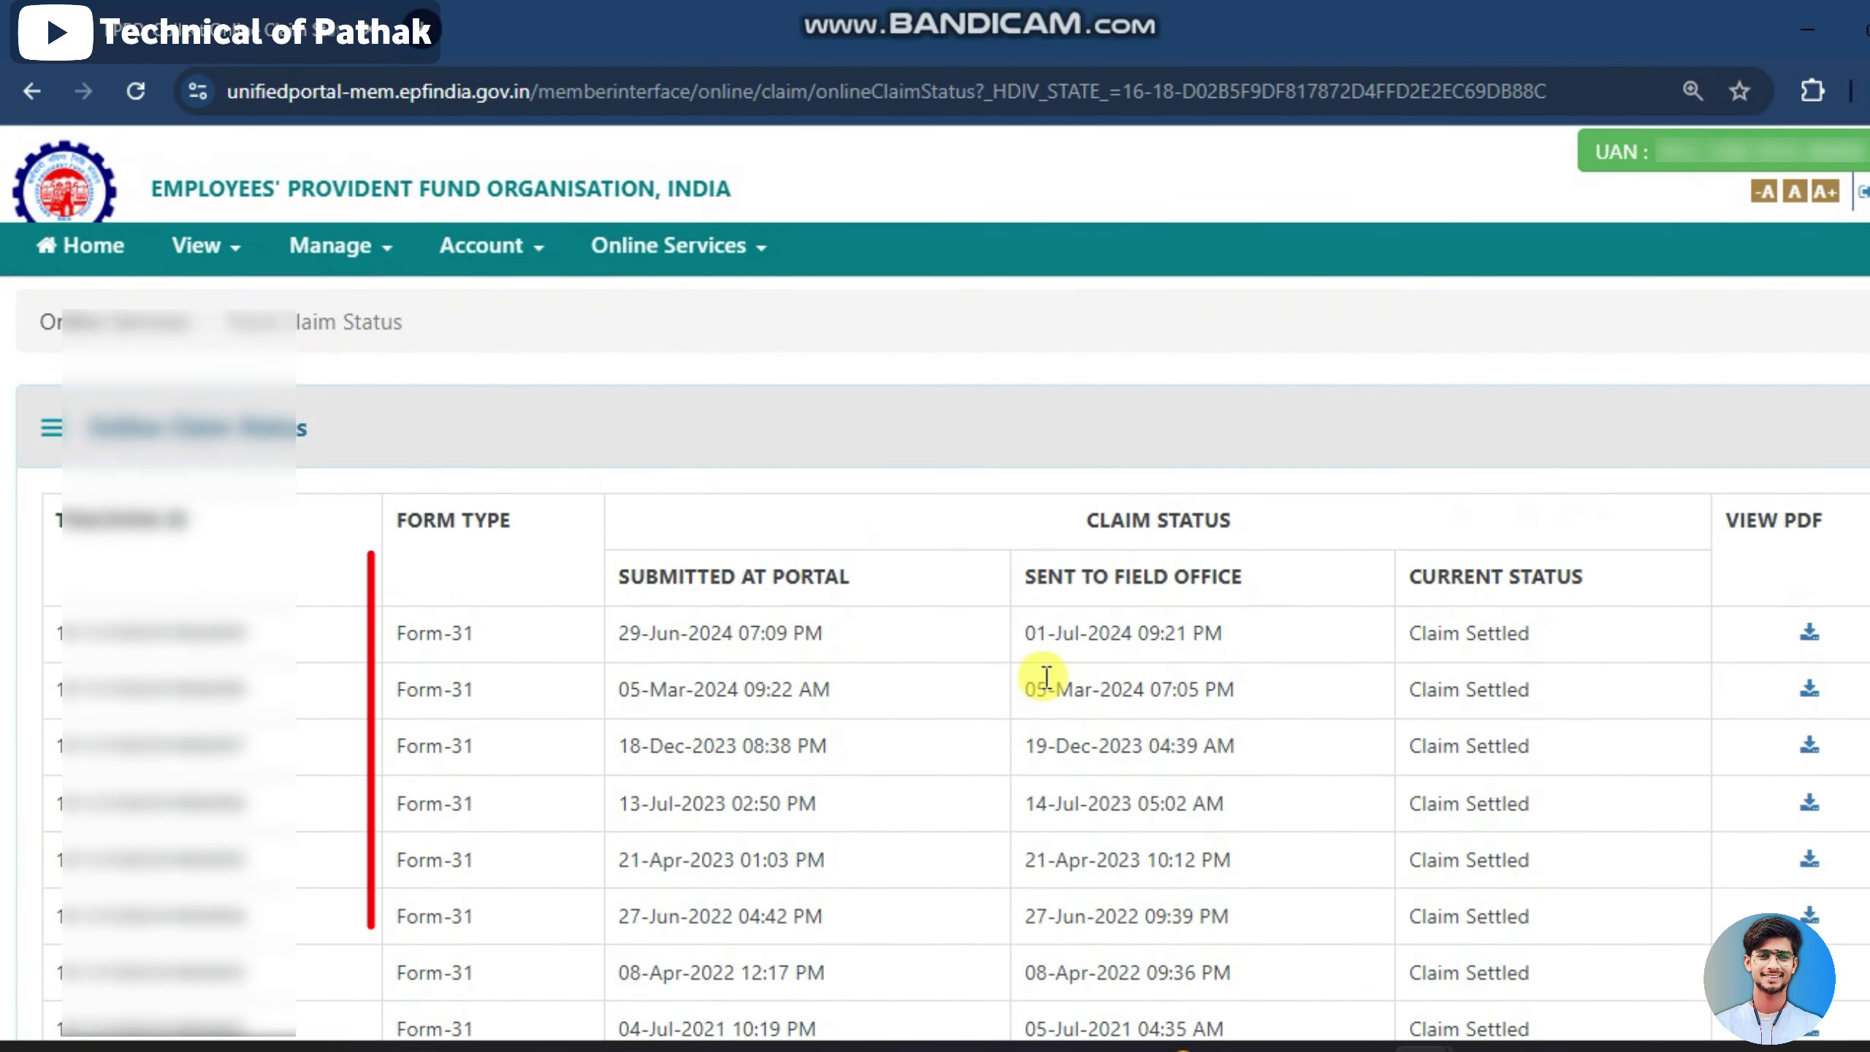
{"action": "scroll", "coordinate": [1046, 676], "scroll_direction": "up", "scroll_amount": 1}
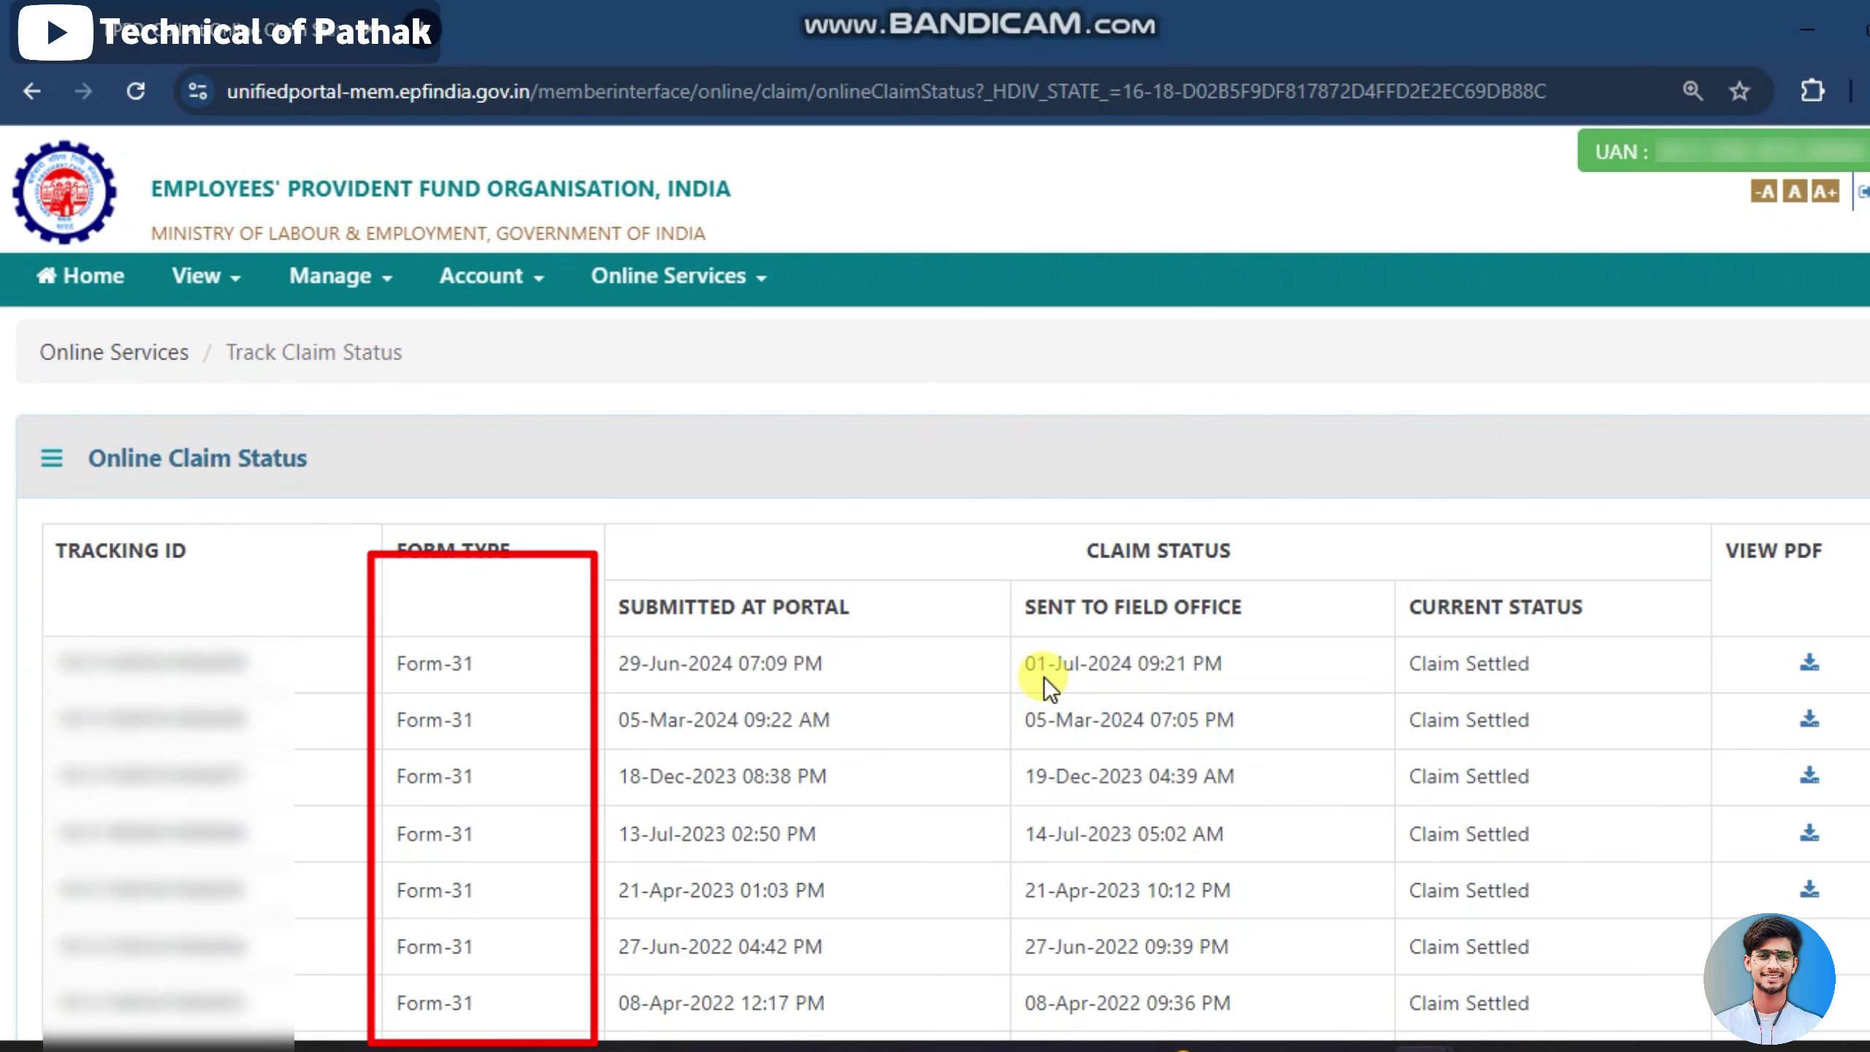
- Open the online claim for Form-31, 19, 10C and 10D, and review the member, KYC and service details
{"action": "left_click", "coordinate": [744, 298]}
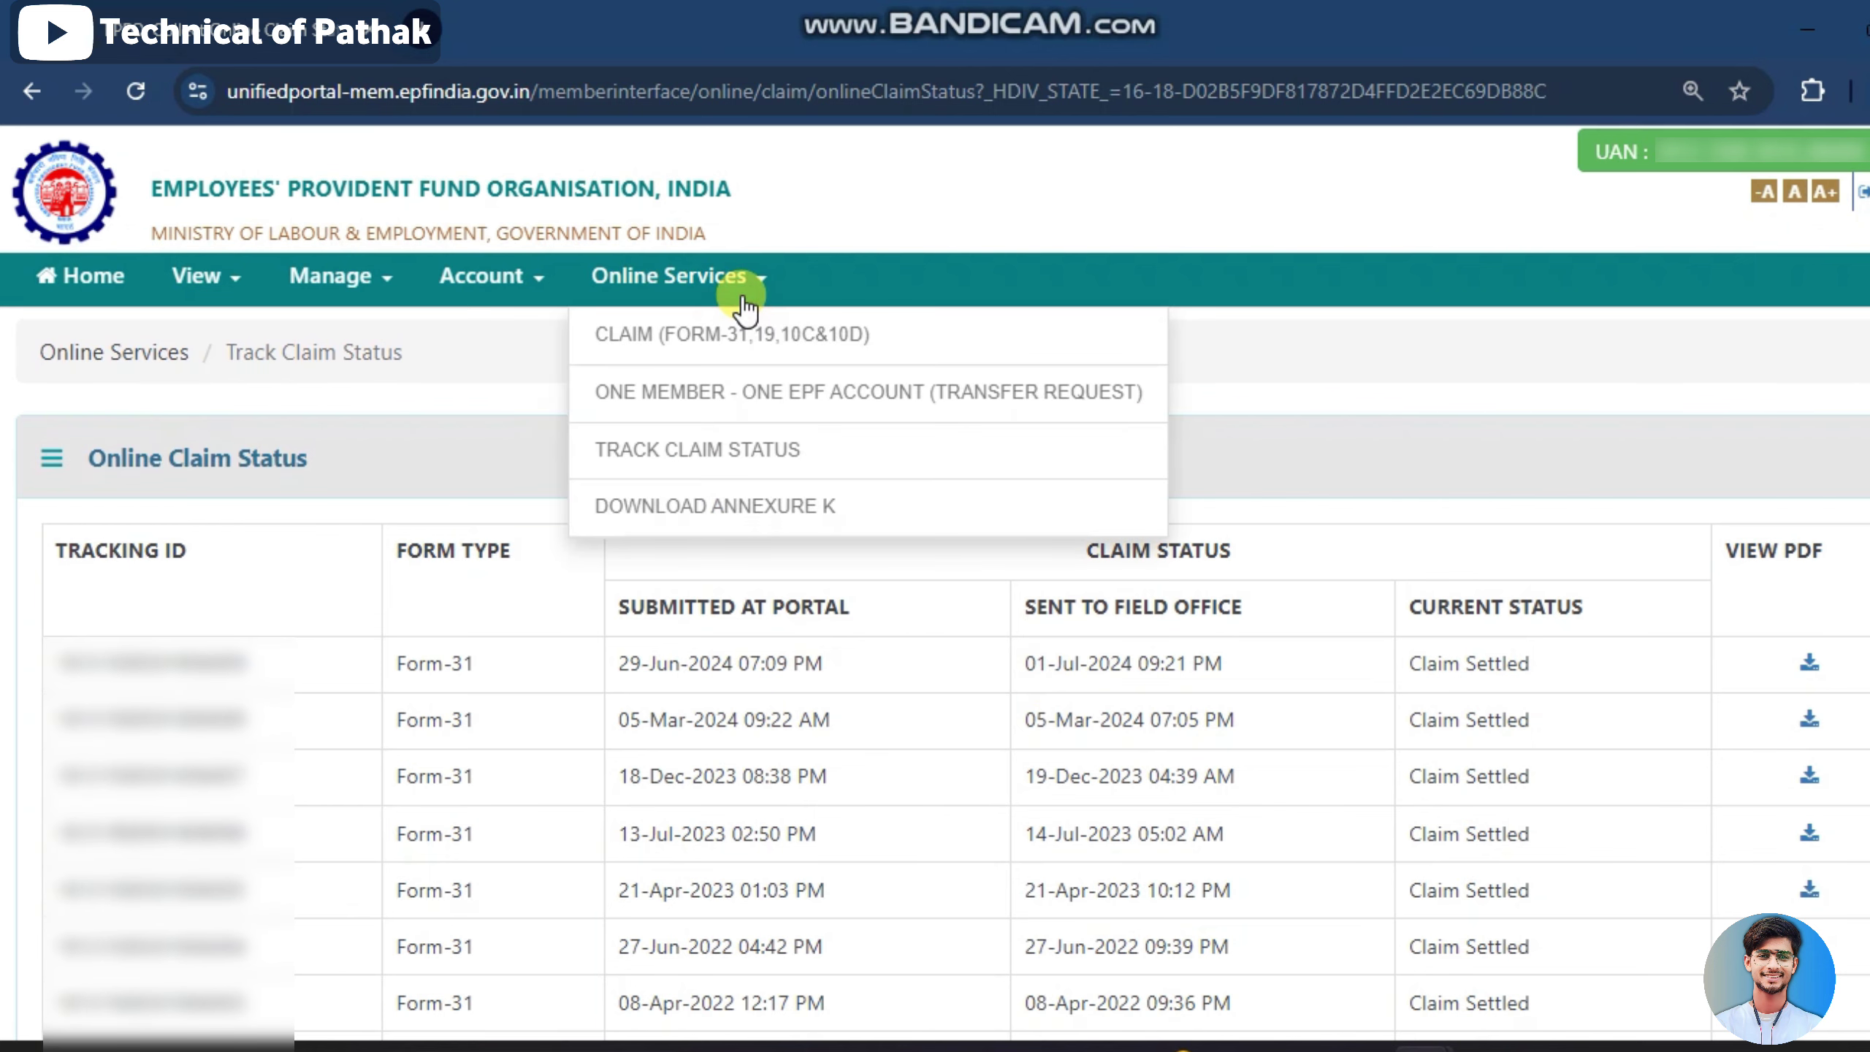
{"action": "left_click", "coordinate": [739, 334]}
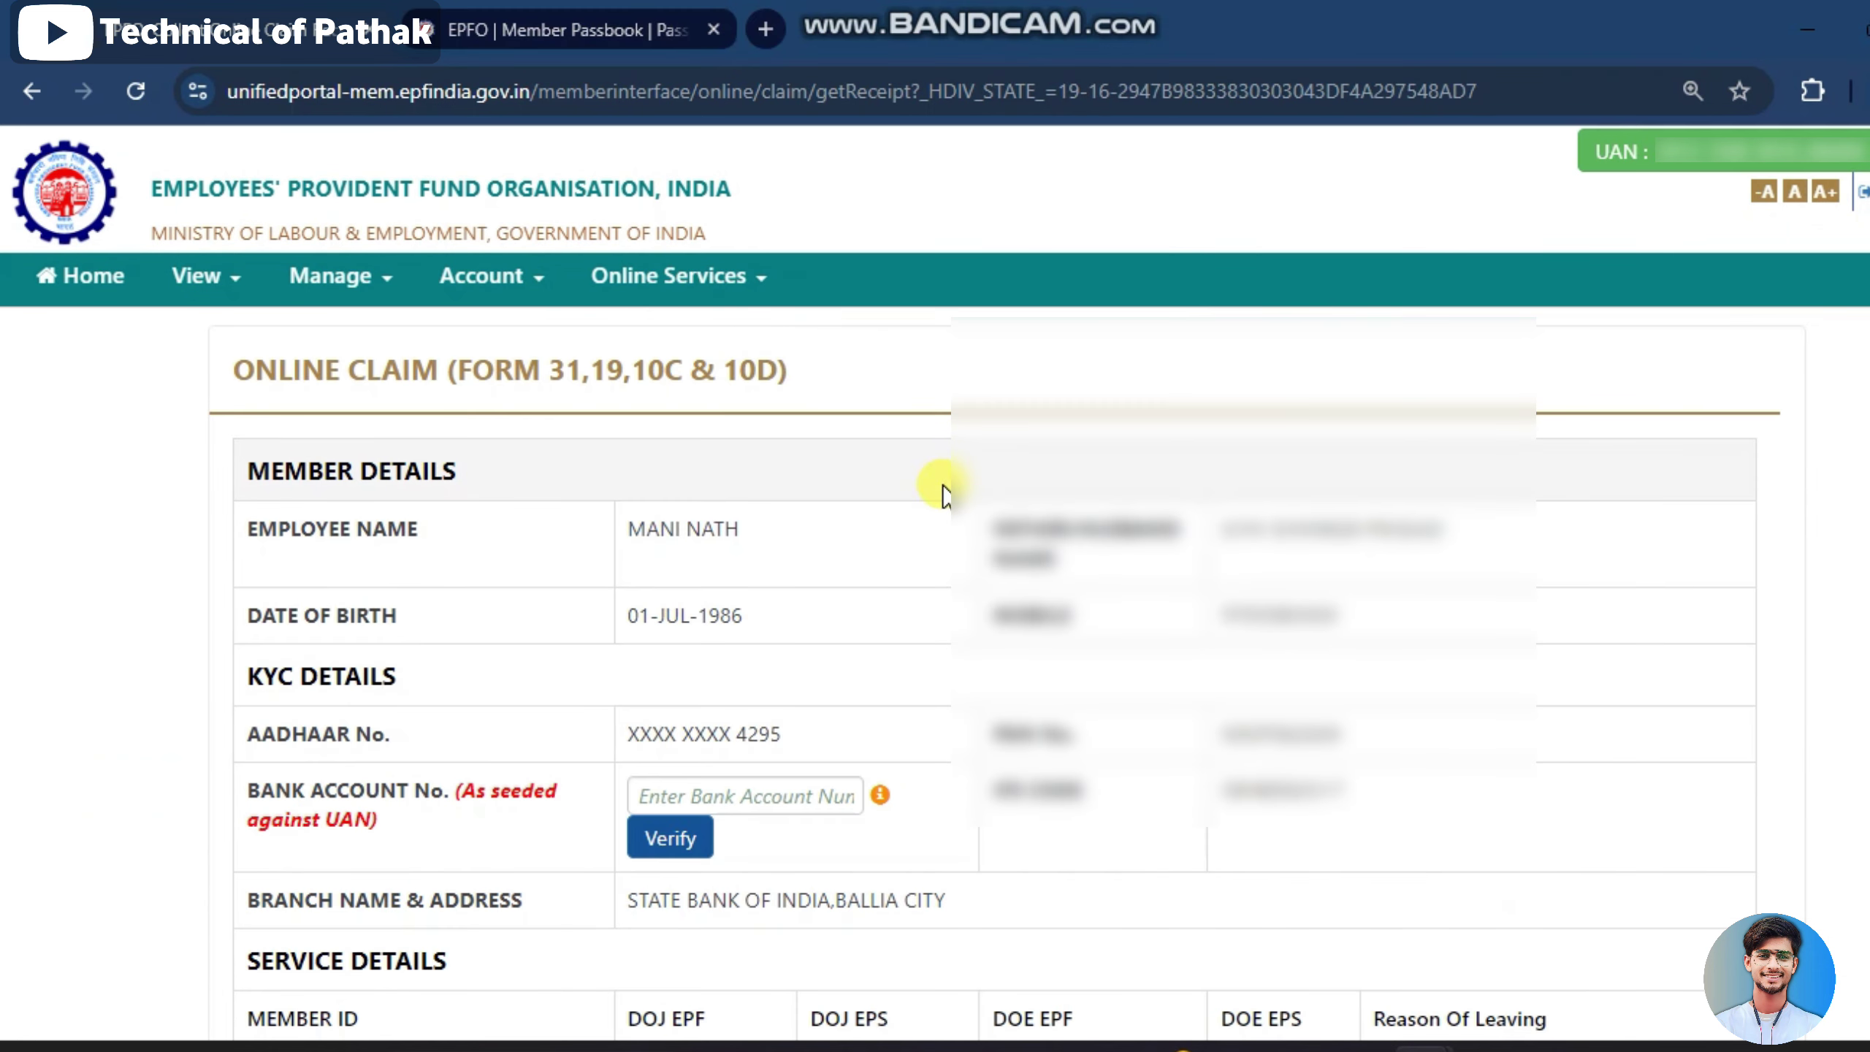
{"action": "scroll", "coordinate": [942, 490], "scroll_direction": "down", "scroll_amount": 2}
{"action": "scroll", "coordinate": [942, 490], "scroll_direction": "up", "scroll_amount": 2}
{"action": "scroll", "coordinate": [942, 490], "scroll_direction": "down", "scroll_amount": 4}
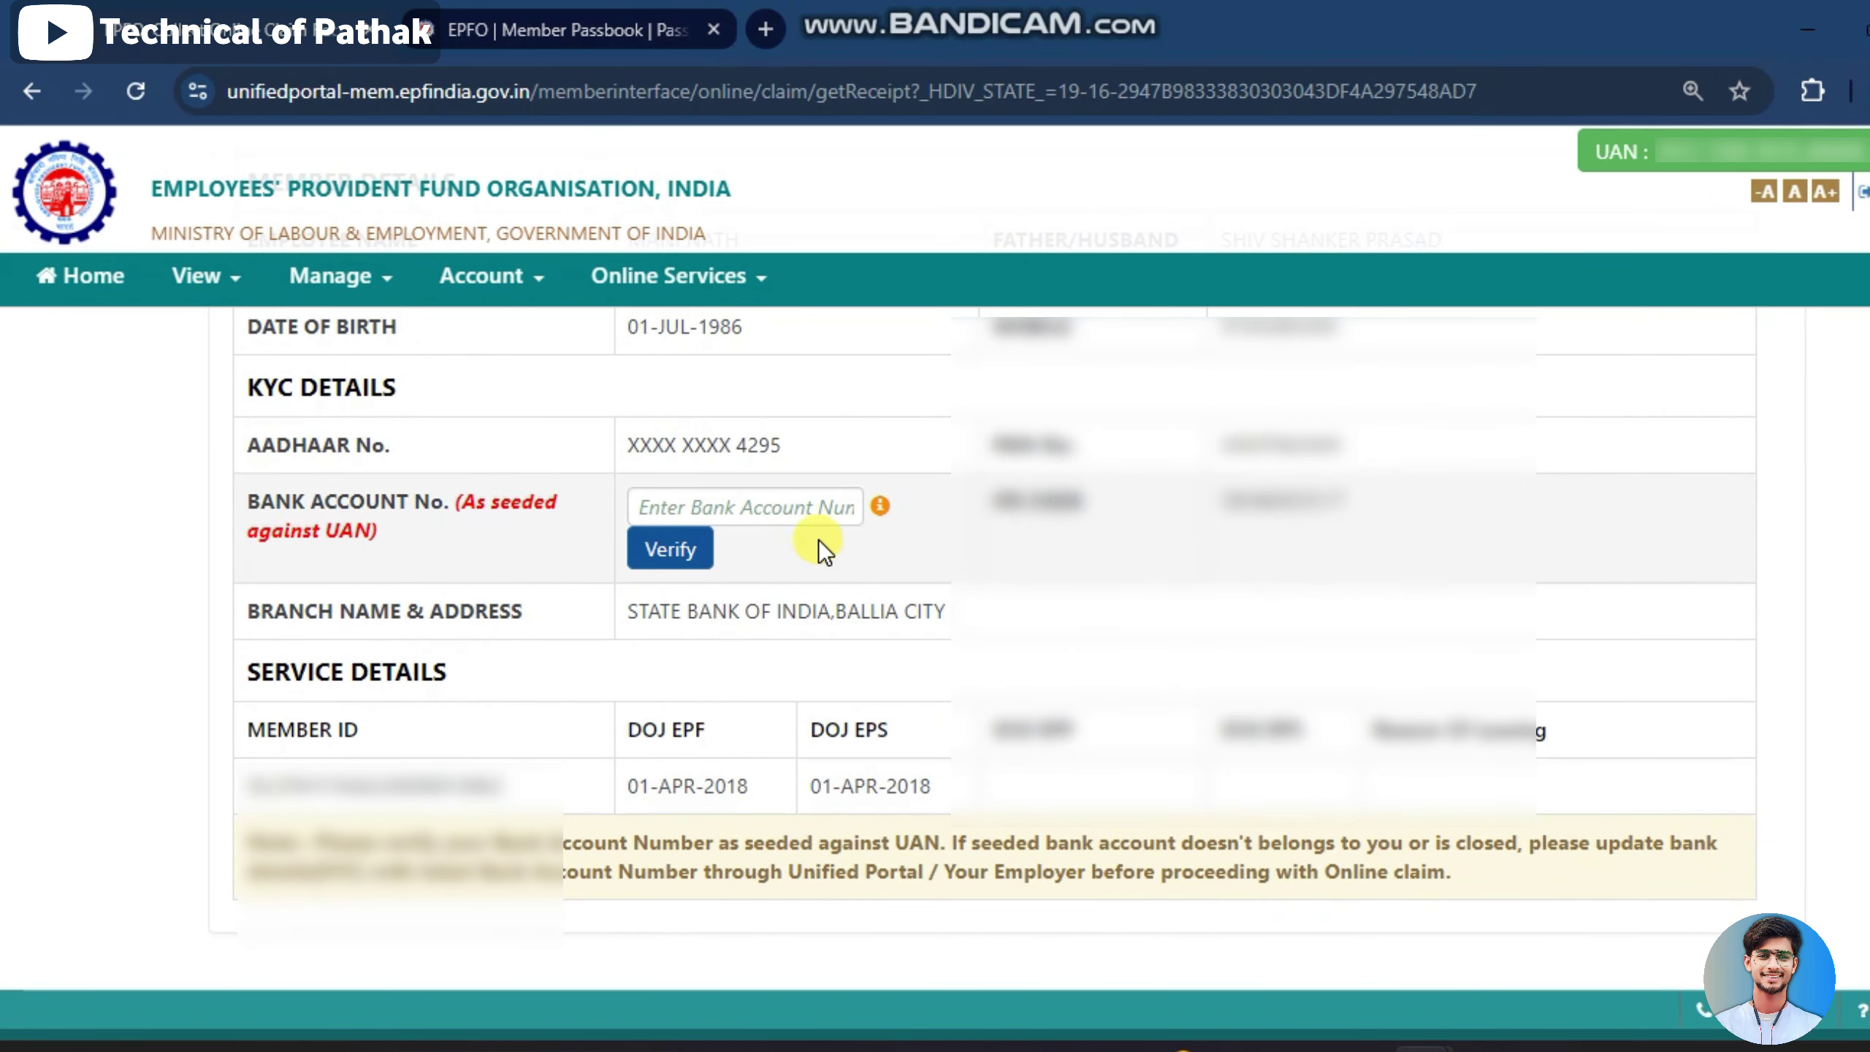
{"action": "scroll", "coordinate": [814, 530], "scroll_direction": "up", "scroll_amount": 1}
{"action": "scroll", "coordinate": [812, 523], "scroll_direction": "up", "scroll_amount": 2}
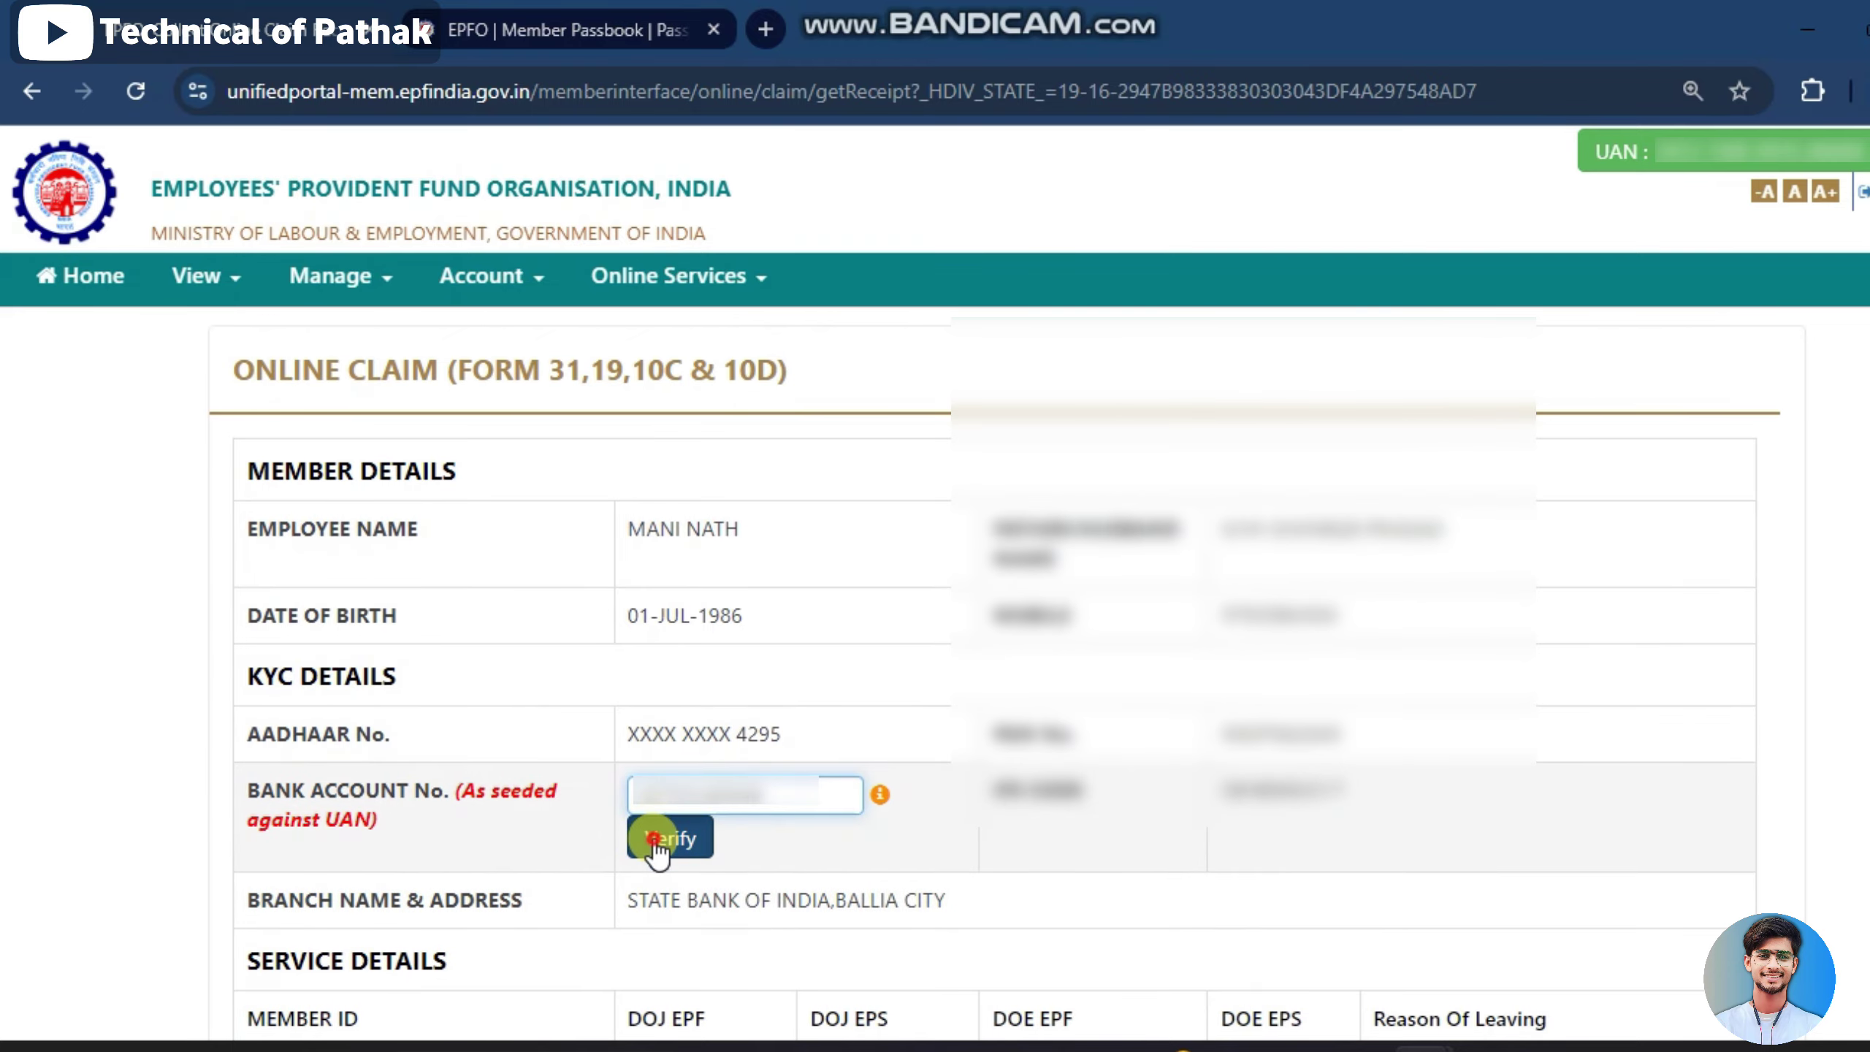
- Verify the member's seeded bank account number, agree to the Certificate of Undertaking, and proceed for the online claim
{"action": "left_click", "coordinate": [651, 836]}
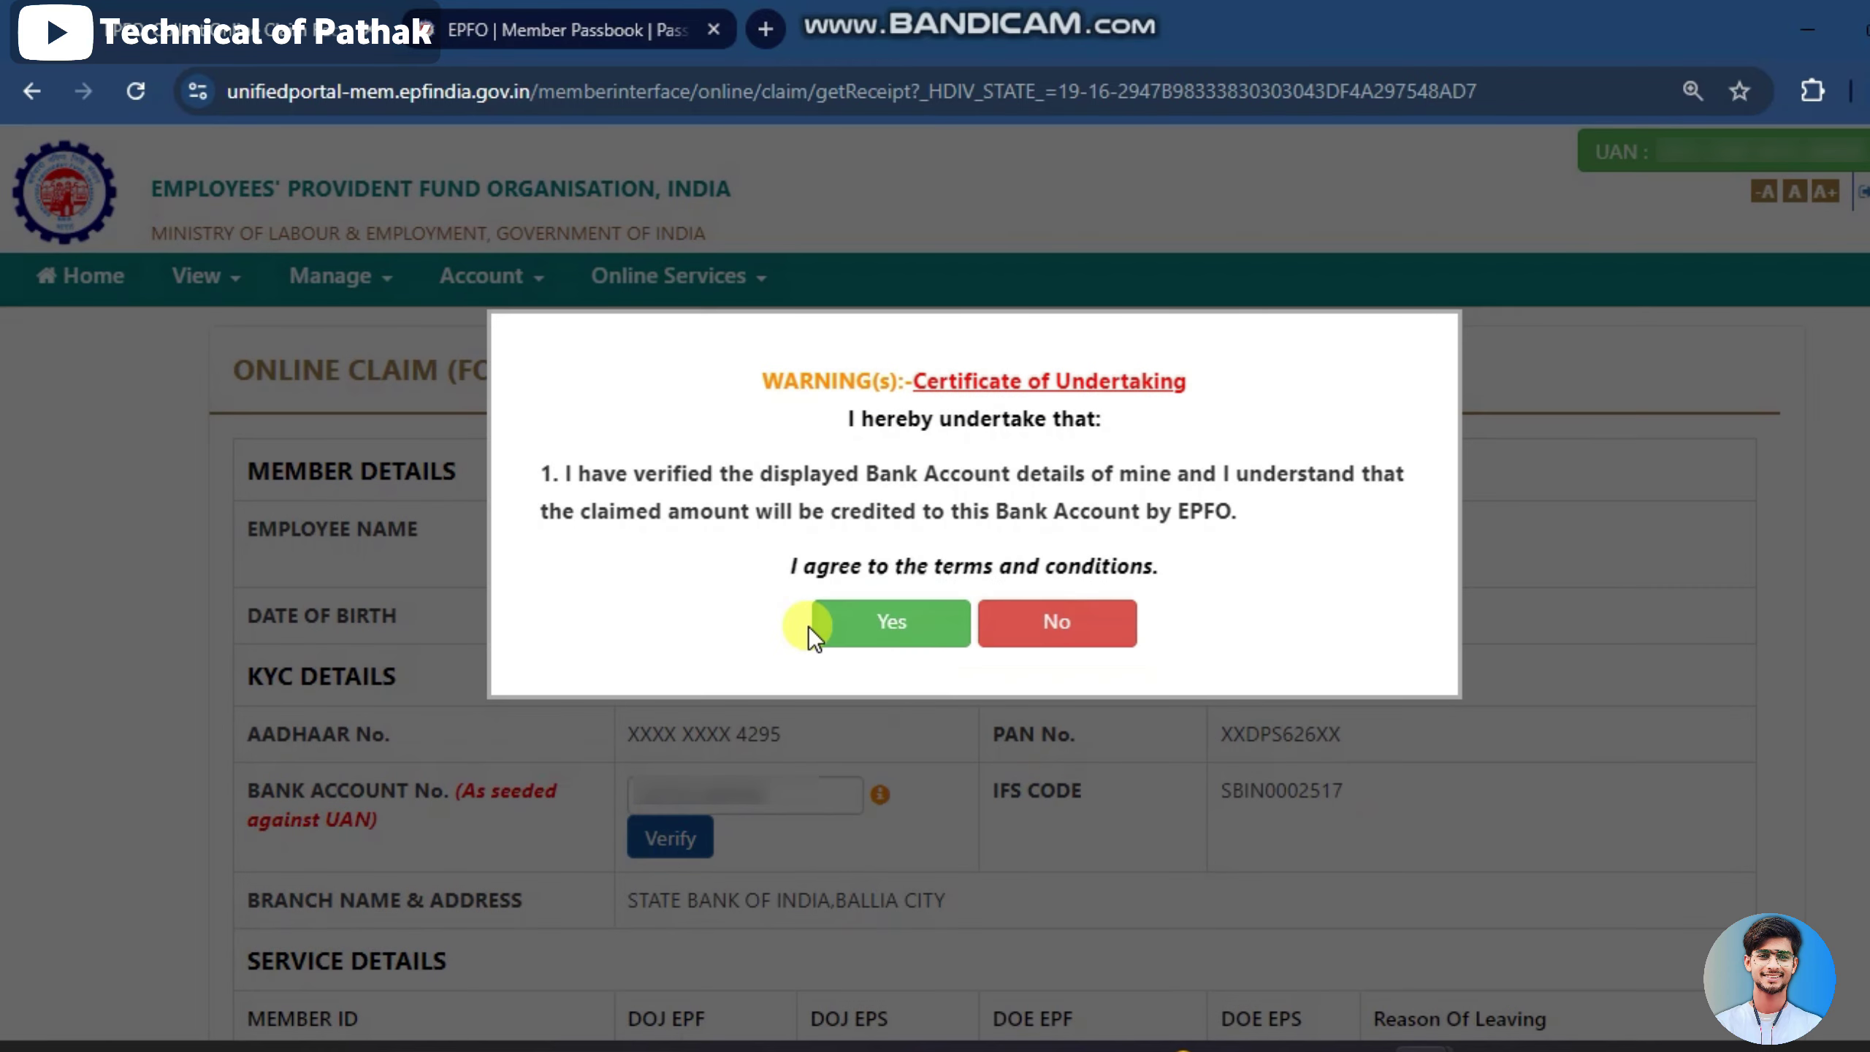
{"action": "left_click", "coordinate": [855, 635]}
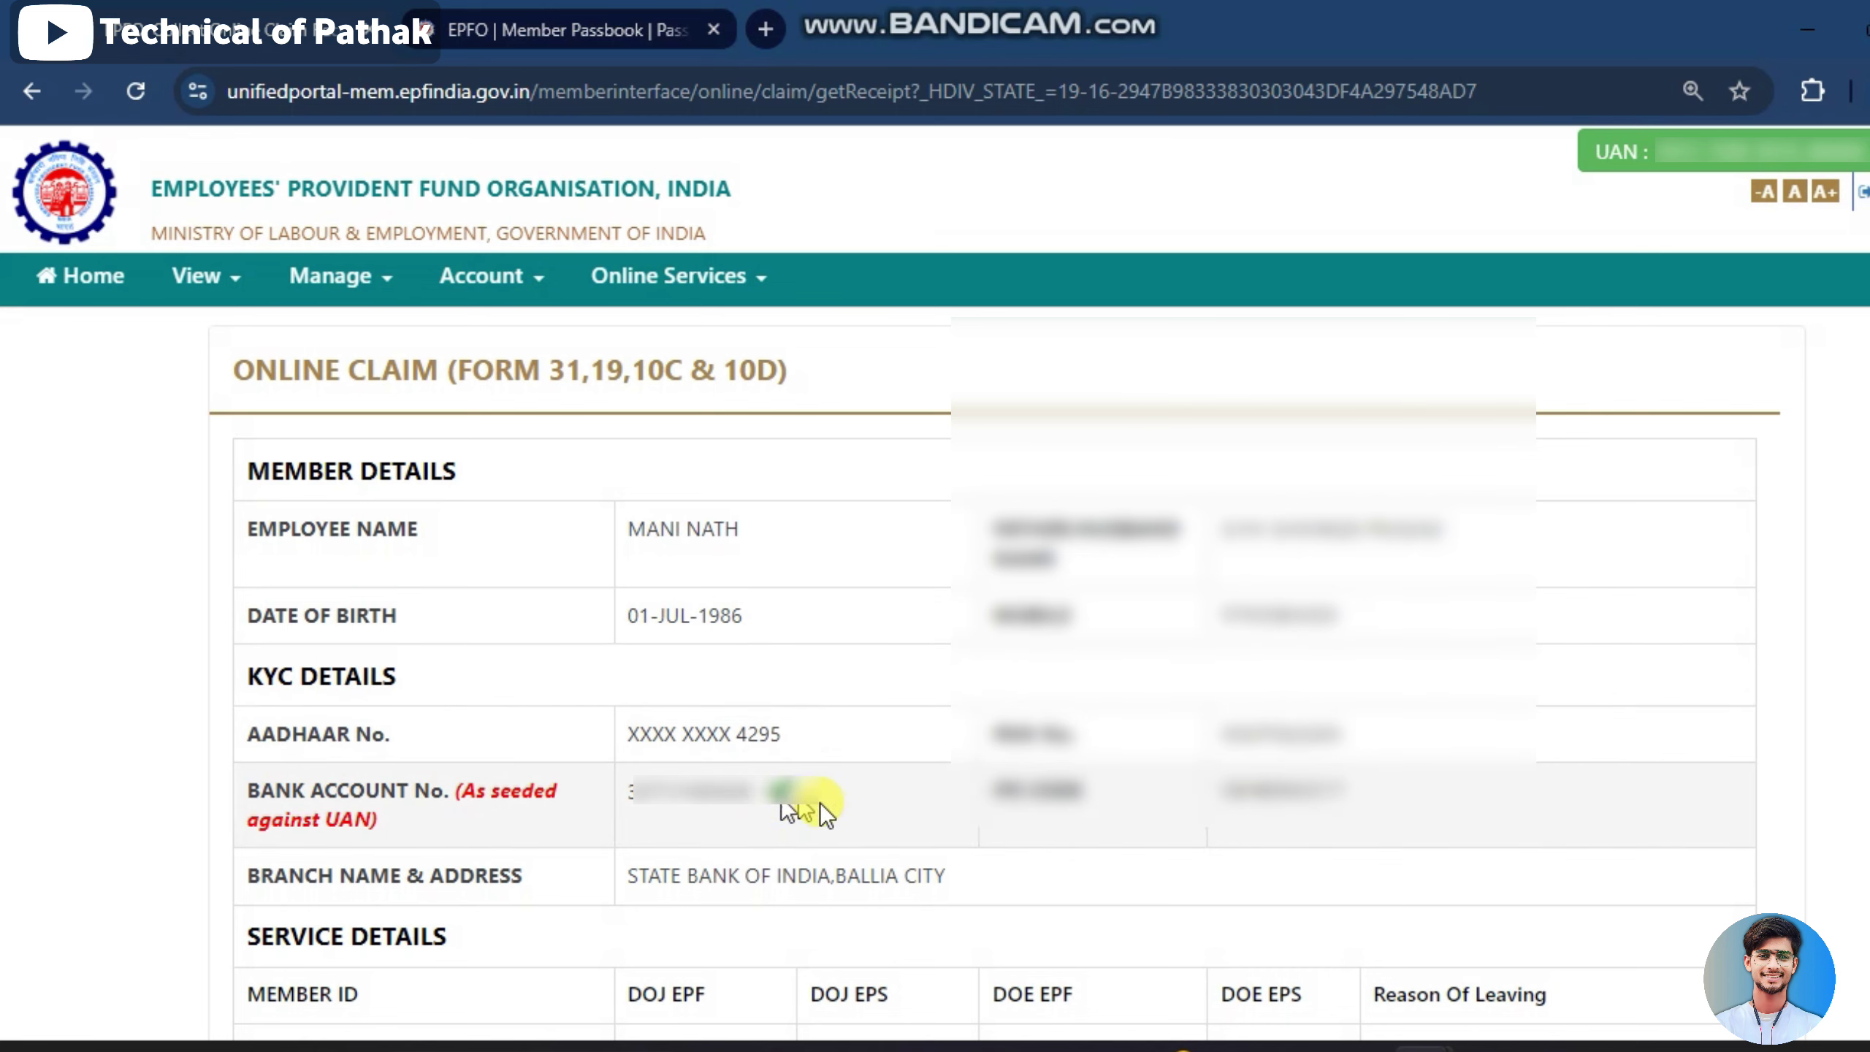
{"action": "scroll", "coordinate": [825, 808], "scroll_direction": "down", "scroll_amount": 5}
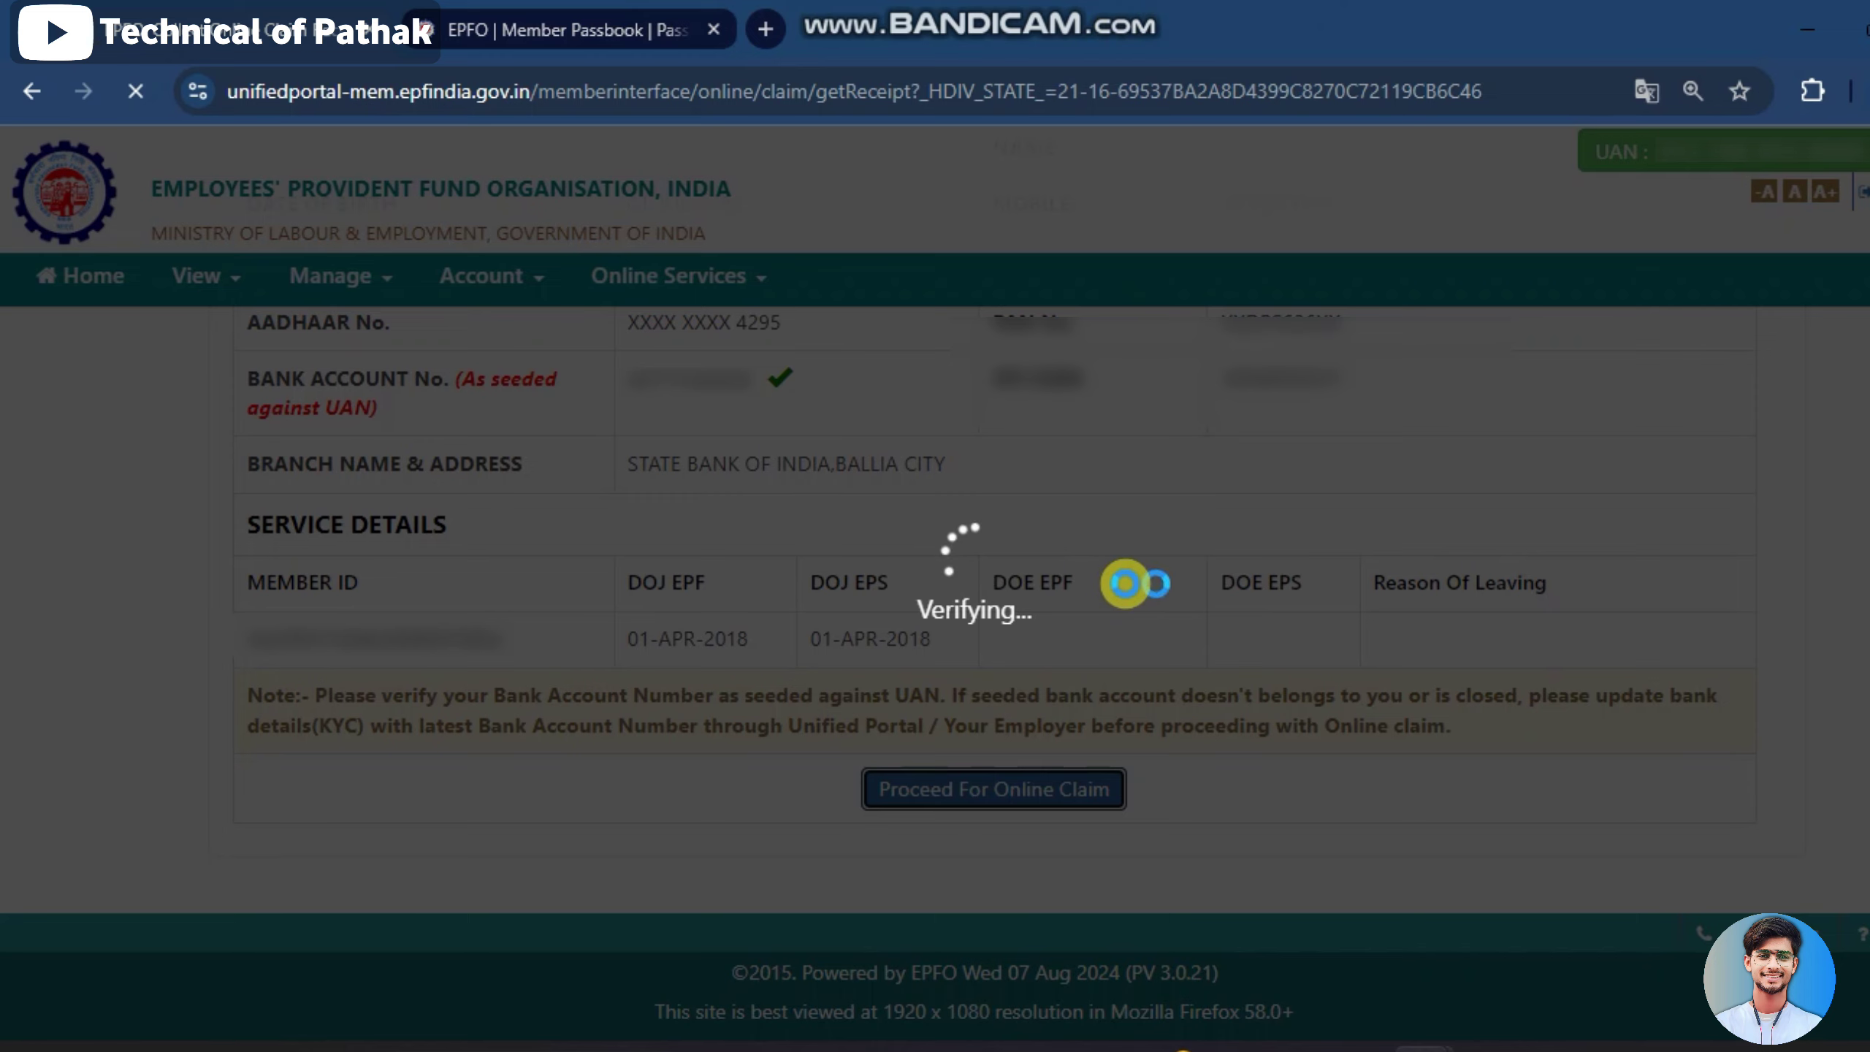
{"action": "left_click", "coordinate": [906, 796]}
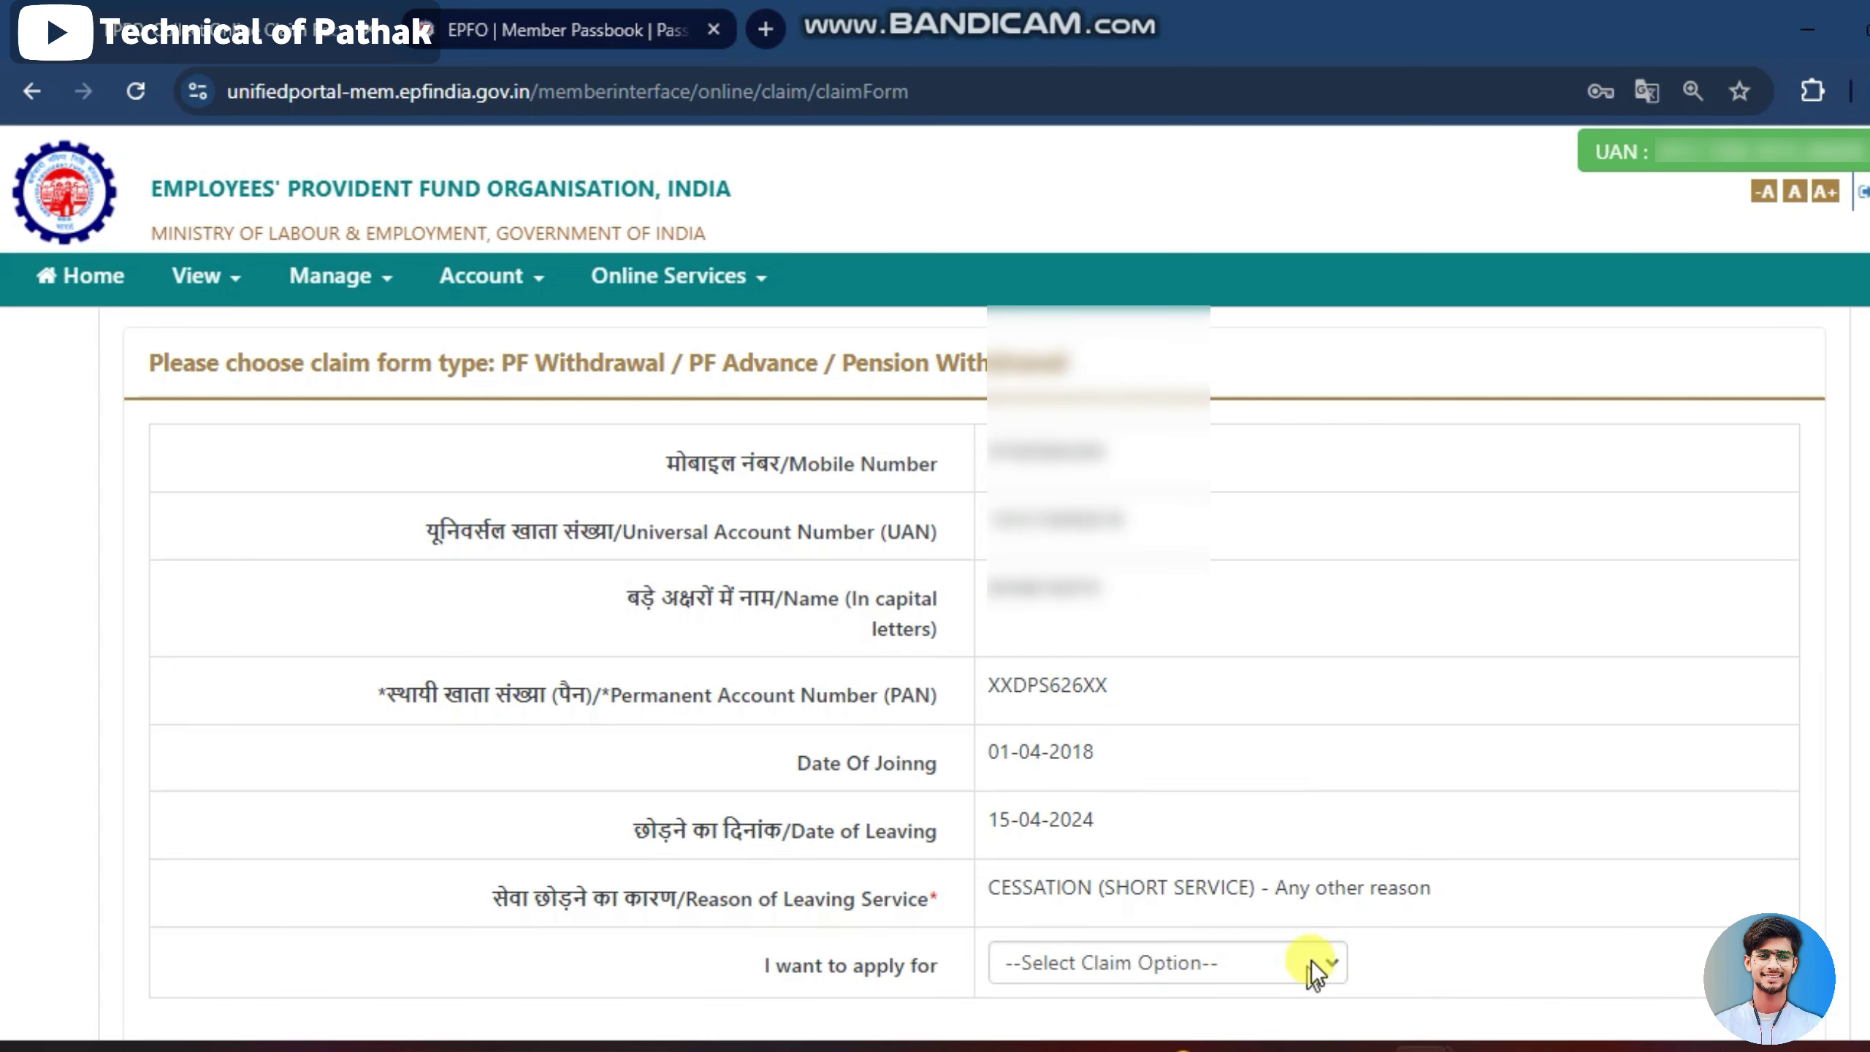
- Choose ONLY PF WITHDRAWAL (FORM-19) as the claim to apply for
{"action": "scroll", "coordinate": [1243, 921], "scroll_direction": "down", "scroll_amount": 2}
{"action": "left_click", "coordinate": [1327, 830]}
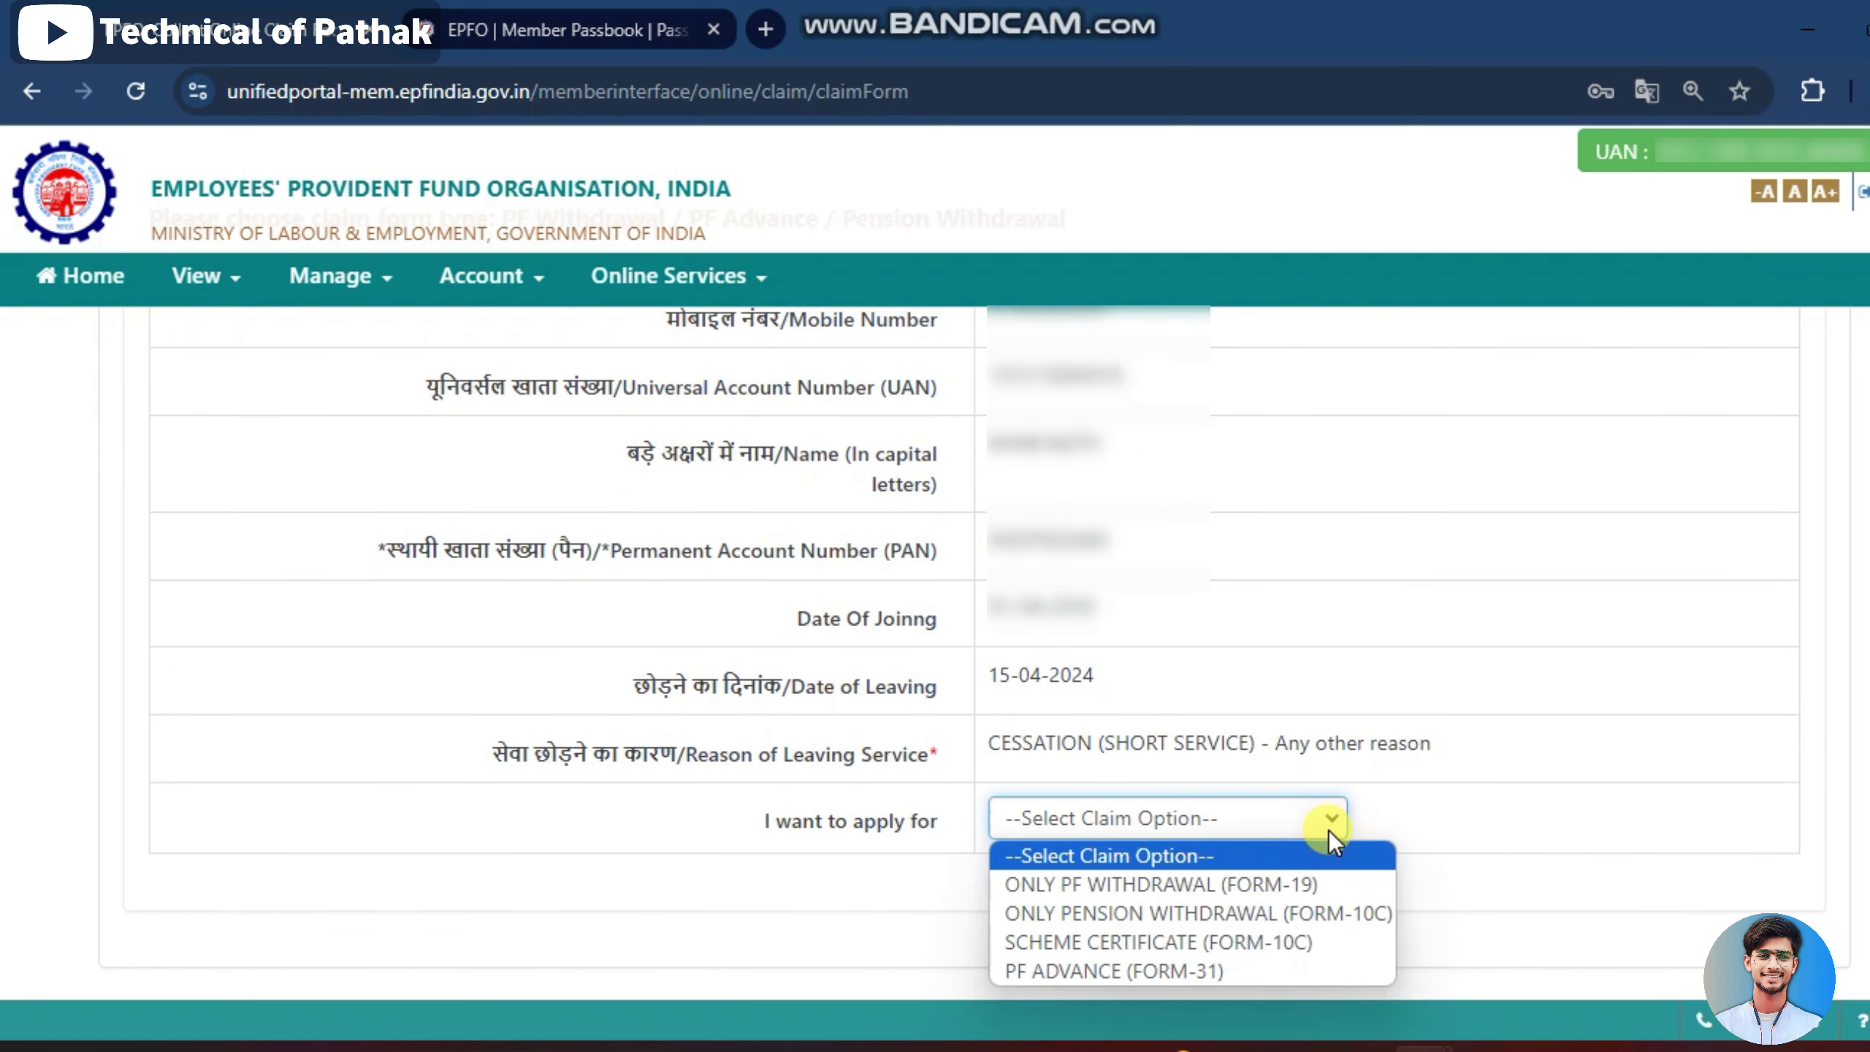
{"action": "scroll", "coordinate": [1328, 830], "scroll_direction": "down", "scroll_amount": 1}
{"action": "left_click", "coordinate": [1326, 736]}
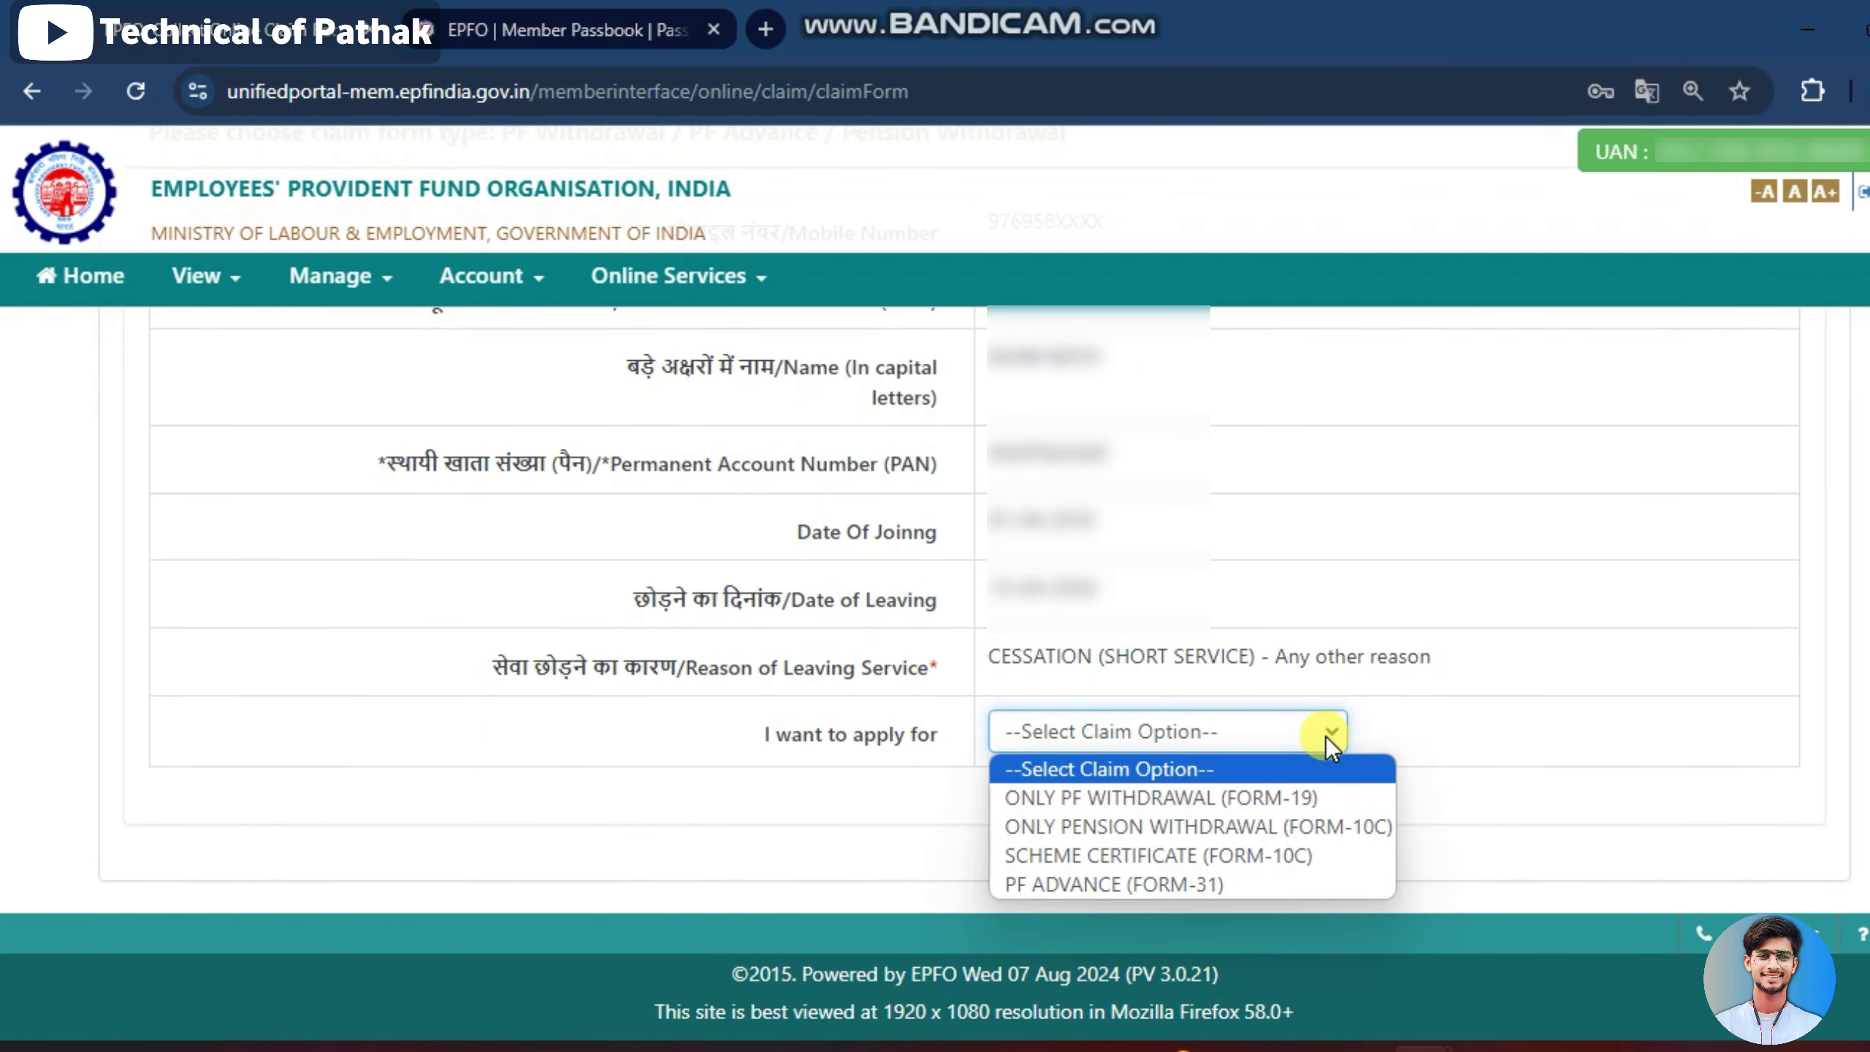
{"action": "left_click", "coordinate": [1327, 793]}
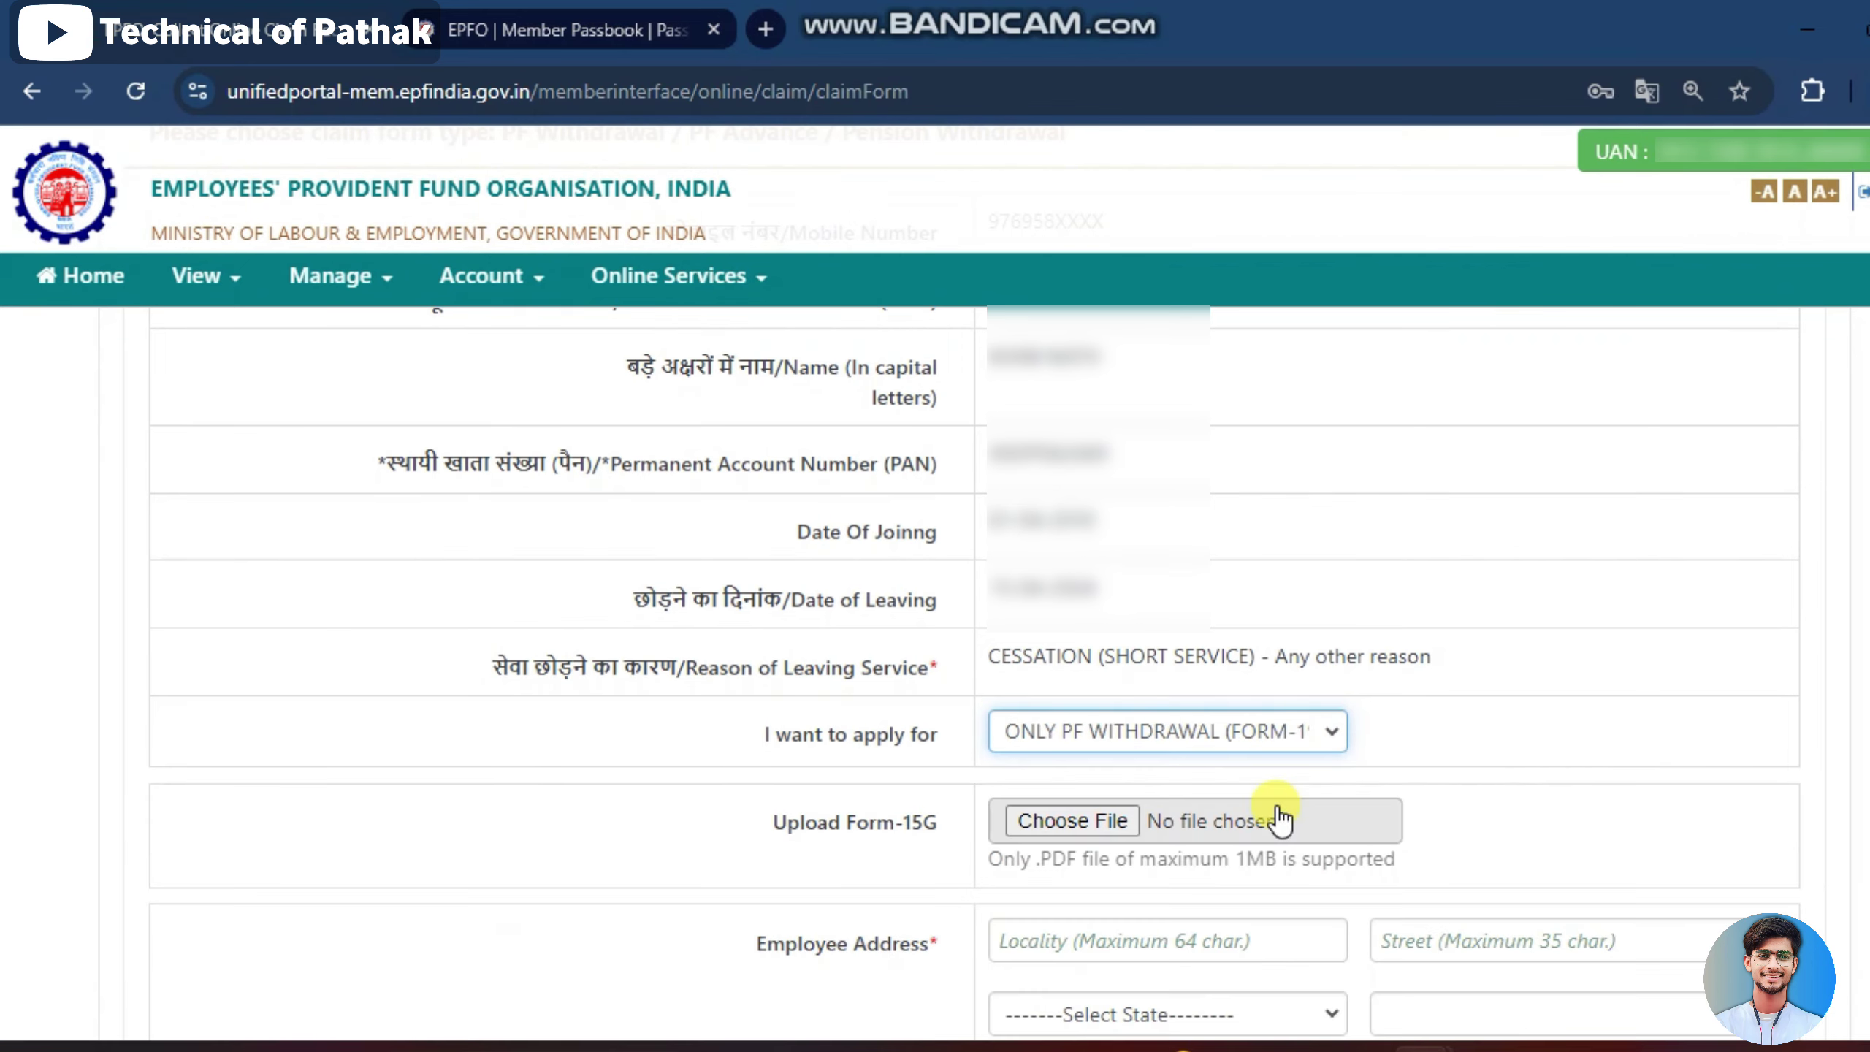
- Fill in the locality and street of the employee's address, and select its state and district
{"action": "scroll", "coordinate": [1031, 840], "scroll_direction": "down", "scroll_amount": 2}
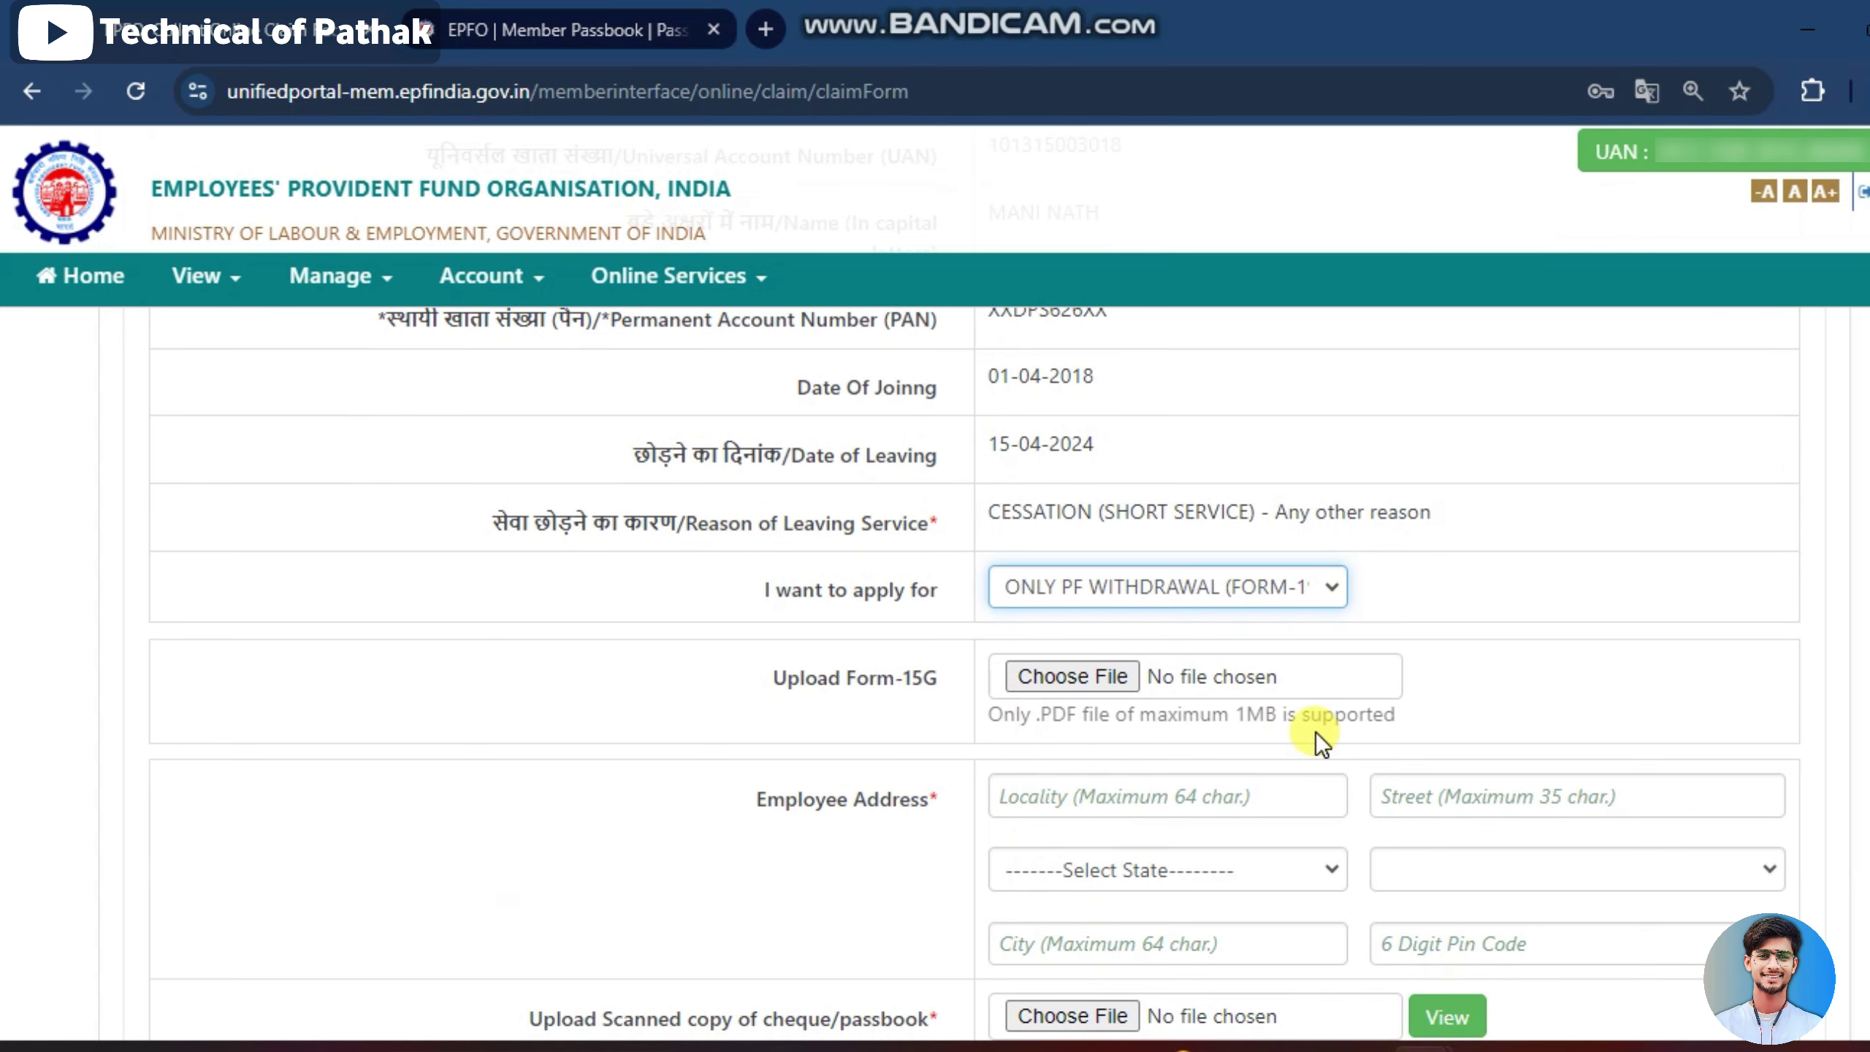
{"action": "scroll", "coordinate": [1221, 848], "scroll_direction": "down", "scroll_amount": 2}
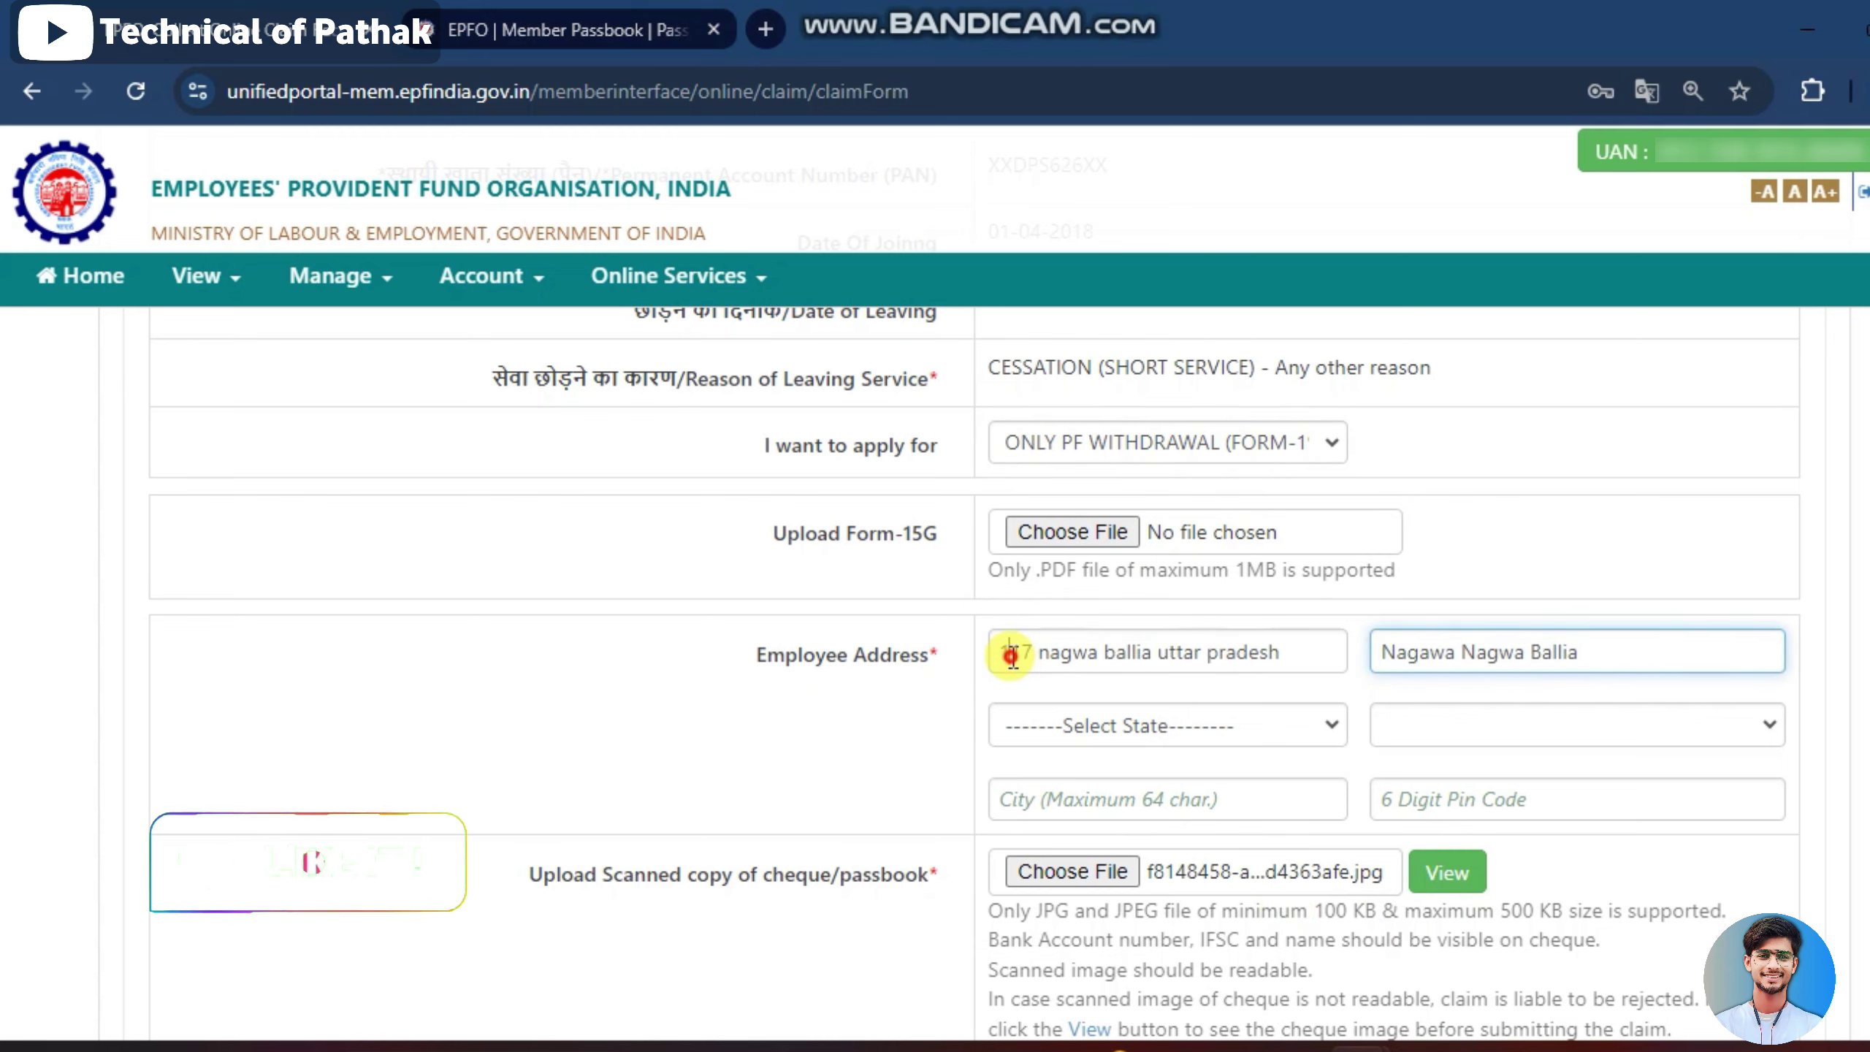
{"action": "left_click_drag", "start_coordinate": [1010, 651], "coordinate": [1305, 674]}
{"action": "left_click_drag", "start_coordinate": [1419, 653], "coordinate": [1619, 652]}
{"action": "left_click", "coordinate": [1240, 720]}
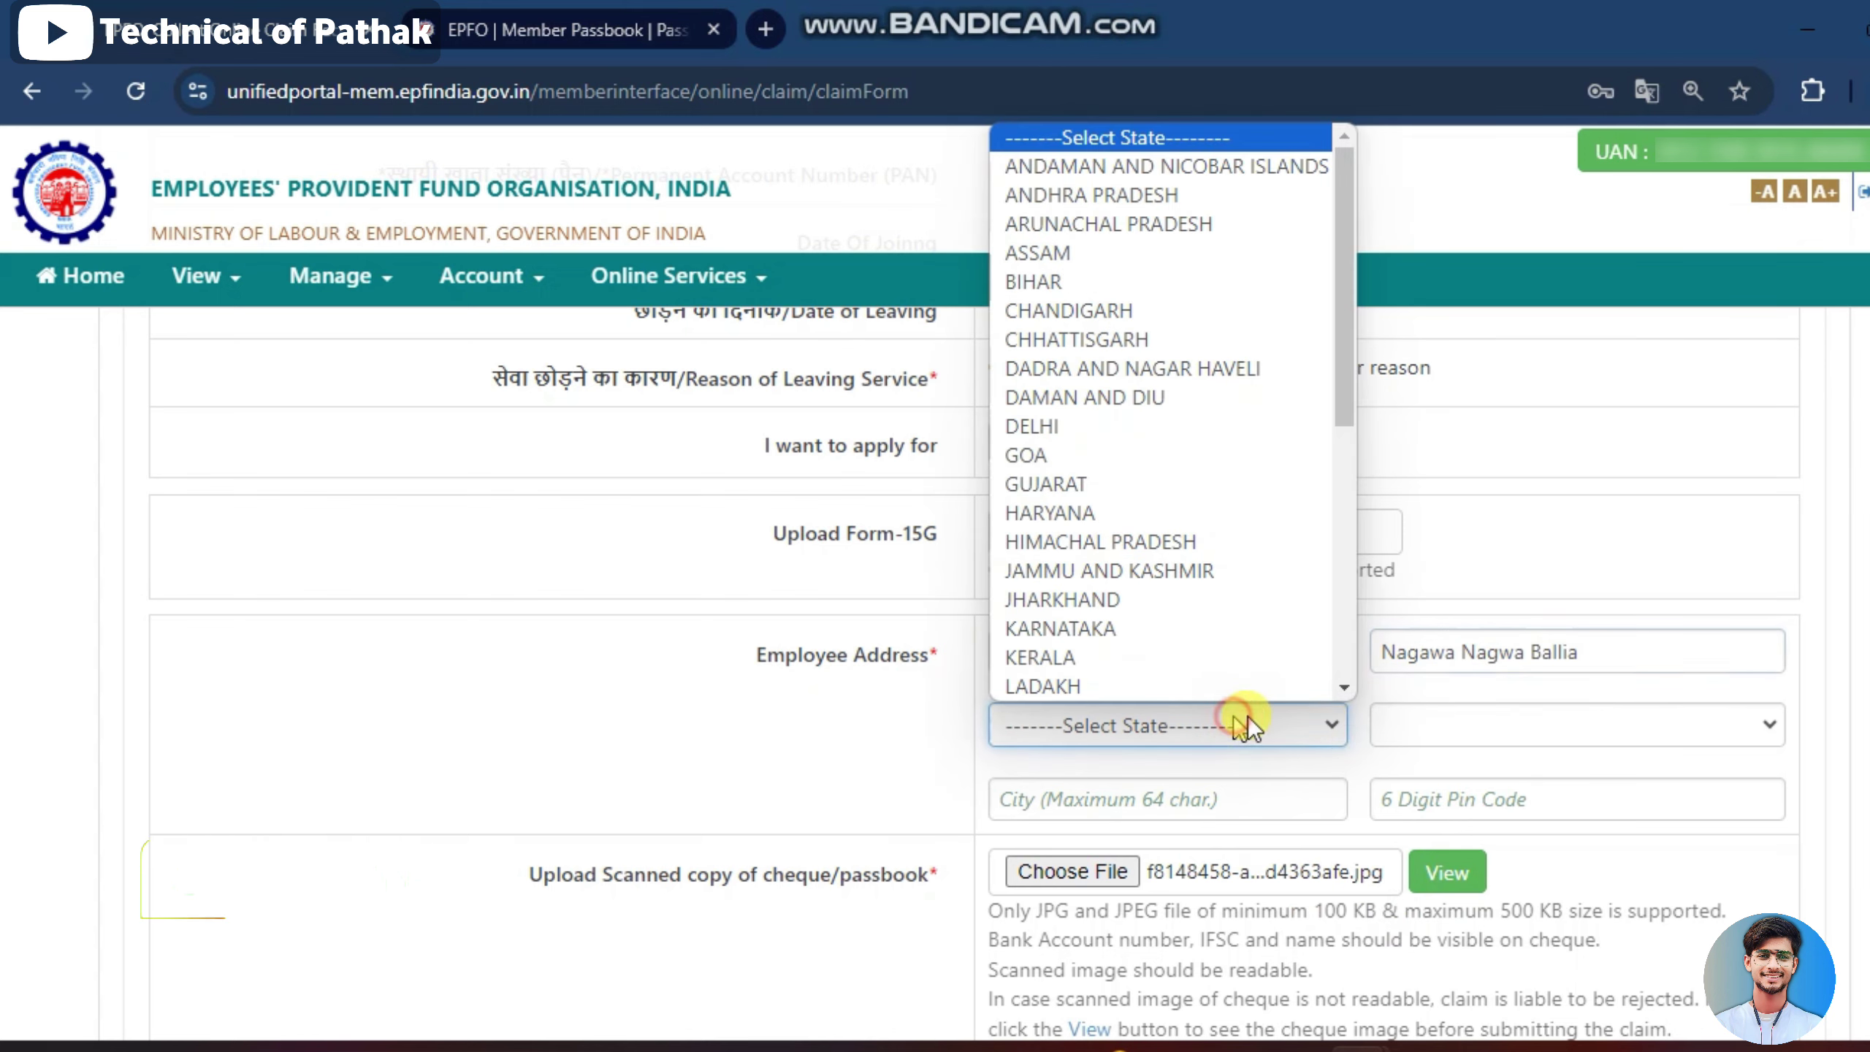
{"action": "scroll", "coordinate": [1189, 589], "scroll_direction": "down", "scroll_amount": 6}
{"action": "left_click", "coordinate": [1189, 624]}
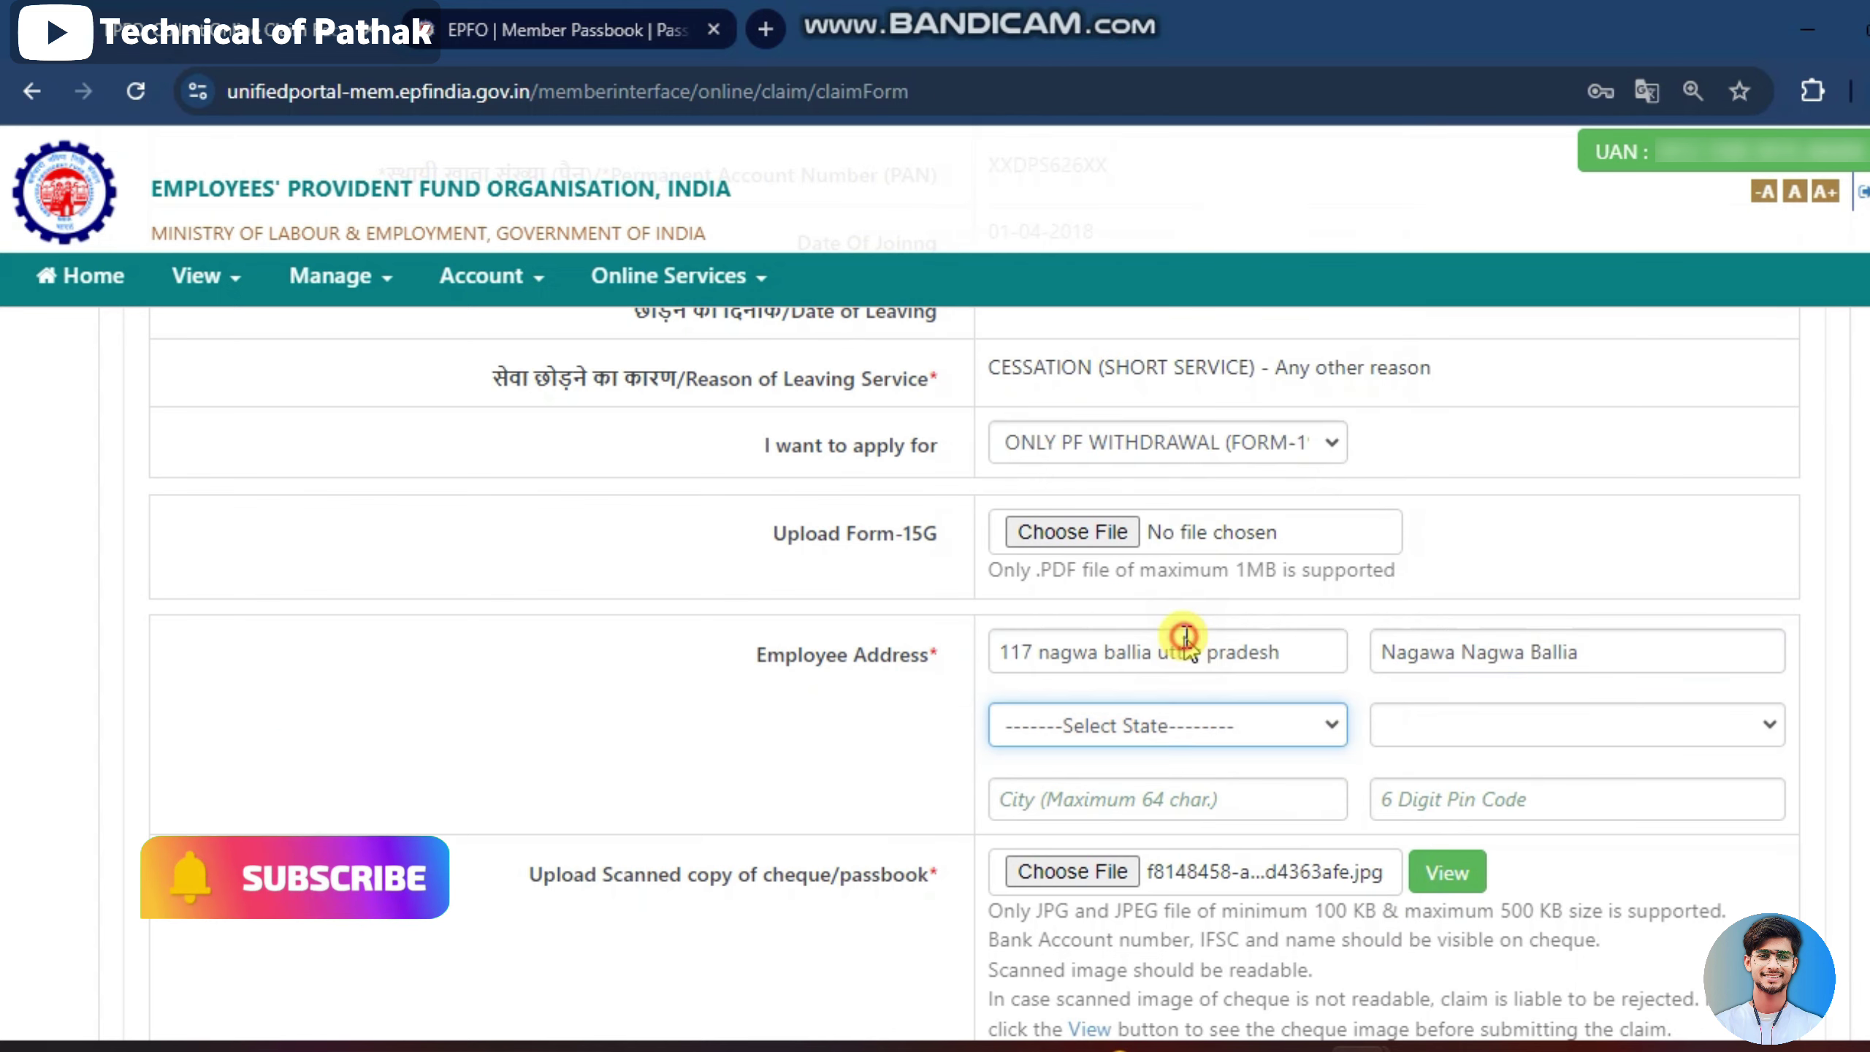
{"action": "left_click", "coordinate": [1767, 725]}
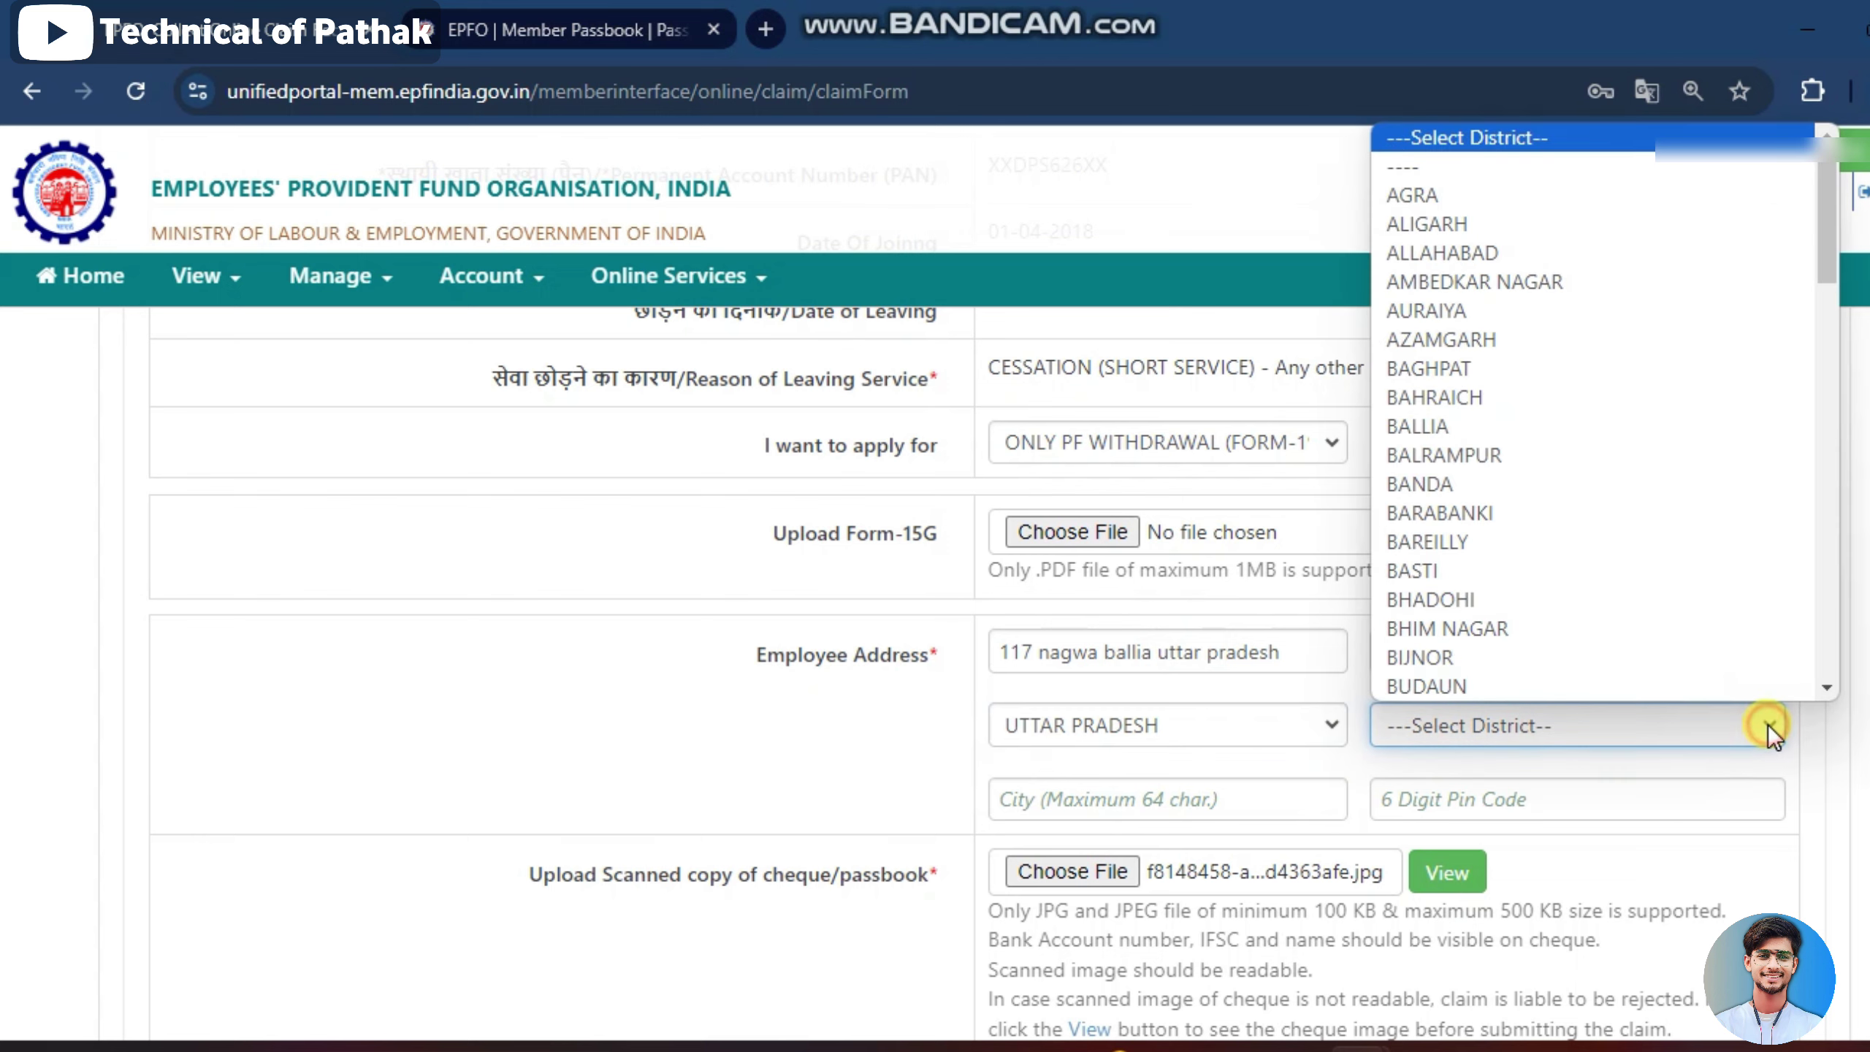
{"action": "left_click", "coordinate": [1544, 425]}
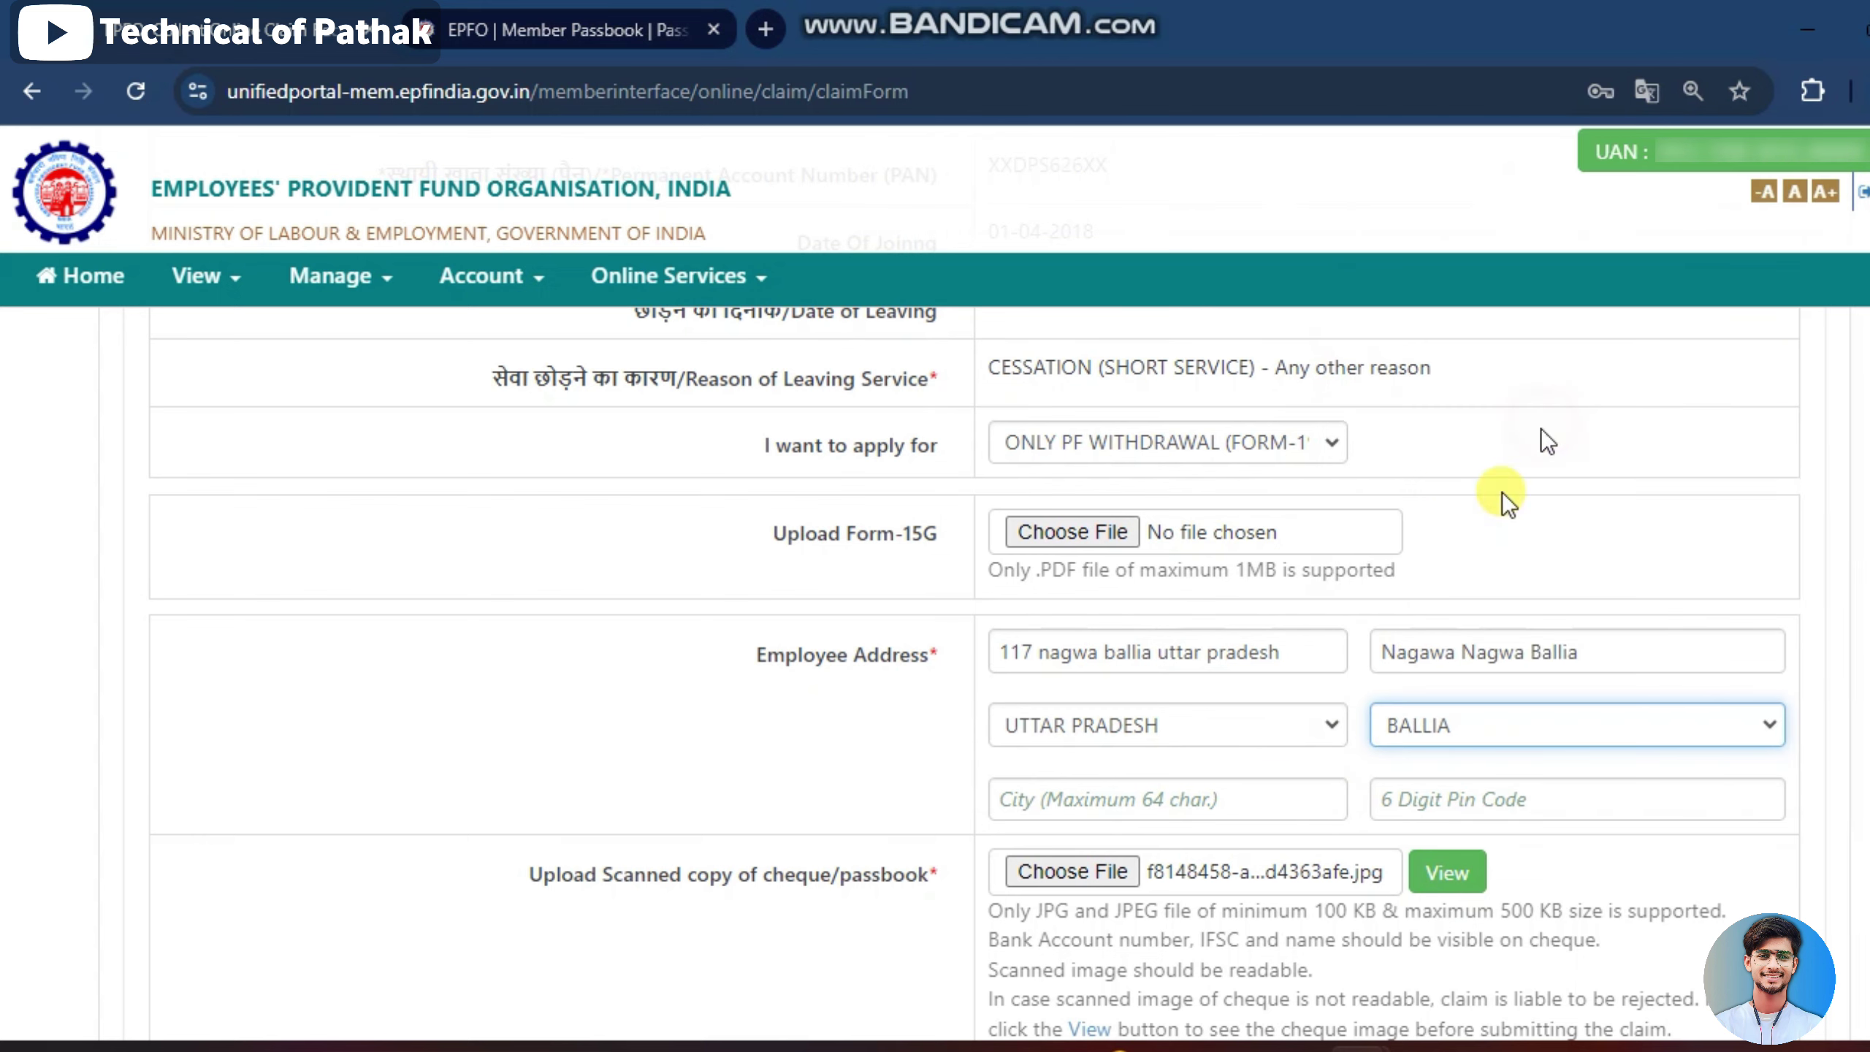
- Upload a JPG of the bank cheque as the scanned copy of cheque/passbook, and preview the uploaded image
{"action": "left_click", "coordinate": [1122, 867]}
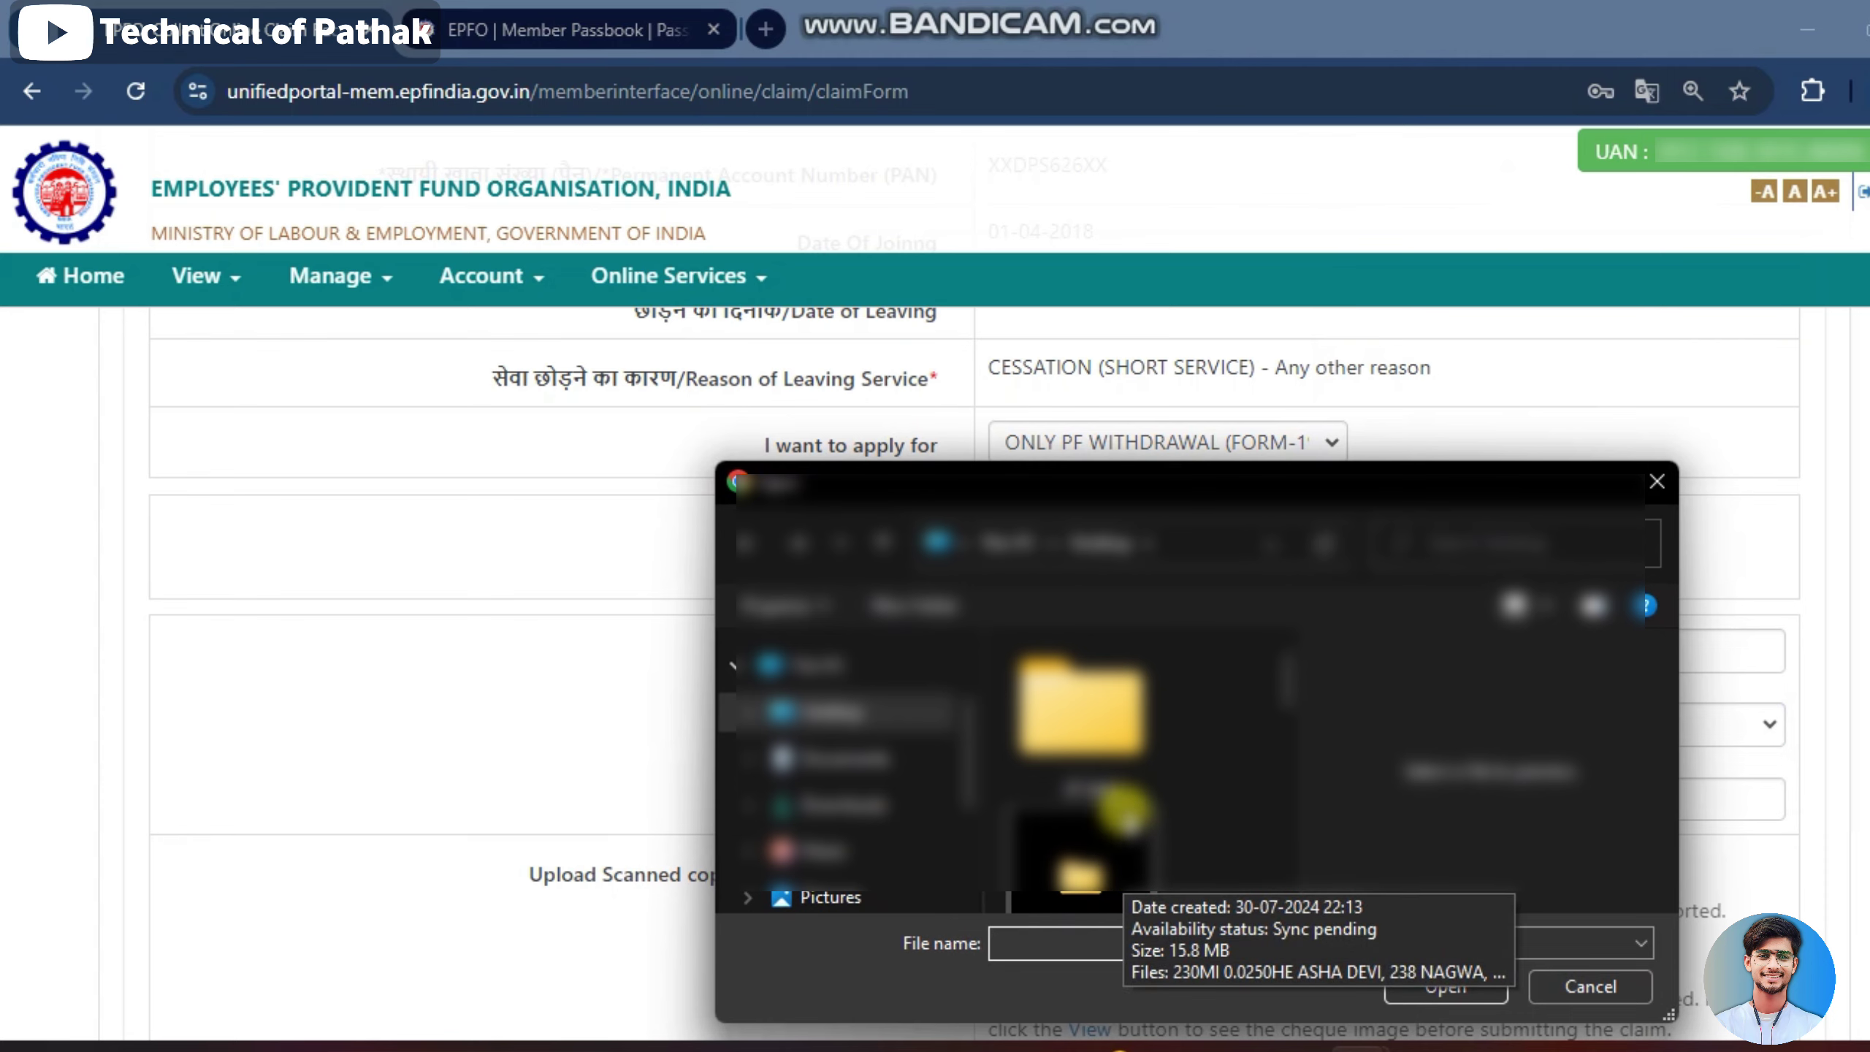
{"action": "scroll", "coordinate": [1082, 810], "scroll_direction": "down", "scroll_amount": 2}
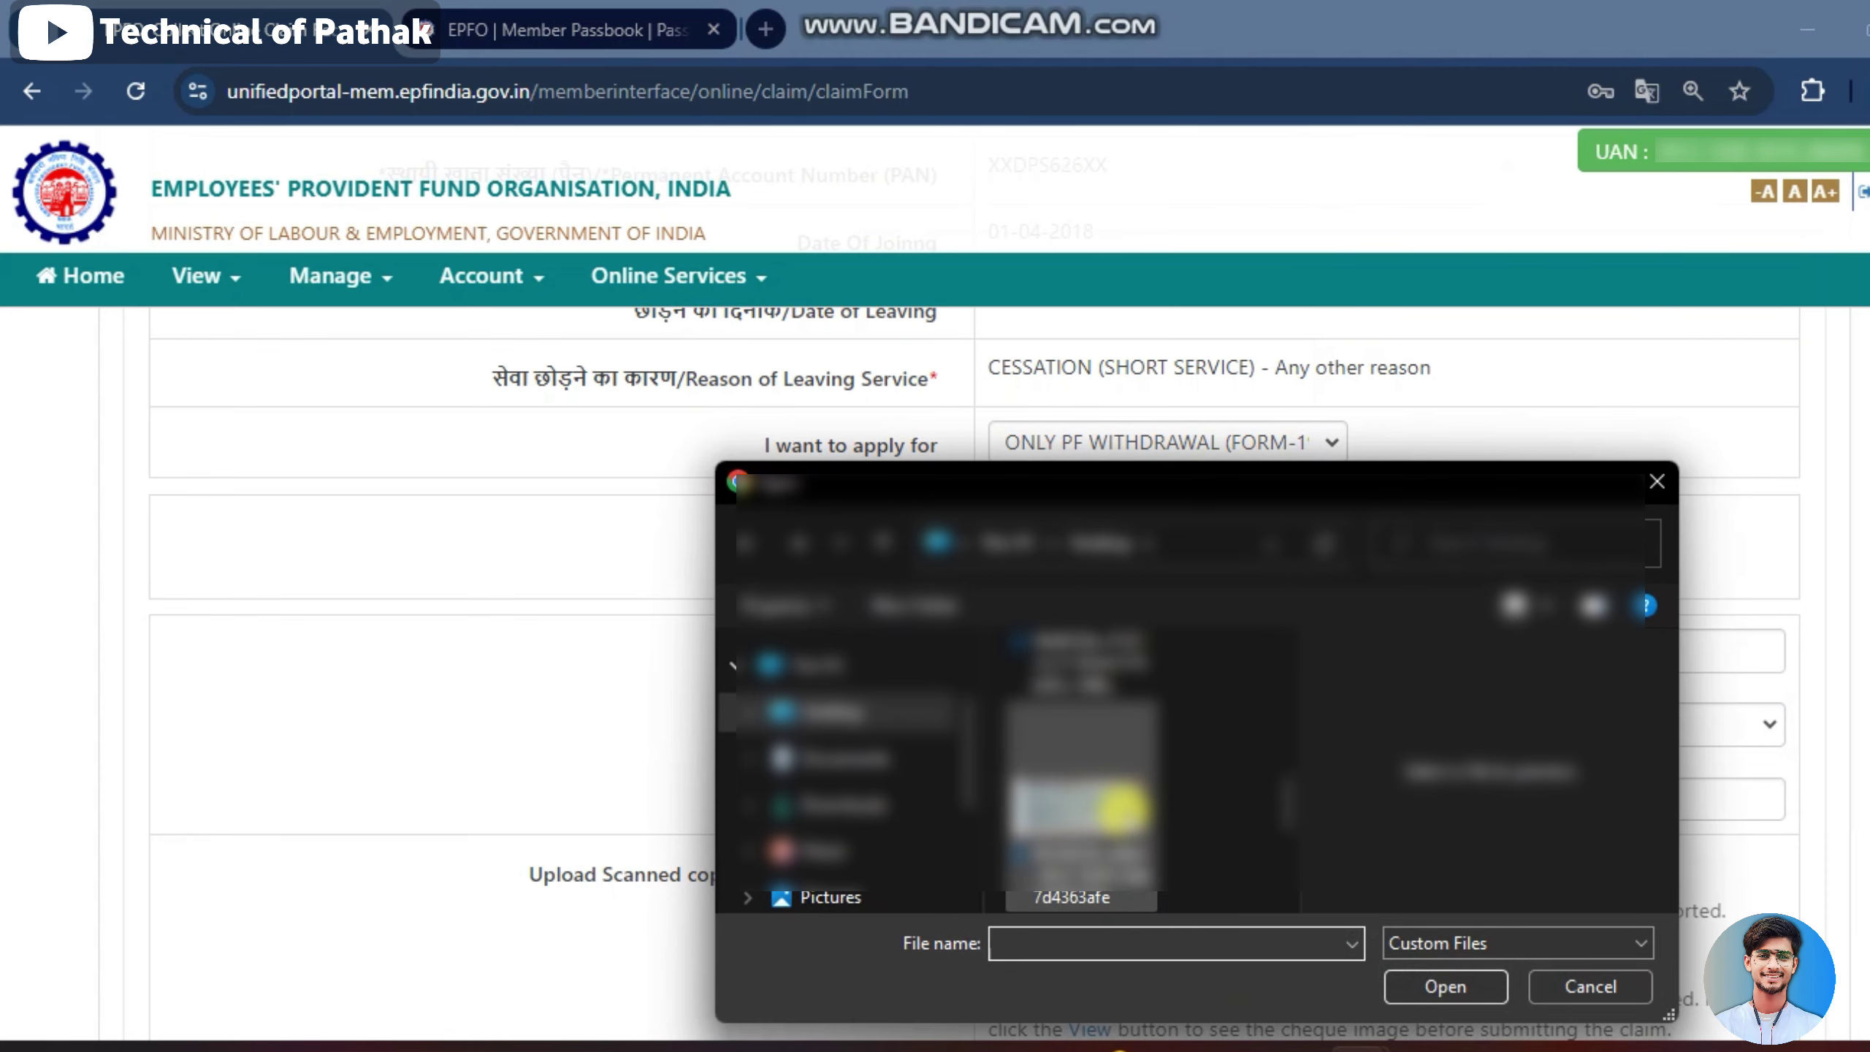
{"action": "left_click", "coordinate": [1119, 806]}
{"action": "left_click", "coordinate": [1446, 986]}
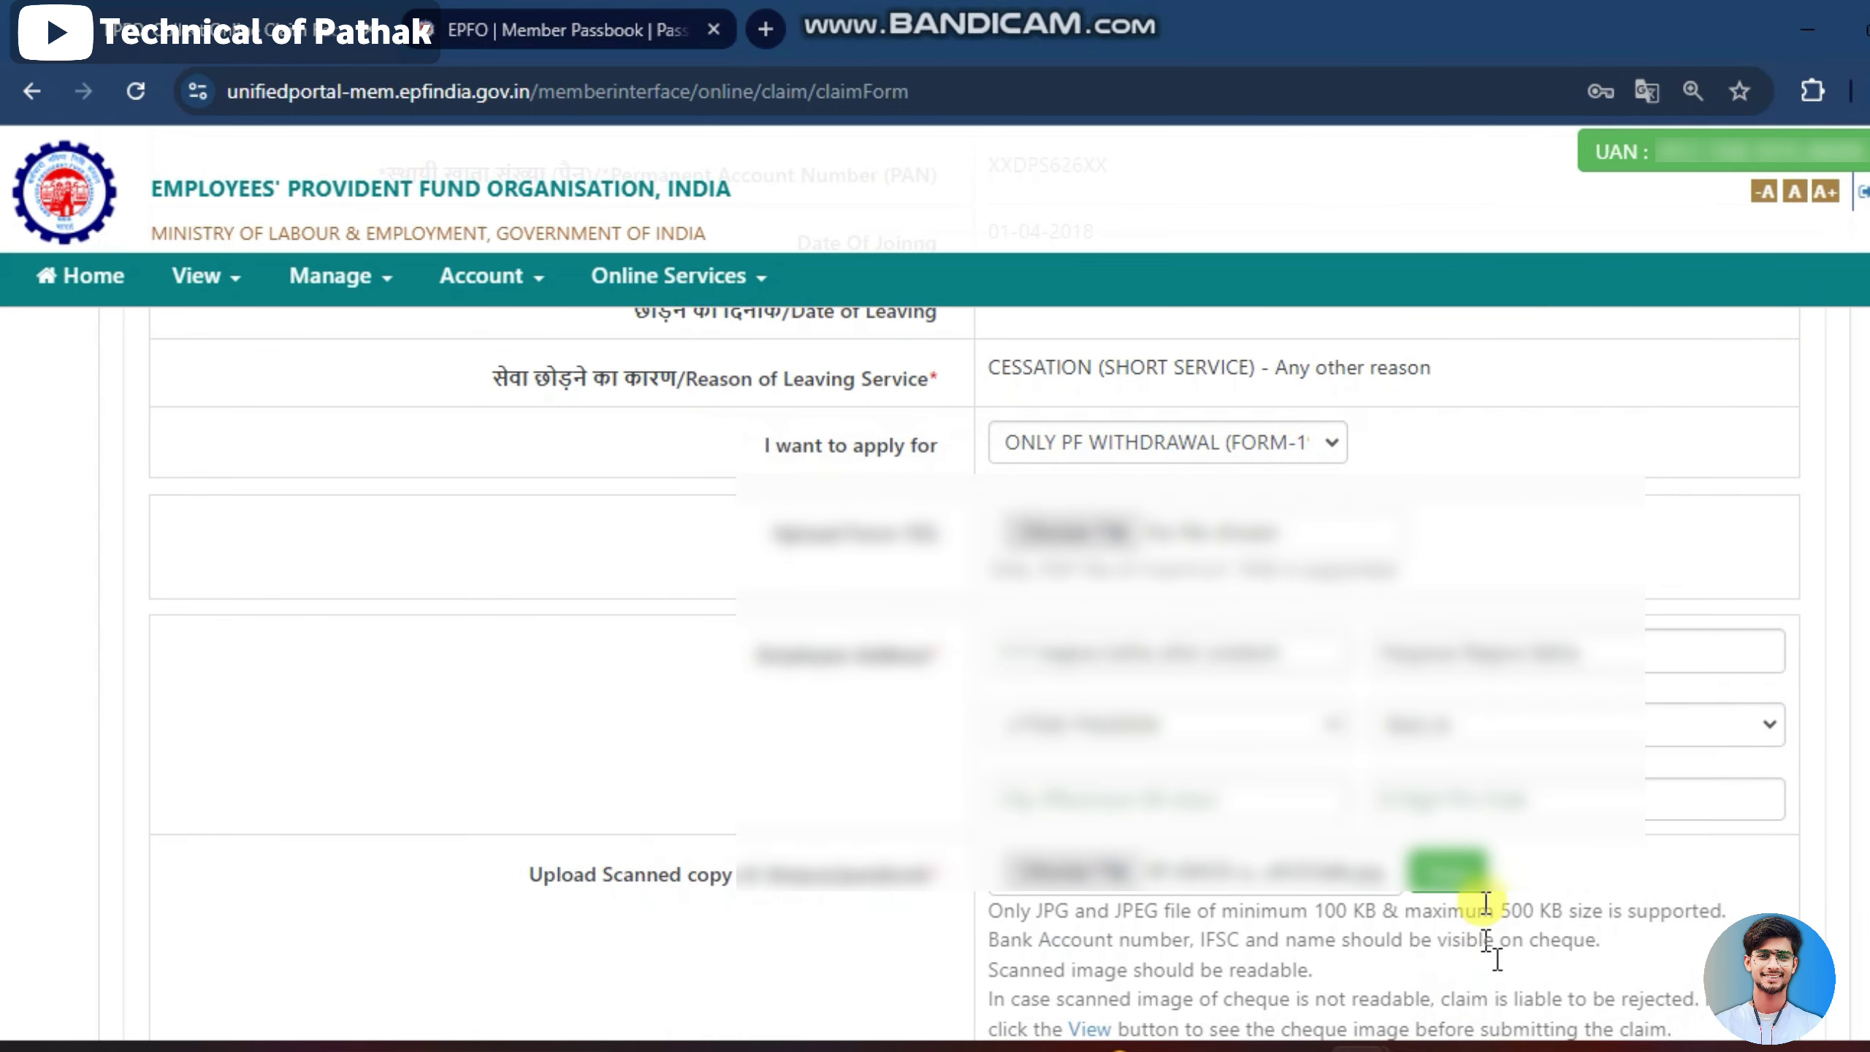
{"action": "scroll", "coordinate": [1325, 847], "scroll_direction": "down", "scroll_amount": 3}
{"action": "left_click", "coordinate": [1435, 667]}
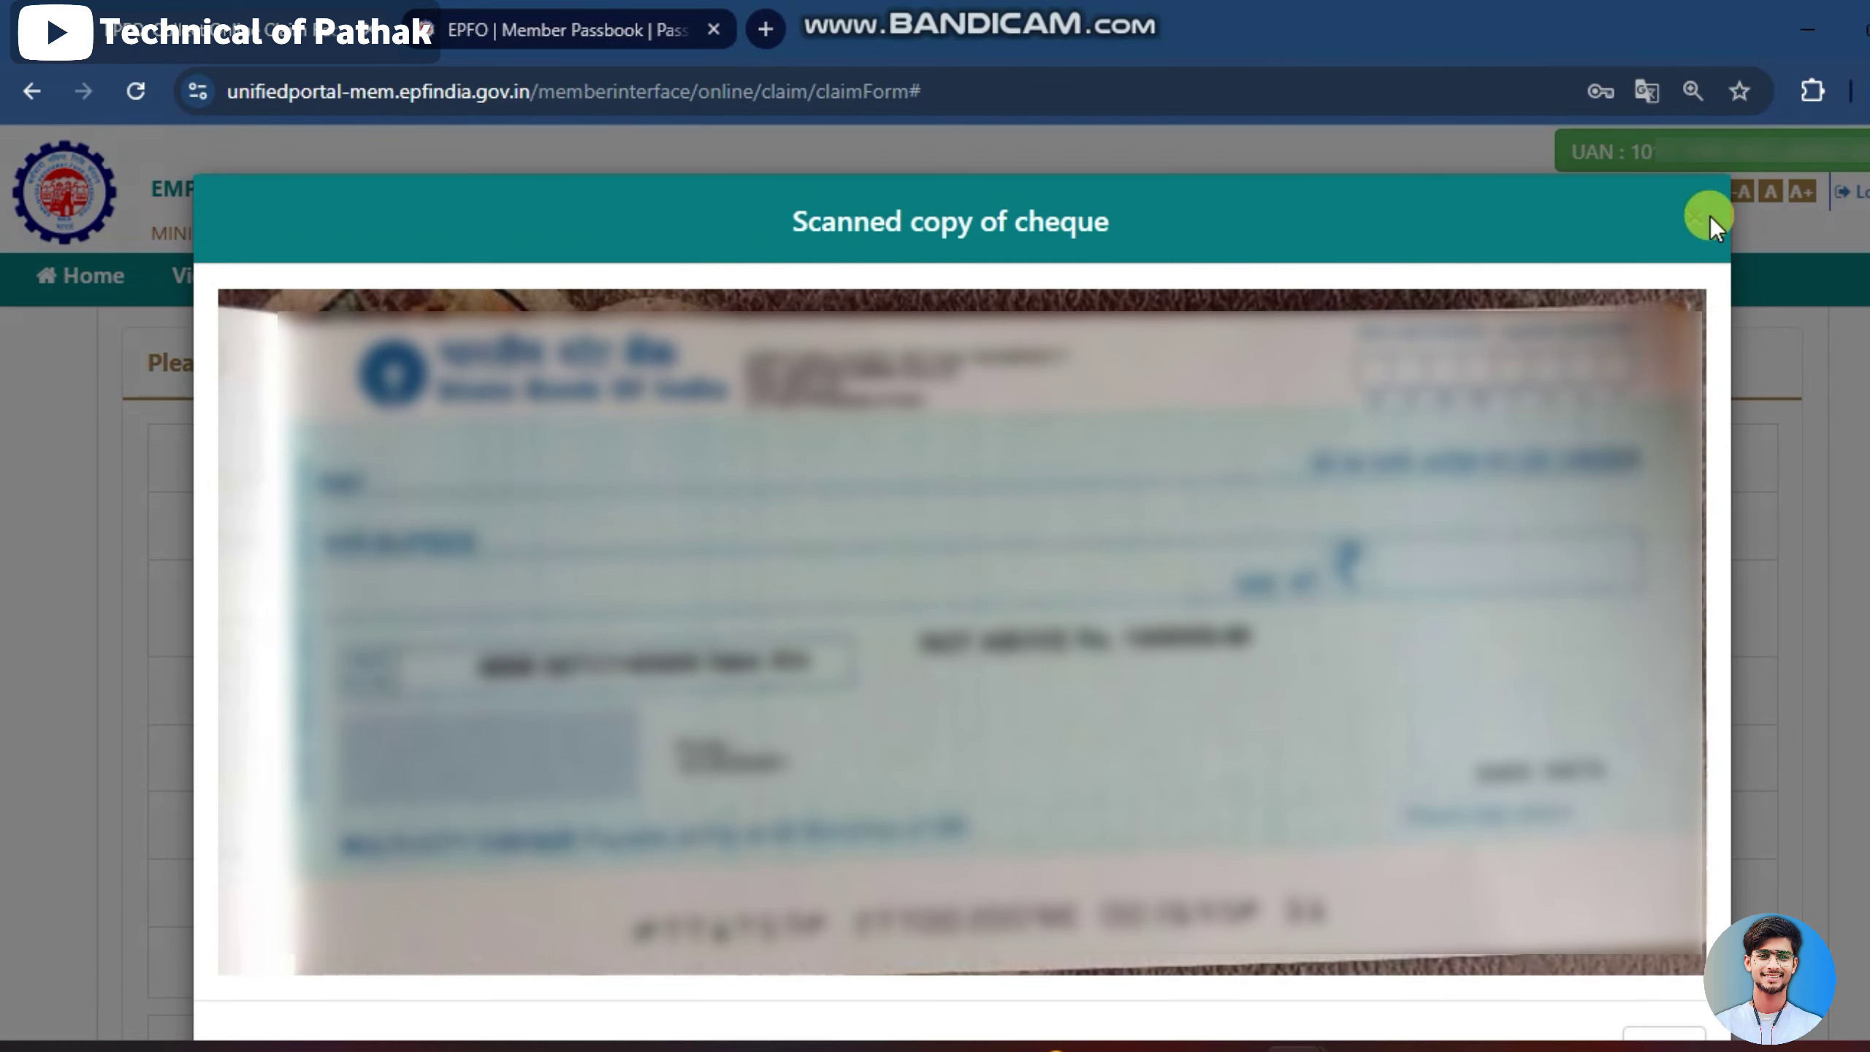
{"action": "left_click", "coordinate": [1700, 223]}
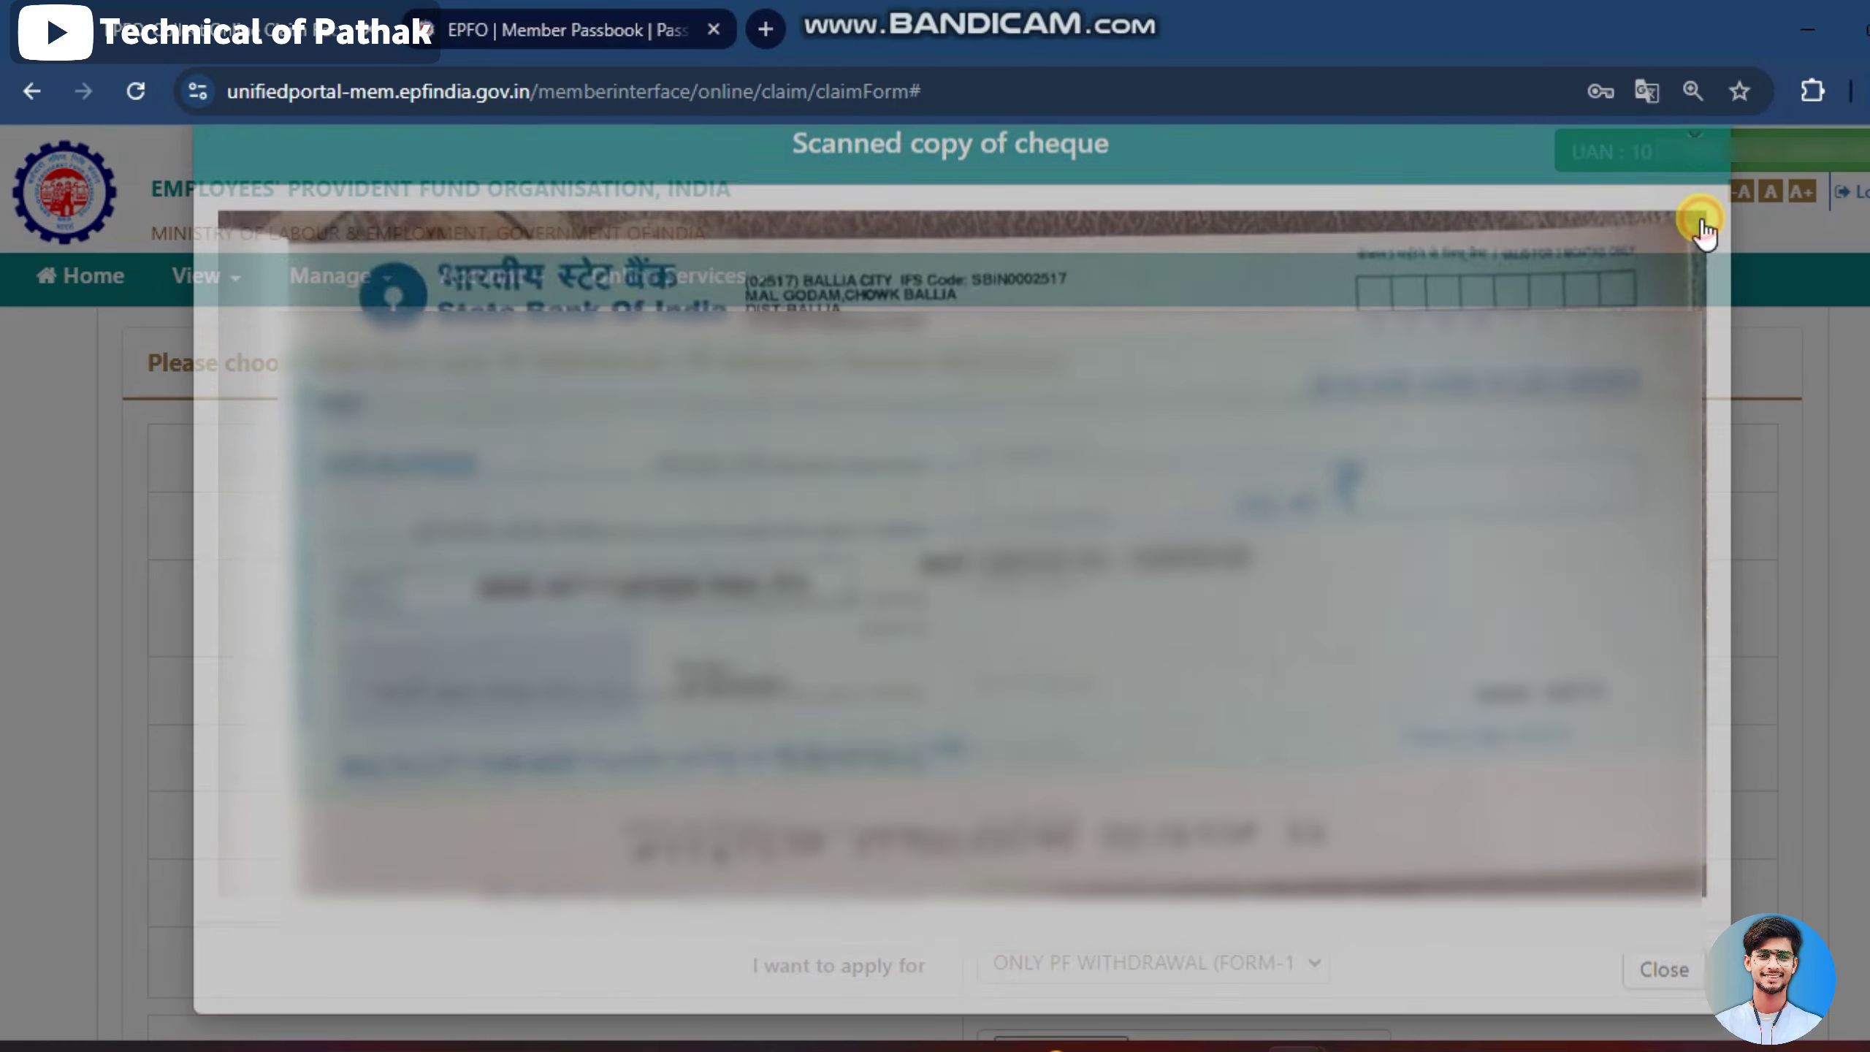
- Review the completed claim form and consent to providing Aadhaar, biometric and/or OTP data for Aadhaar-based authentication
{"action": "scroll", "coordinate": [1536, 567], "scroll_direction": "down", "scroll_amount": 4}
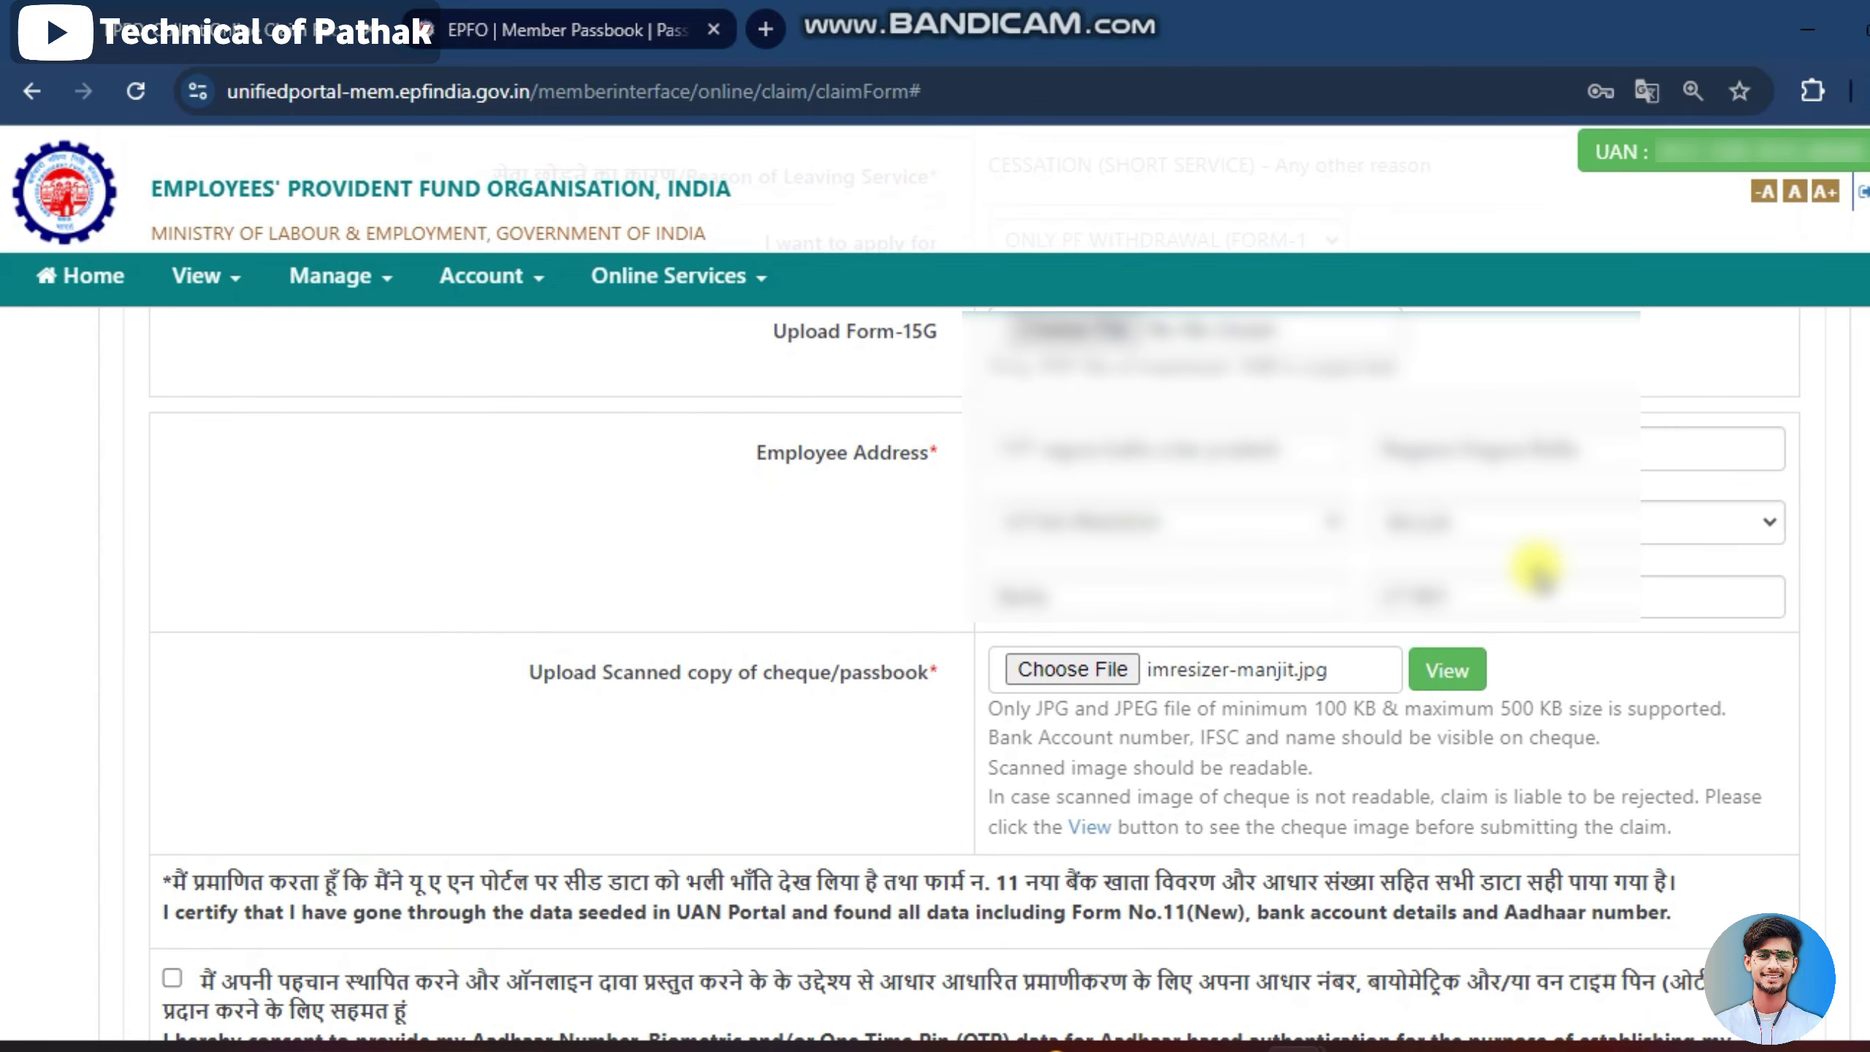
{"action": "scroll", "coordinate": [1214, 388], "scroll_direction": "up", "scroll_amount": 2}
{"action": "scroll", "coordinate": [1213, 385], "scroll_direction": "up", "scroll_amount": 2}
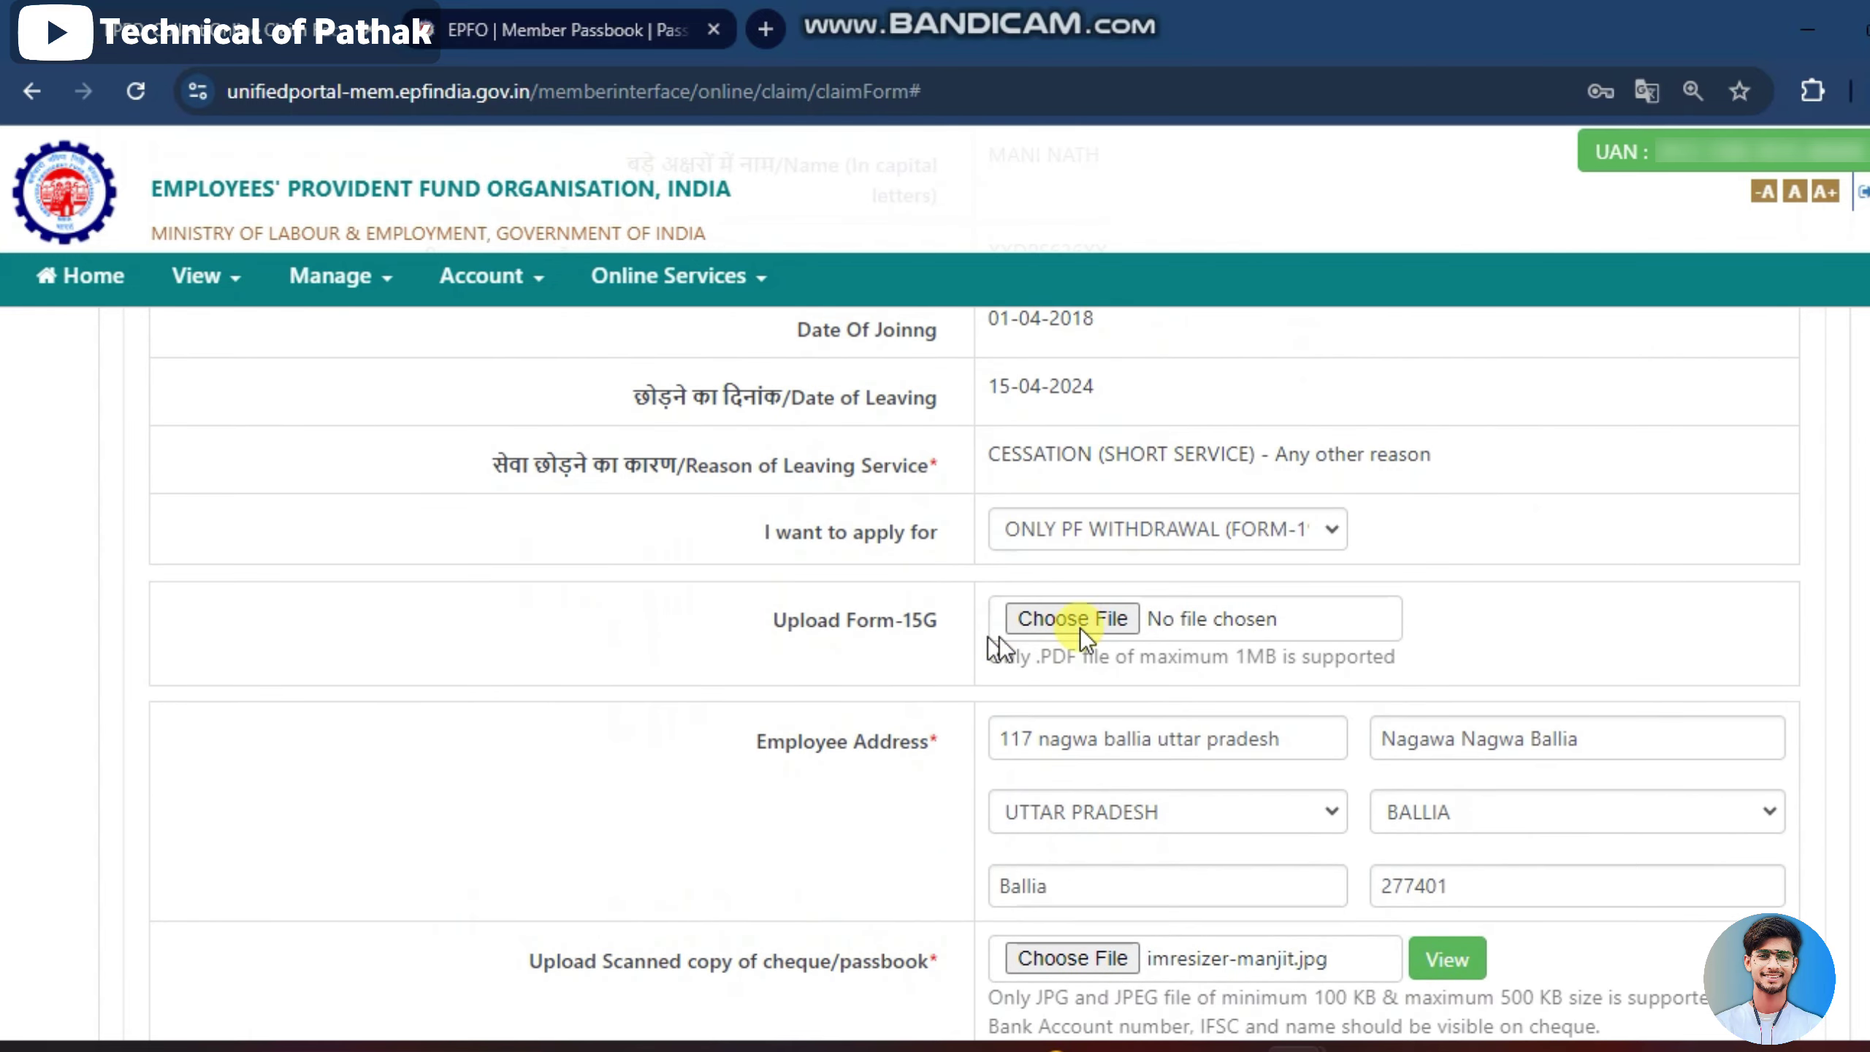
{"action": "scroll", "coordinate": [1268, 870], "scroll_direction": "down", "scroll_amount": 2}
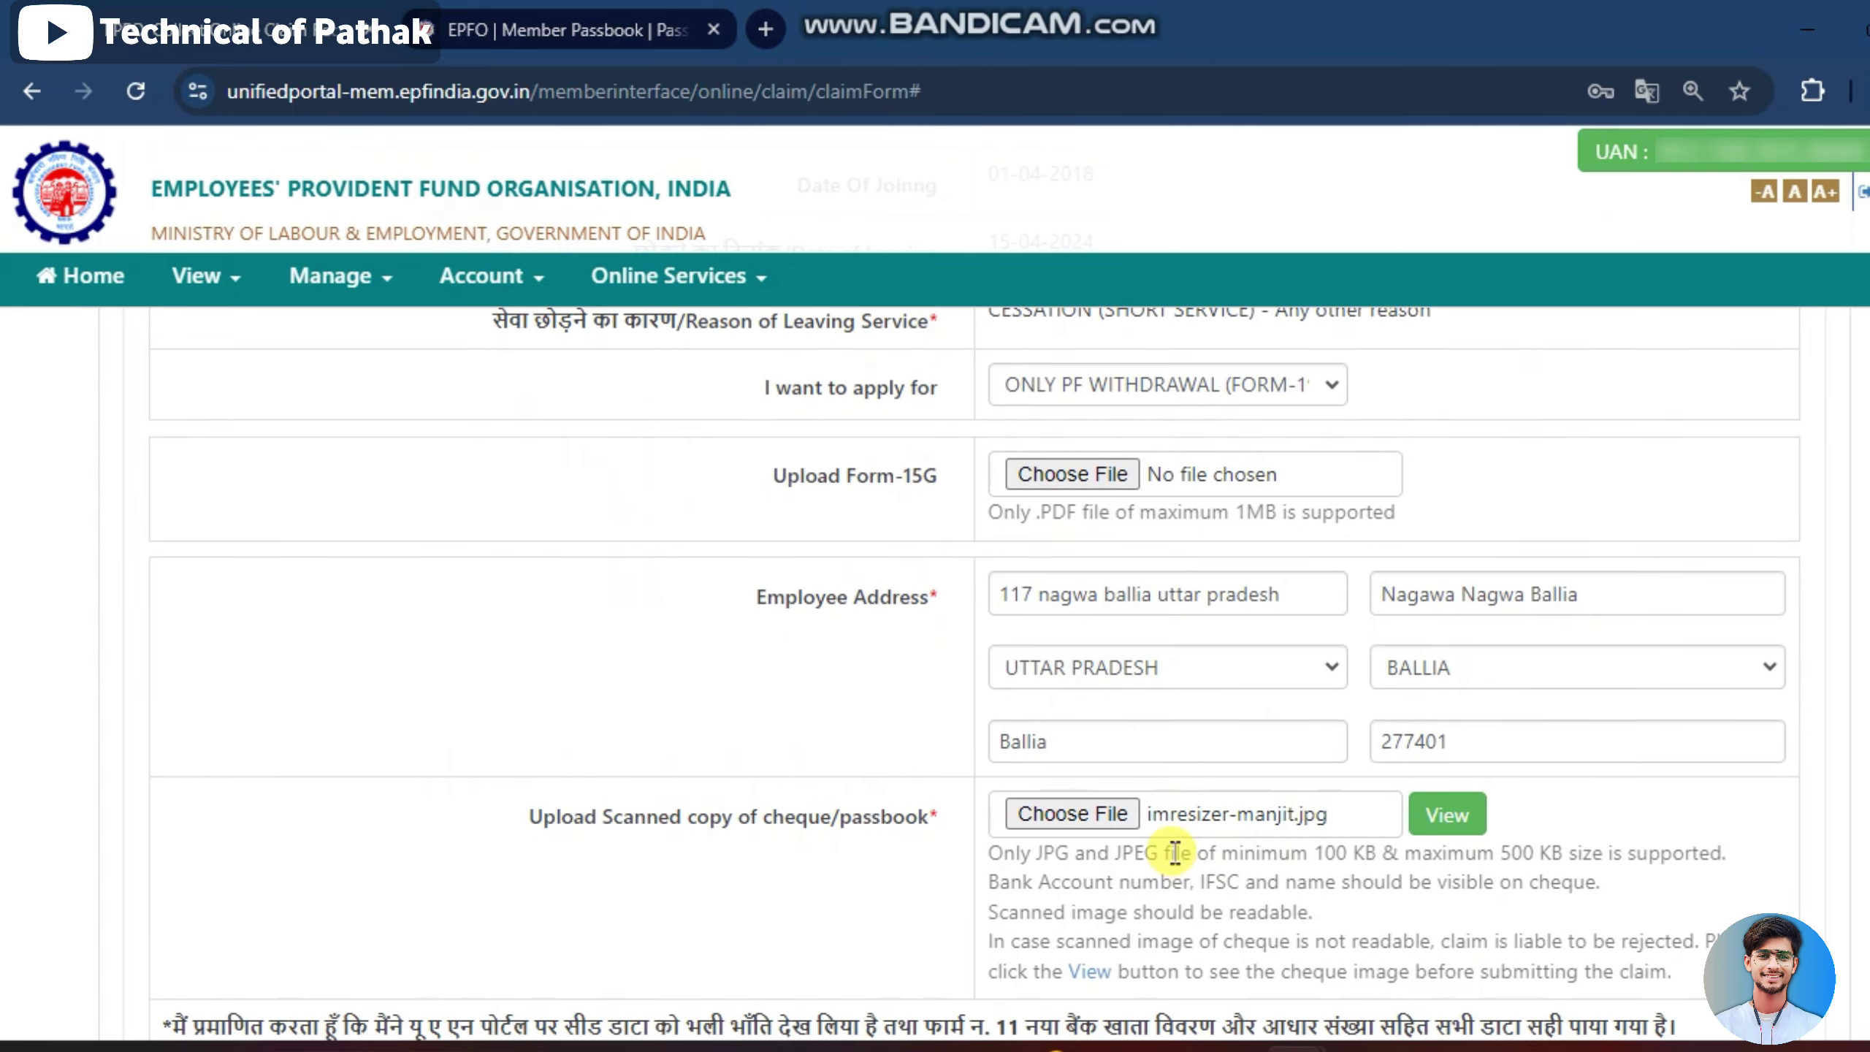
{"action": "scroll", "coordinate": [1197, 889], "scroll_direction": "down", "scroll_amount": 4}
{"action": "scroll", "coordinate": [1204, 891], "scroll_direction": "down", "scroll_amount": 3}
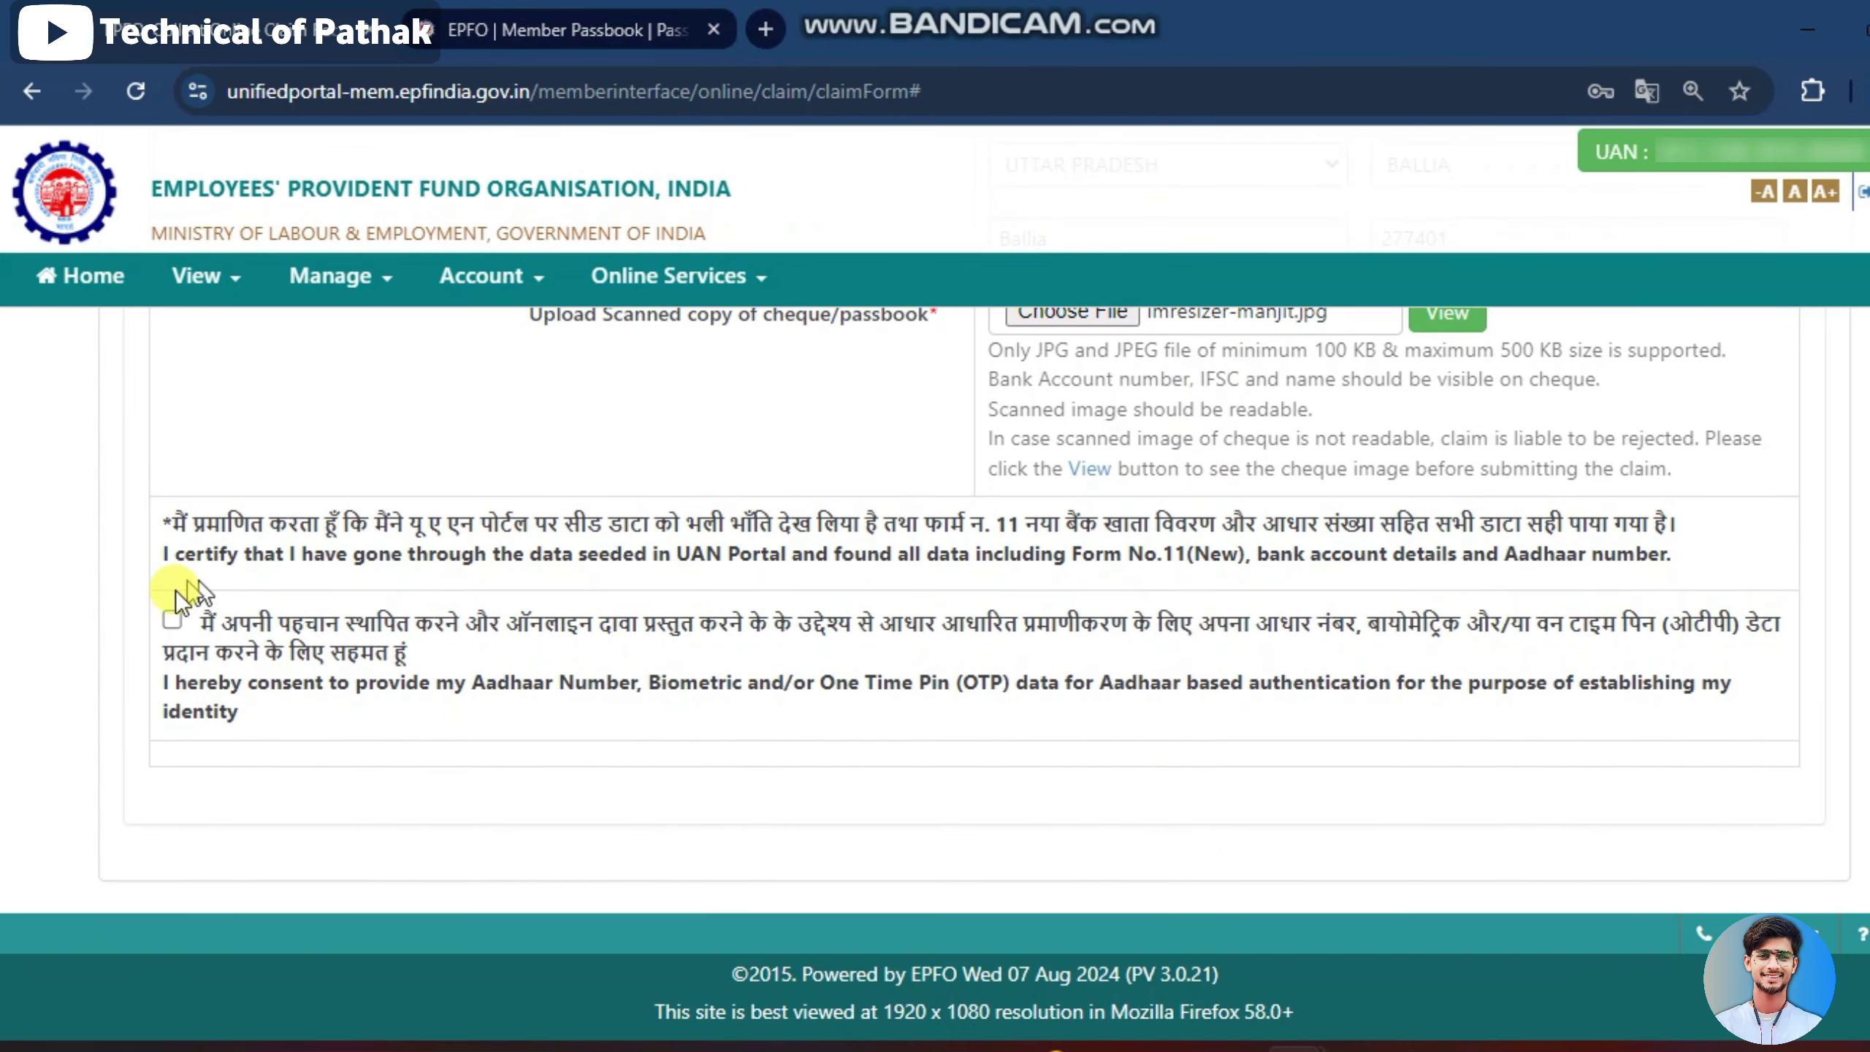
{"action": "left_click", "coordinate": [173, 622]}
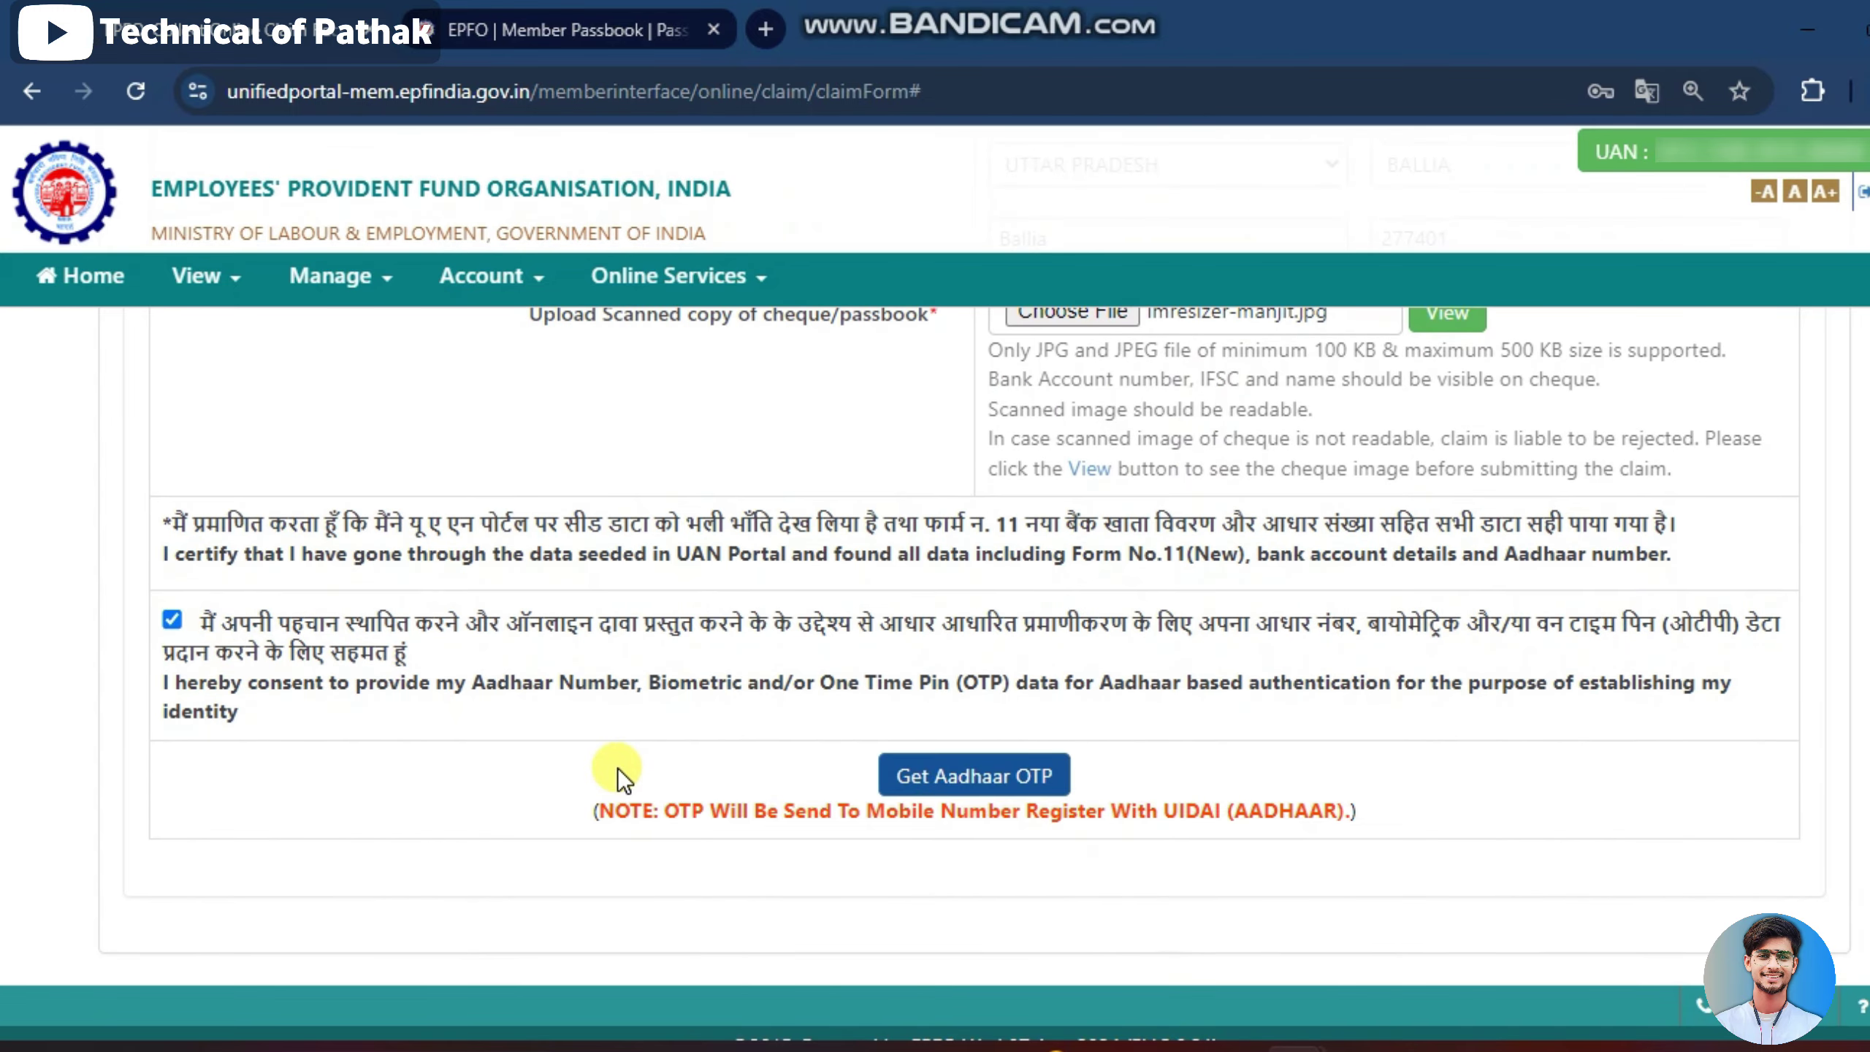
- Recheck the employee address and cheque upload, and request the Aadhaar OTP for the claim
{"action": "scroll", "coordinate": [616, 769], "scroll_direction": "down", "scroll_amount": 1}
{"action": "scroll", "coordinate": [617, 769], "scroll_direction": "up", "scroll_amount": 10}
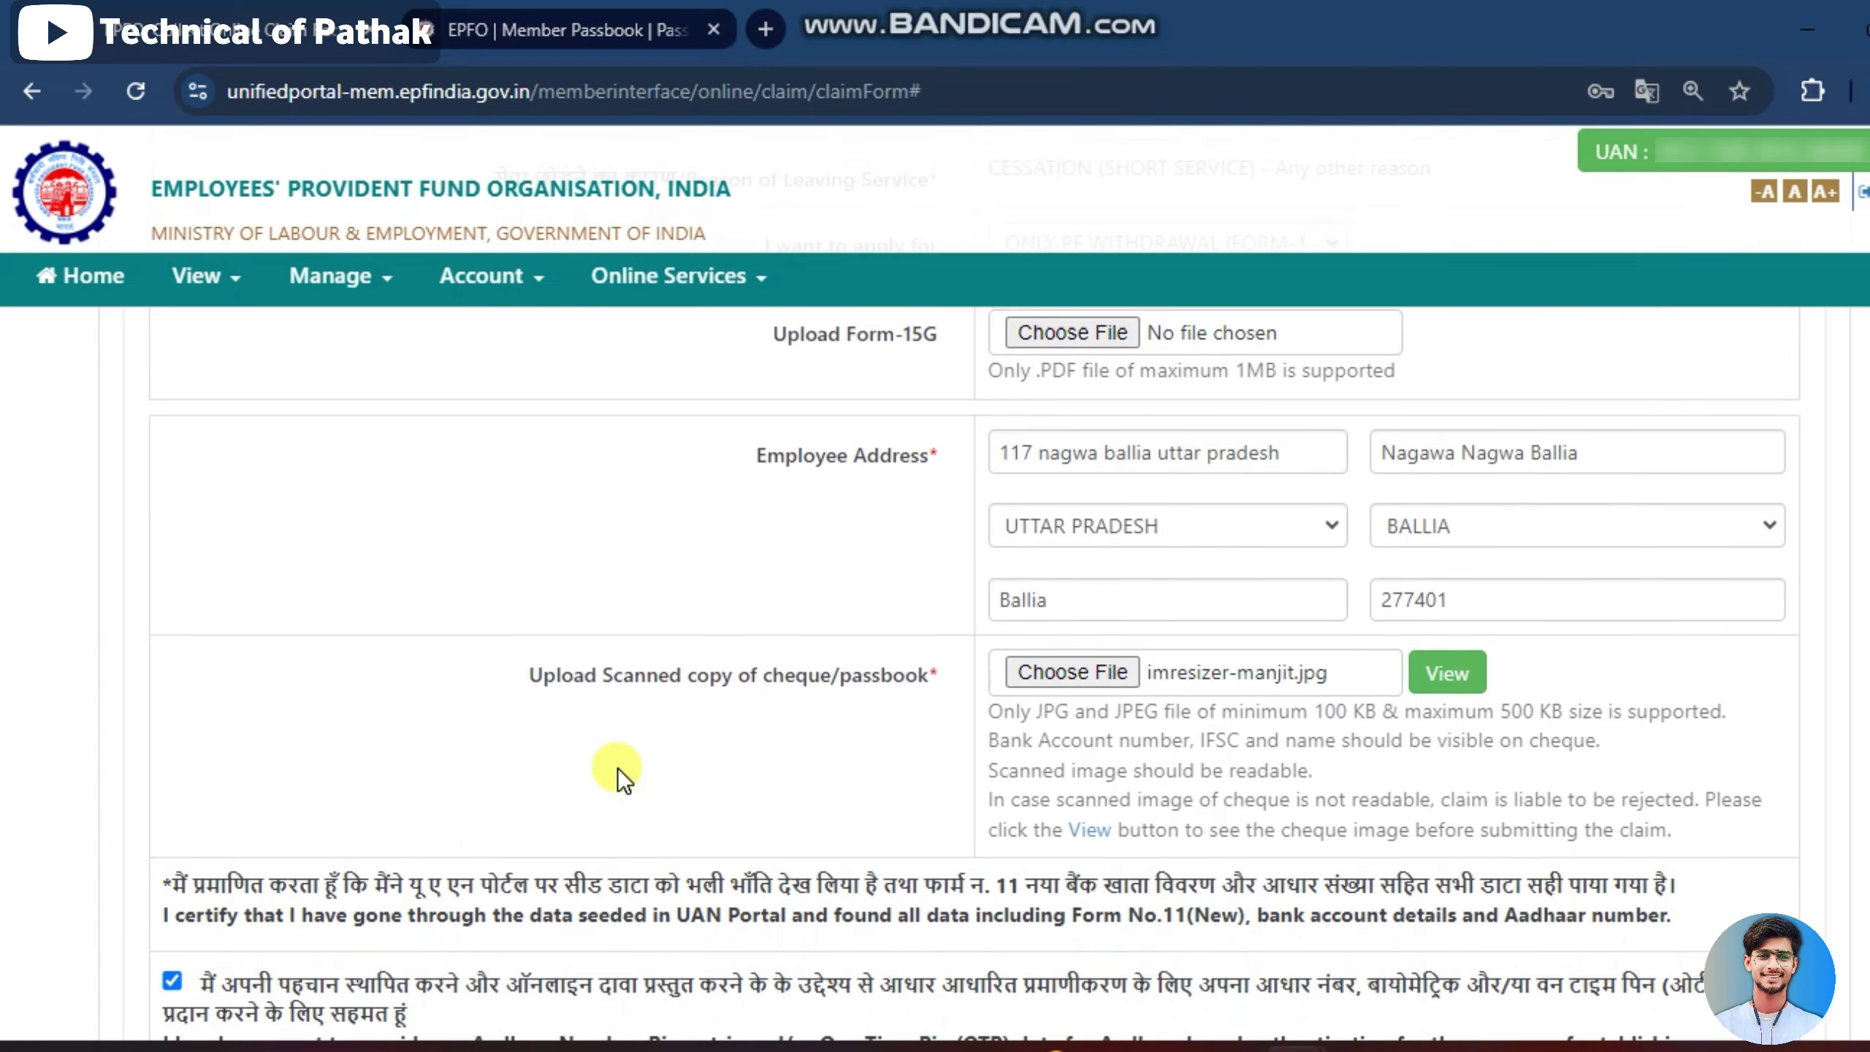
{"action": "scroll", "coordinate": [616, 767], "scroll_direction": "up", "scroll_amount": 2}
{"action": "scroll", "coordinate": [616, 767], "scroll_direction": "down", "scroll_amount": 9}
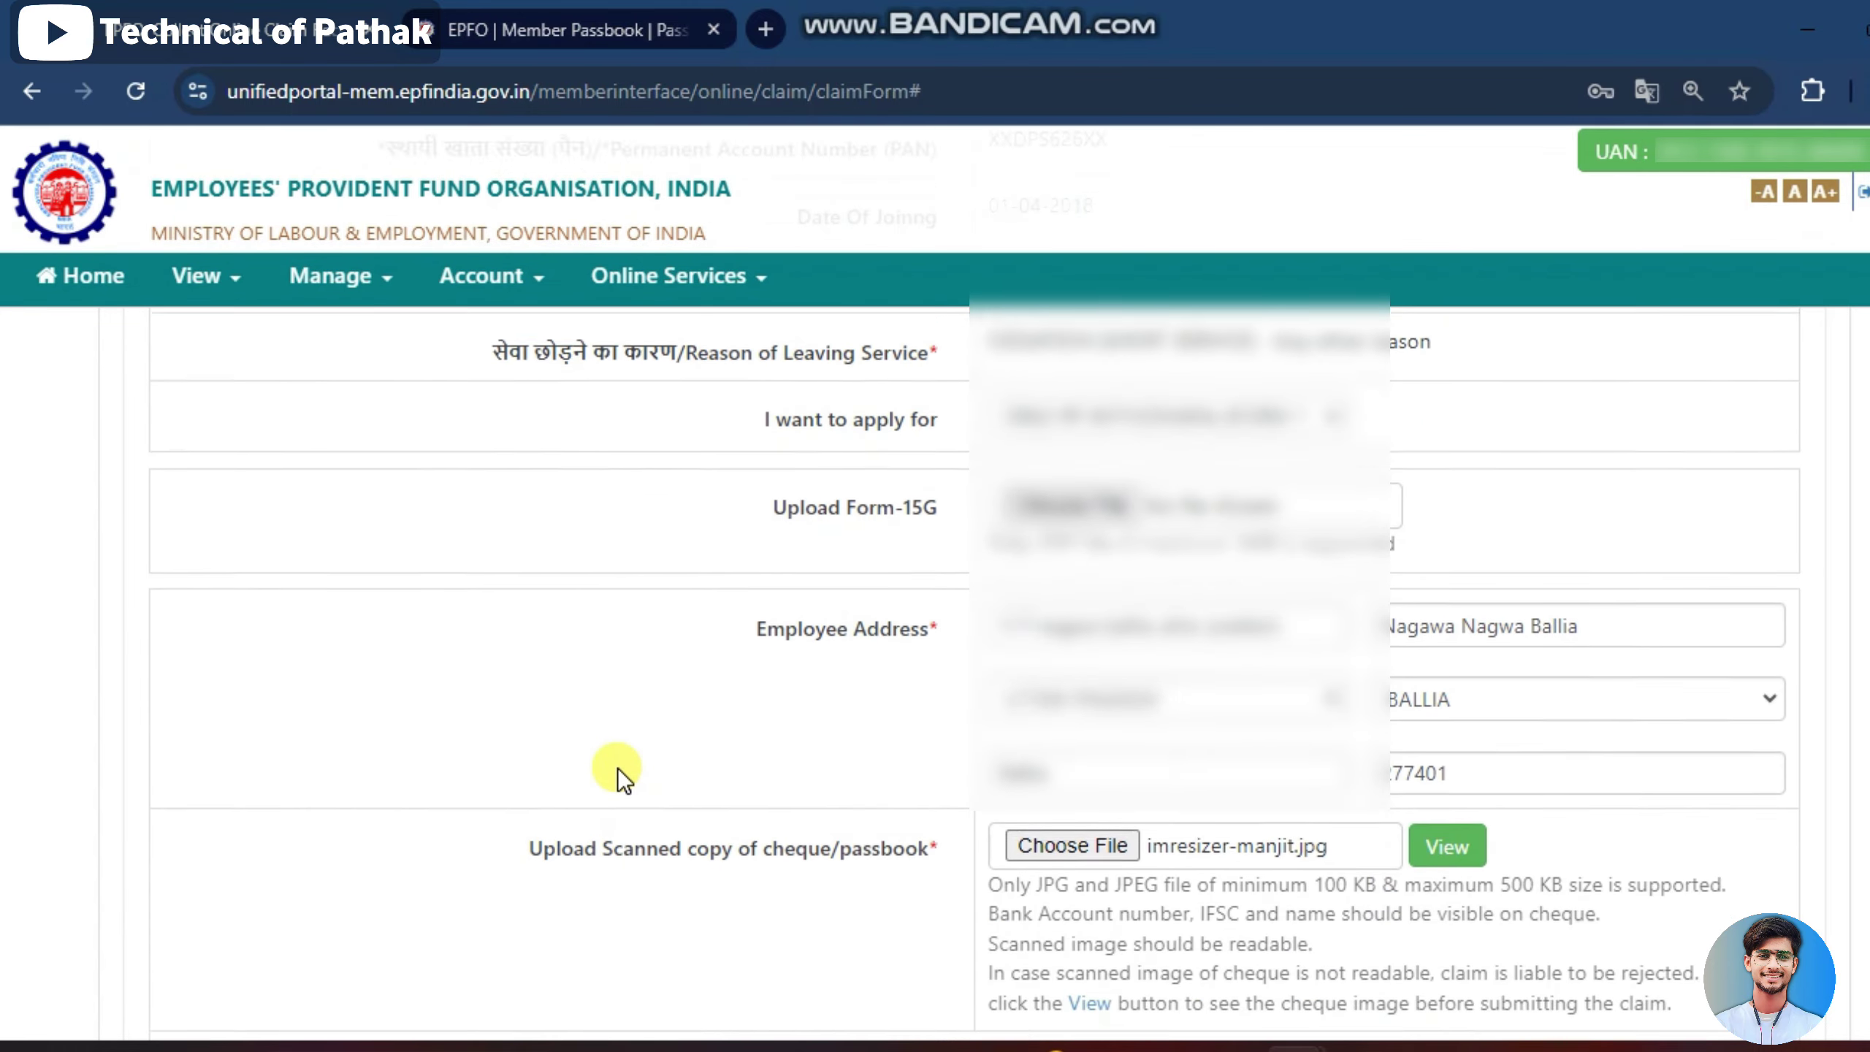
{"action": "scroll", "coordinate": [616, 767], "scroll_direction": "up", "scroll_amount": 2}
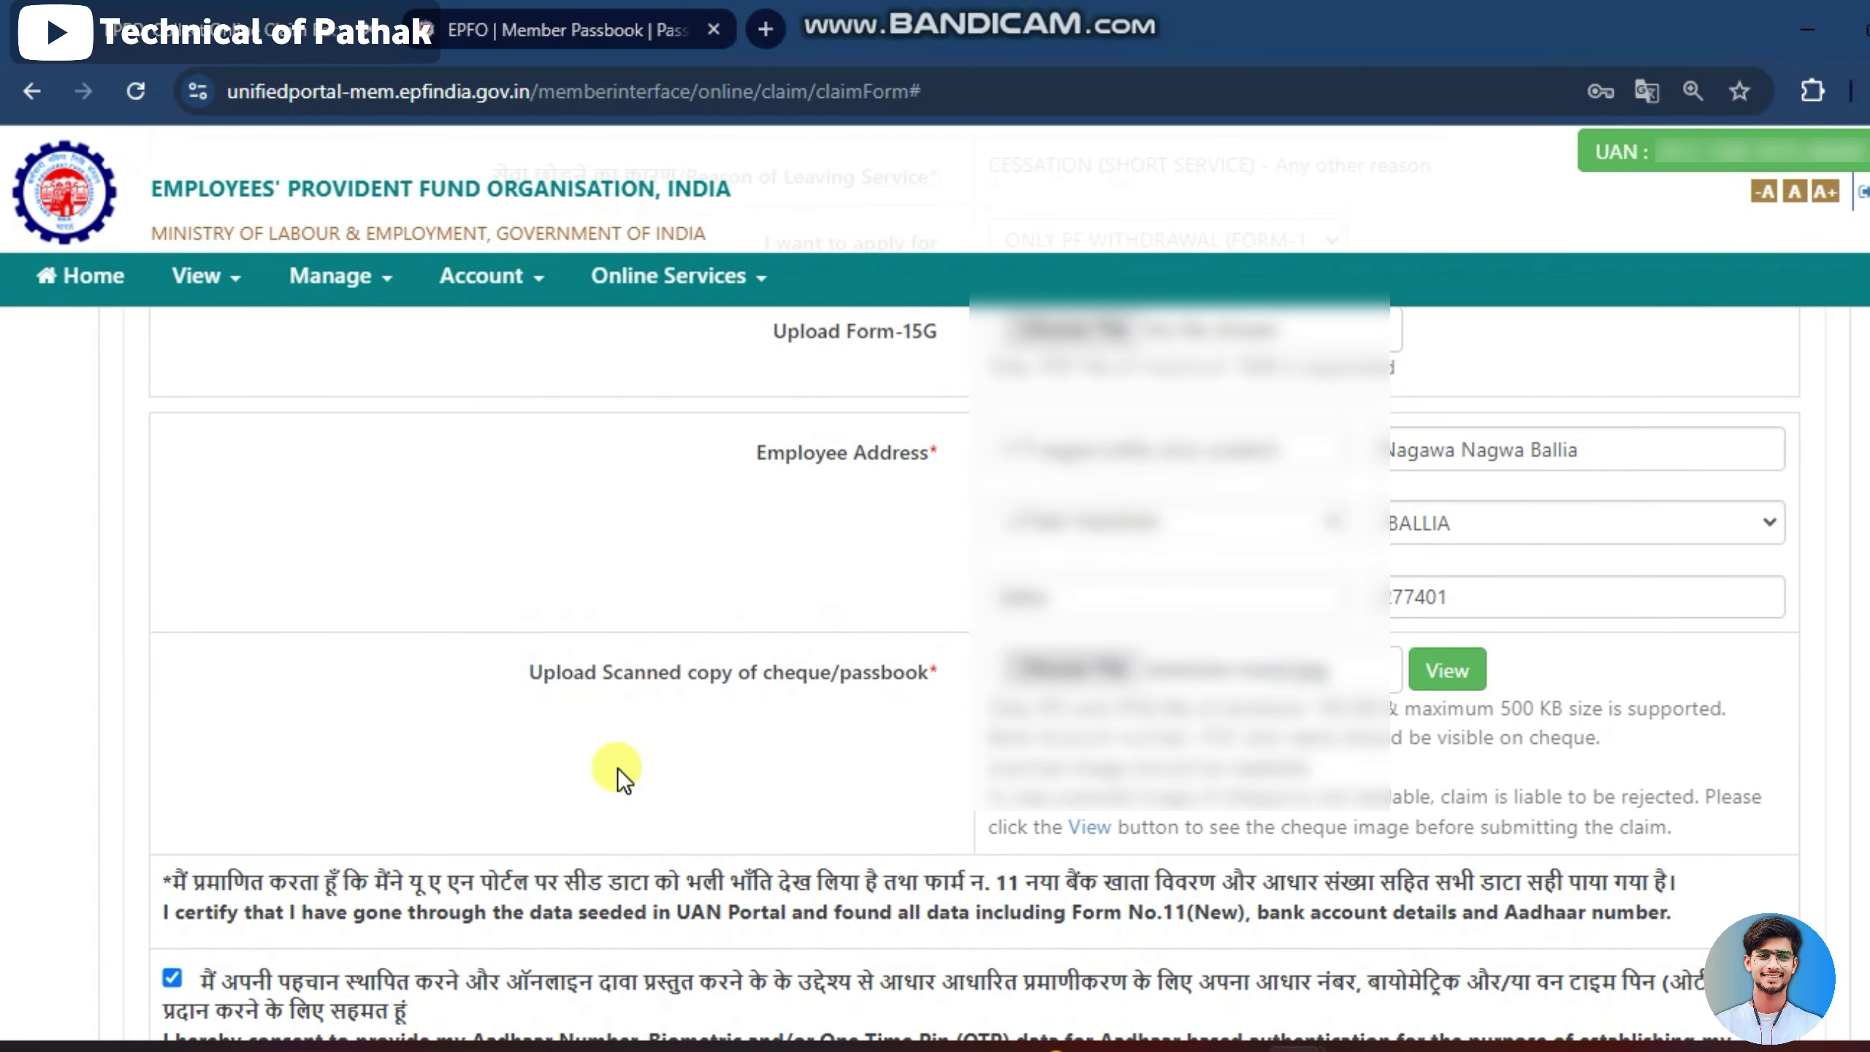
{"action": "scroll", "coordinate": [616, 768], "scroll_direction": "down", "scroll_amount": 5}
{"action": "left_click", "coordinate": [942, 702]}
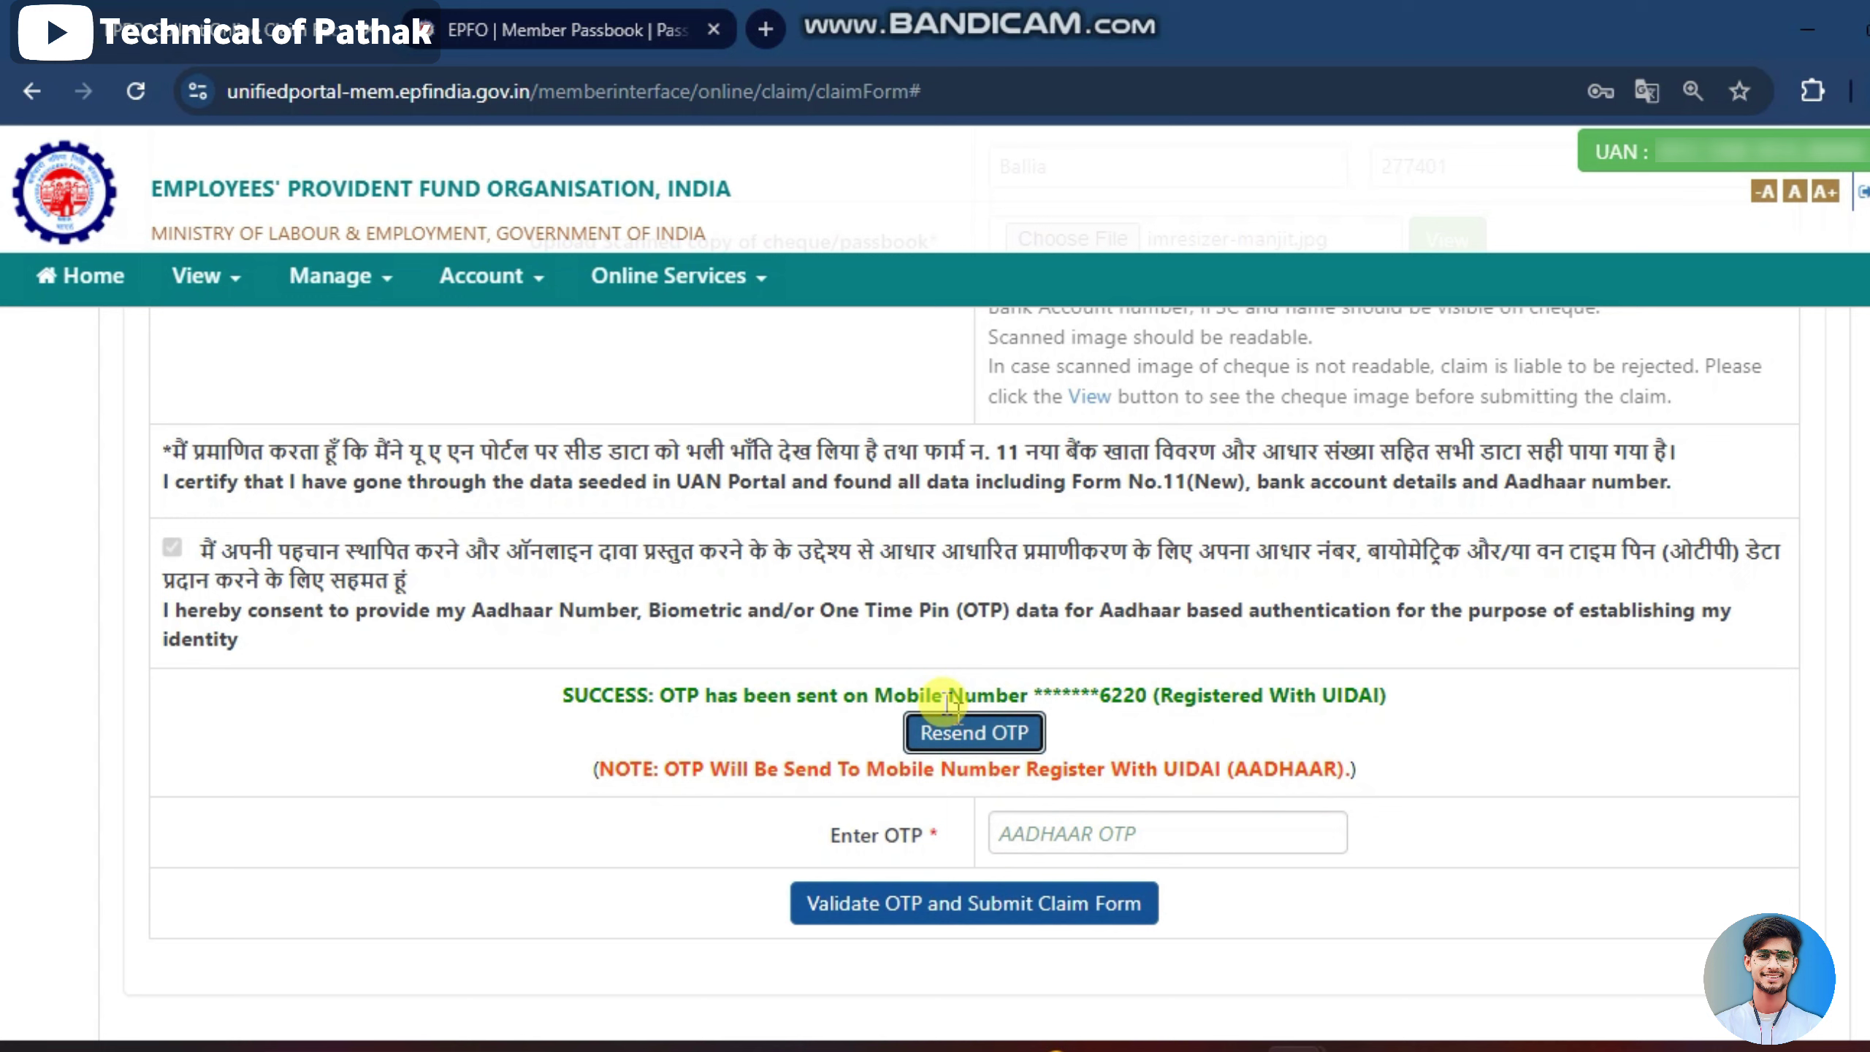
- Enter the Aadhaar OTP, and validate it to submit the PF withdrawal claim form
{"action": "left_click", "coordinate": [1111, 840]}
{"action": "key", "text": "ctrl+v"}
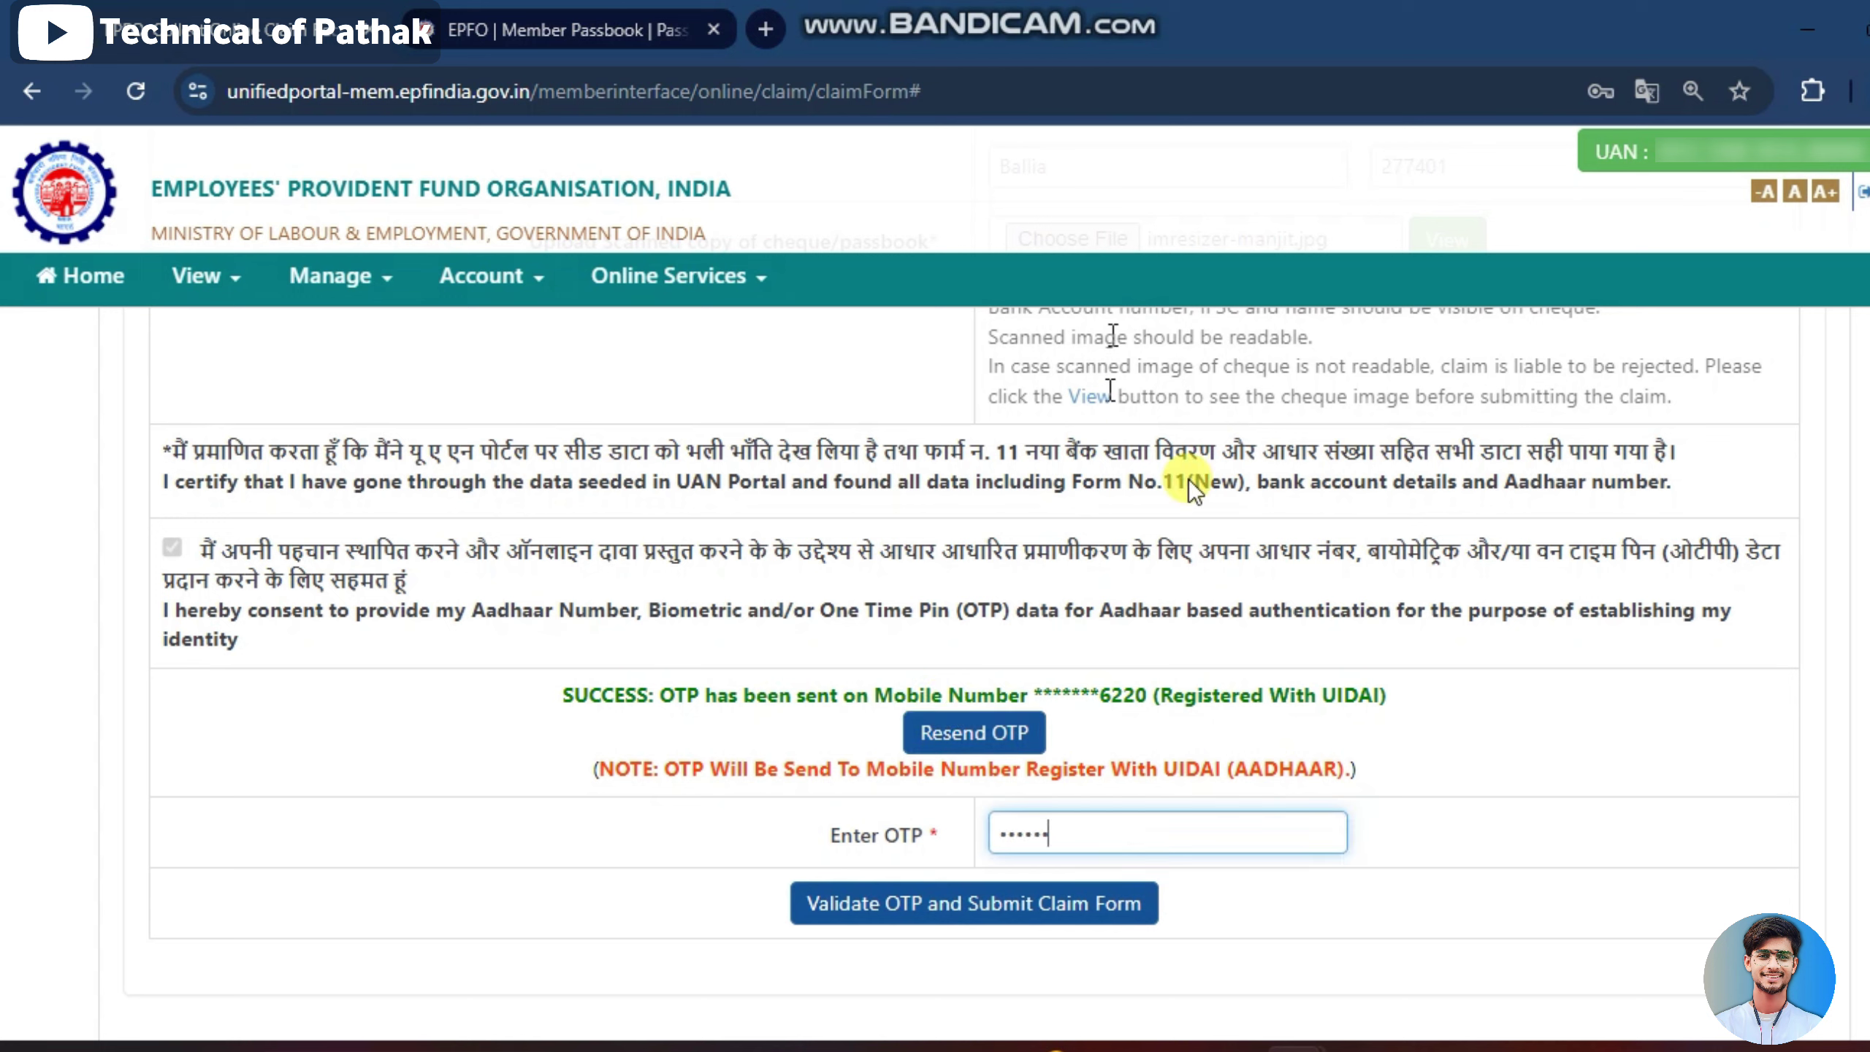
{"action": "left_click", "coordinate": [994, 903]}
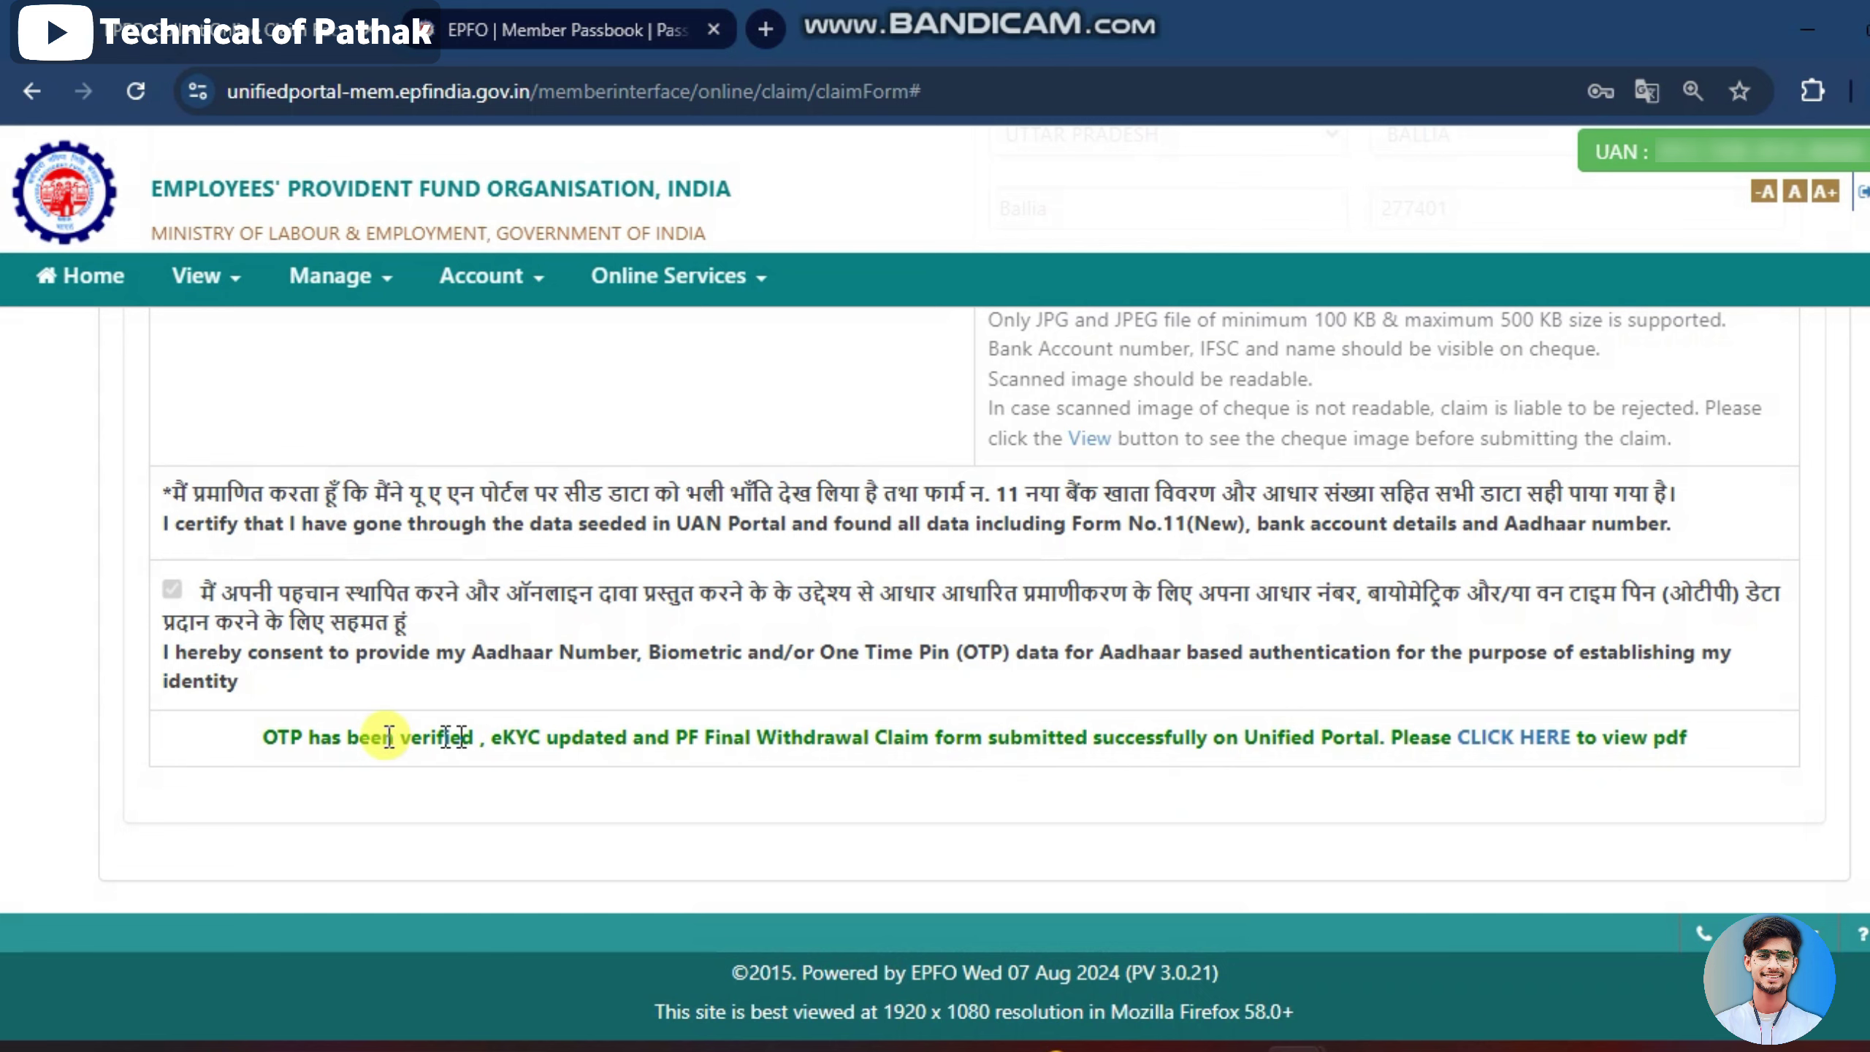
{"action": "left_click_drag", "start_coordinate": [264, 739], "coordinate": [398, 744]}
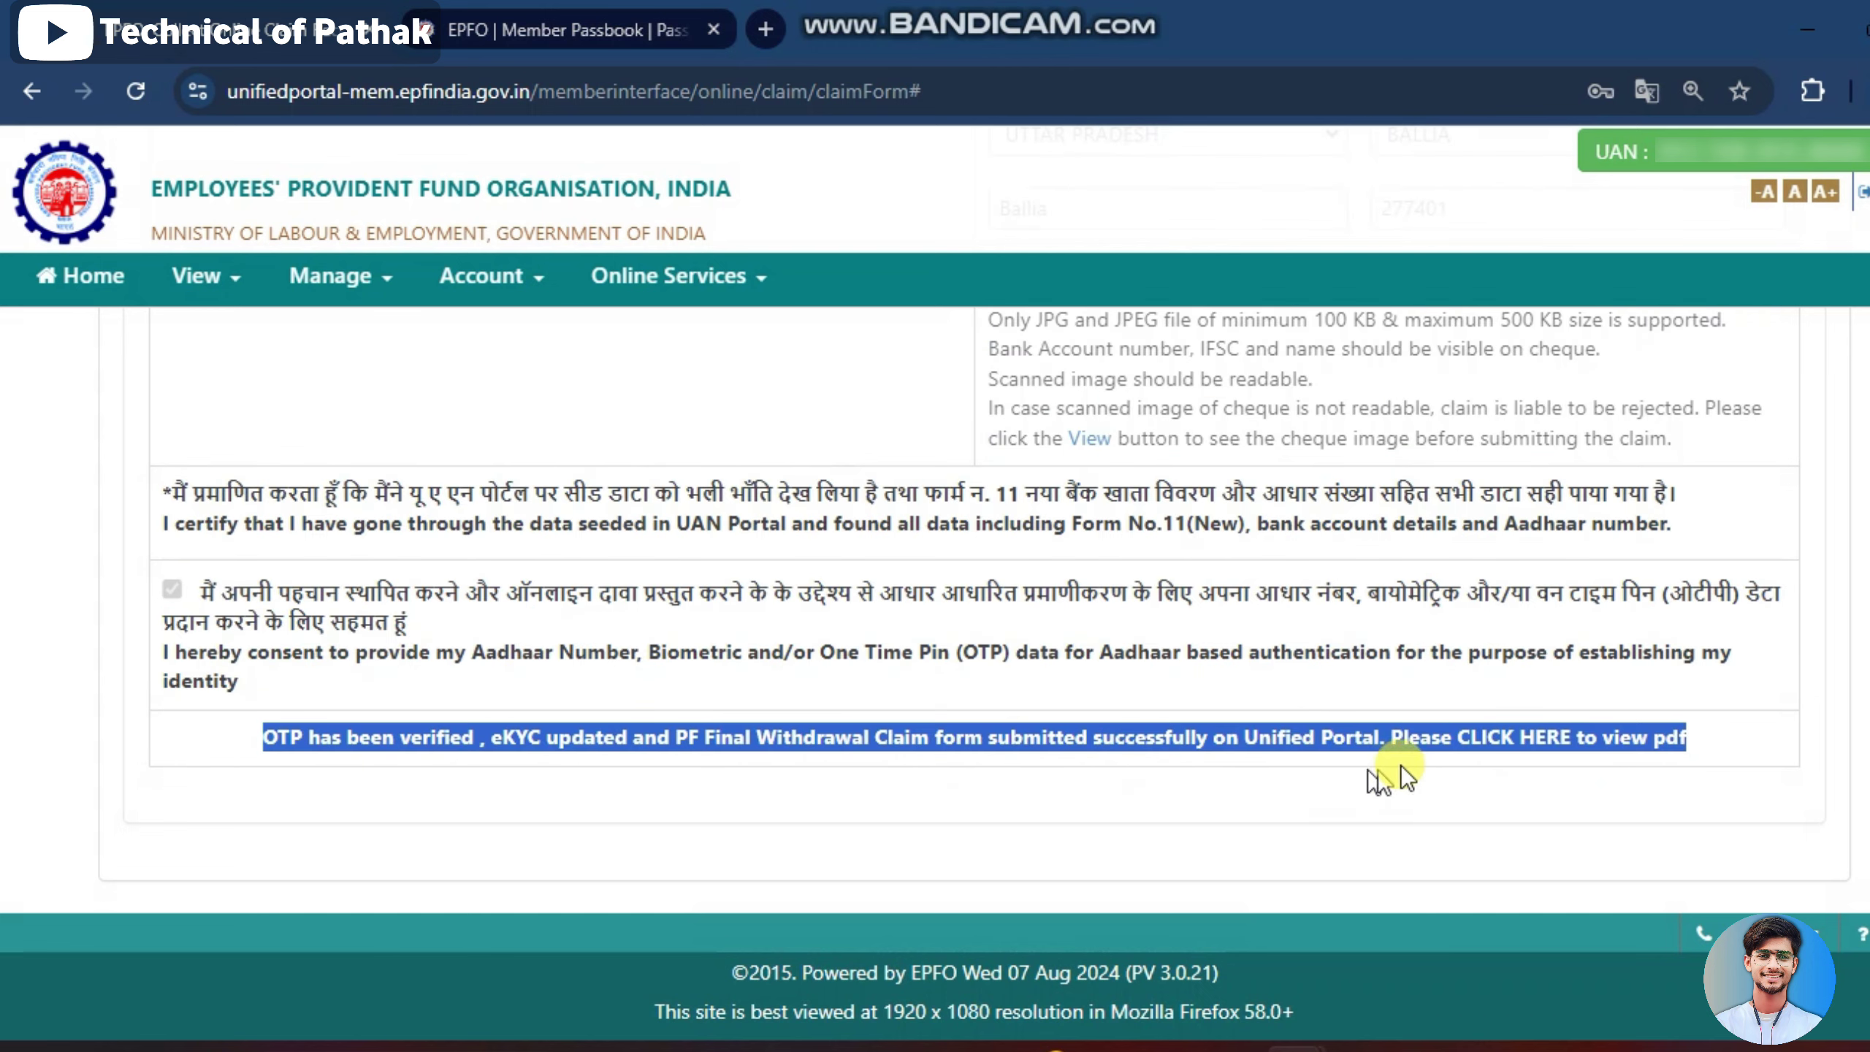
{"action": "left_click_drag", "start_coordinate": [1403, 773], "coordinate": [1501, 767]}
{"action": "left_click", "coordinate": [1518, 789]}
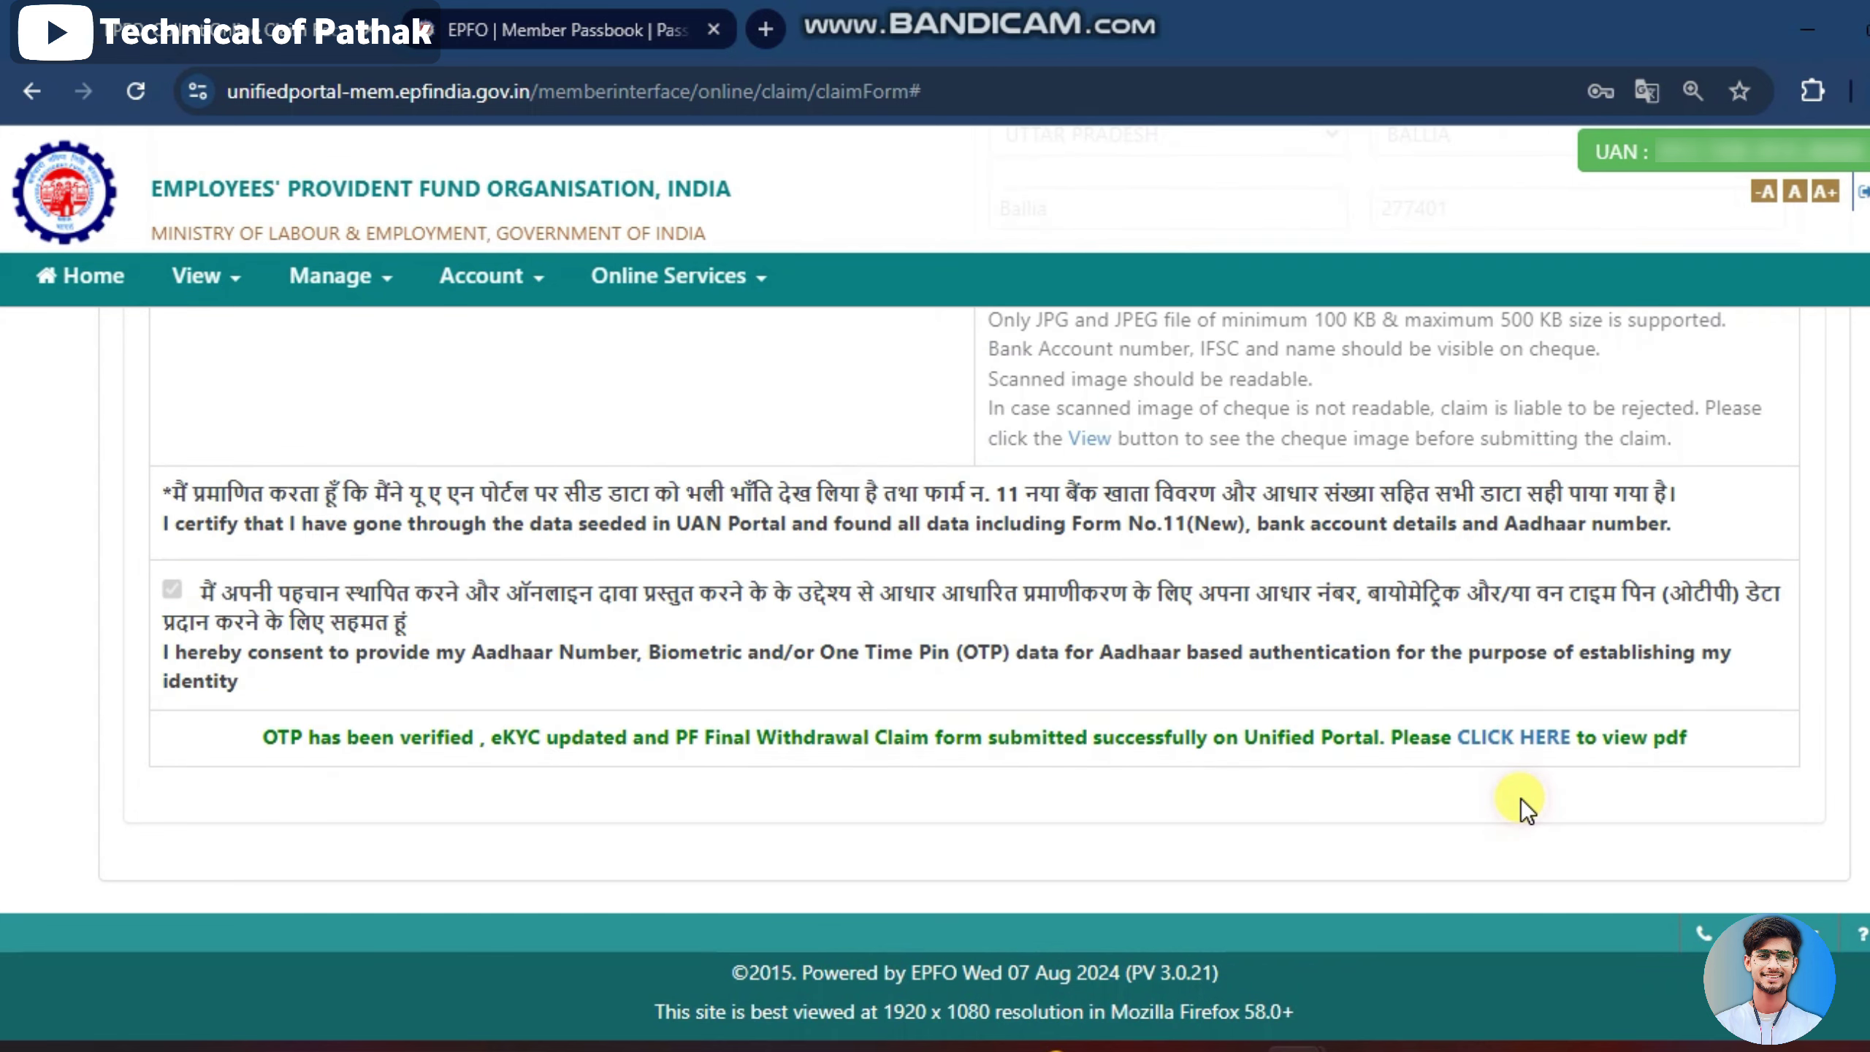
- Open the PDF of the submitted claim and review both pages, including the attached cheque
{"action": "left_click", "coordinate": [1501, 745]}
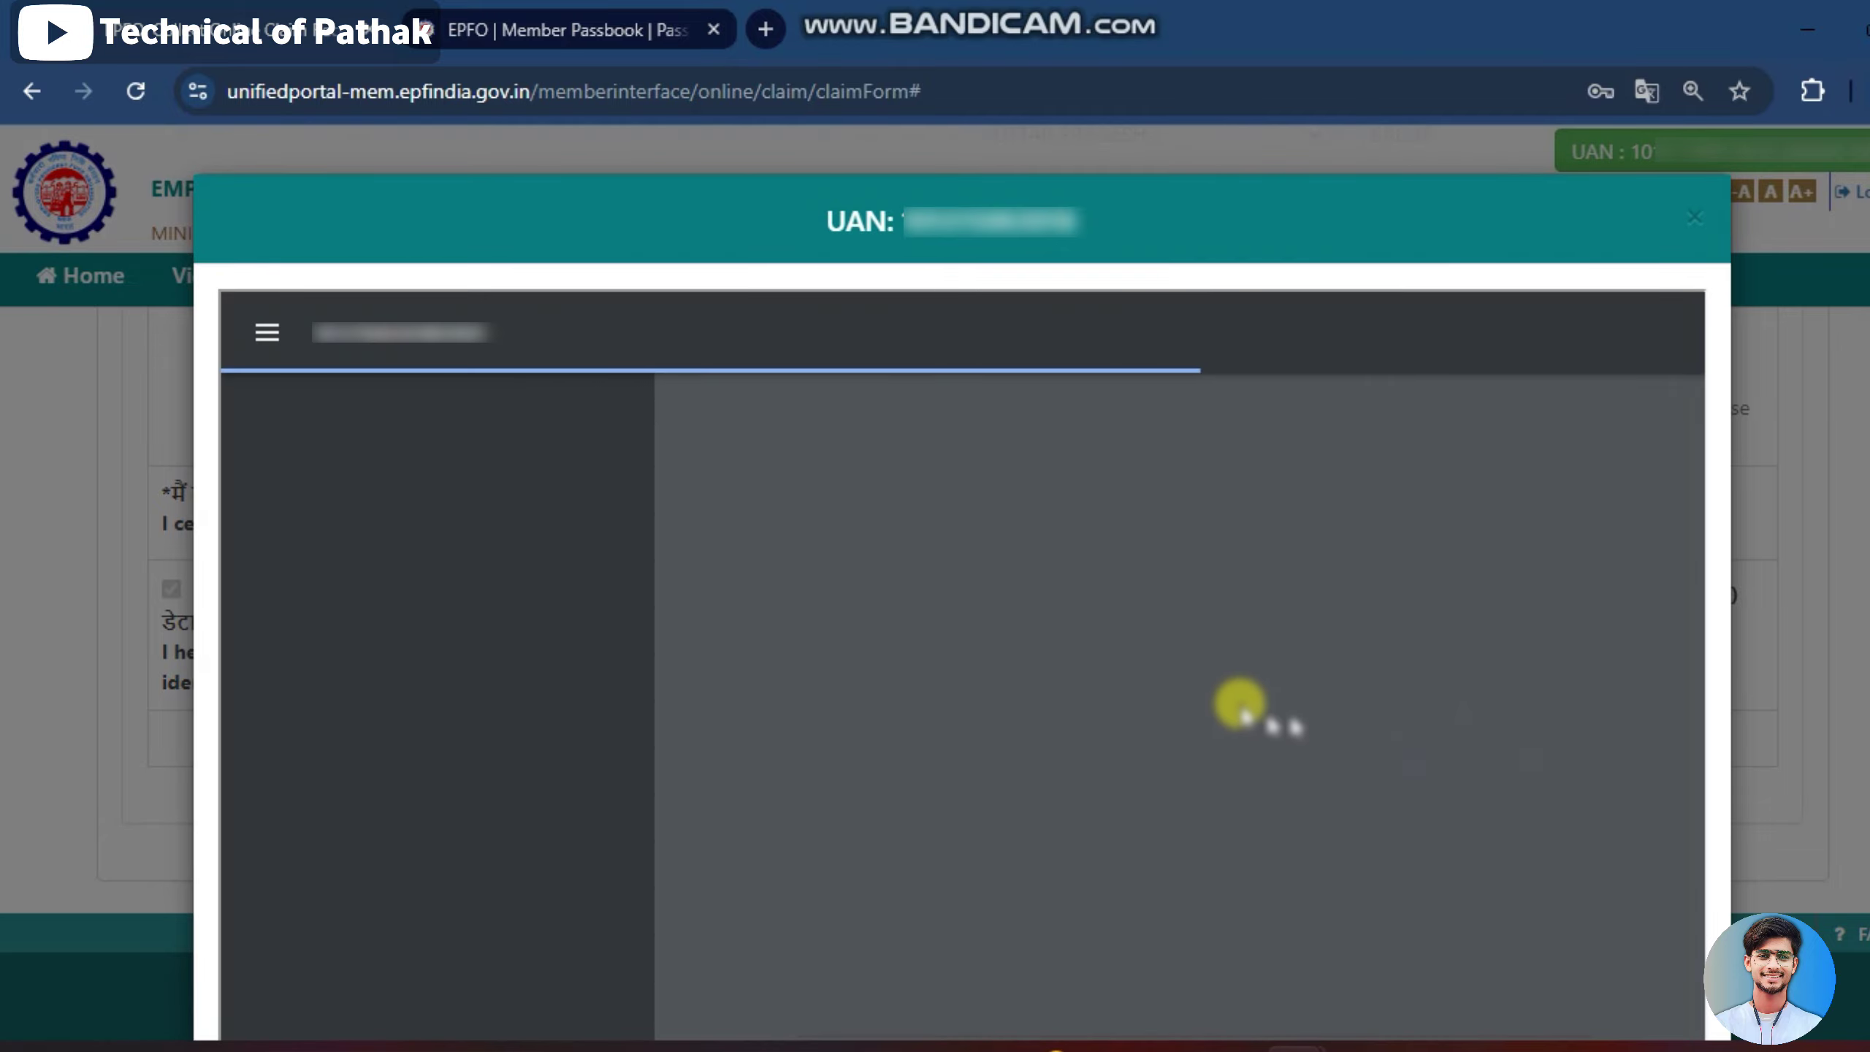
{"action": "scroll", "coordinate": [1226, 711], "scroll_direction": "down", "scroll_amount": 15}
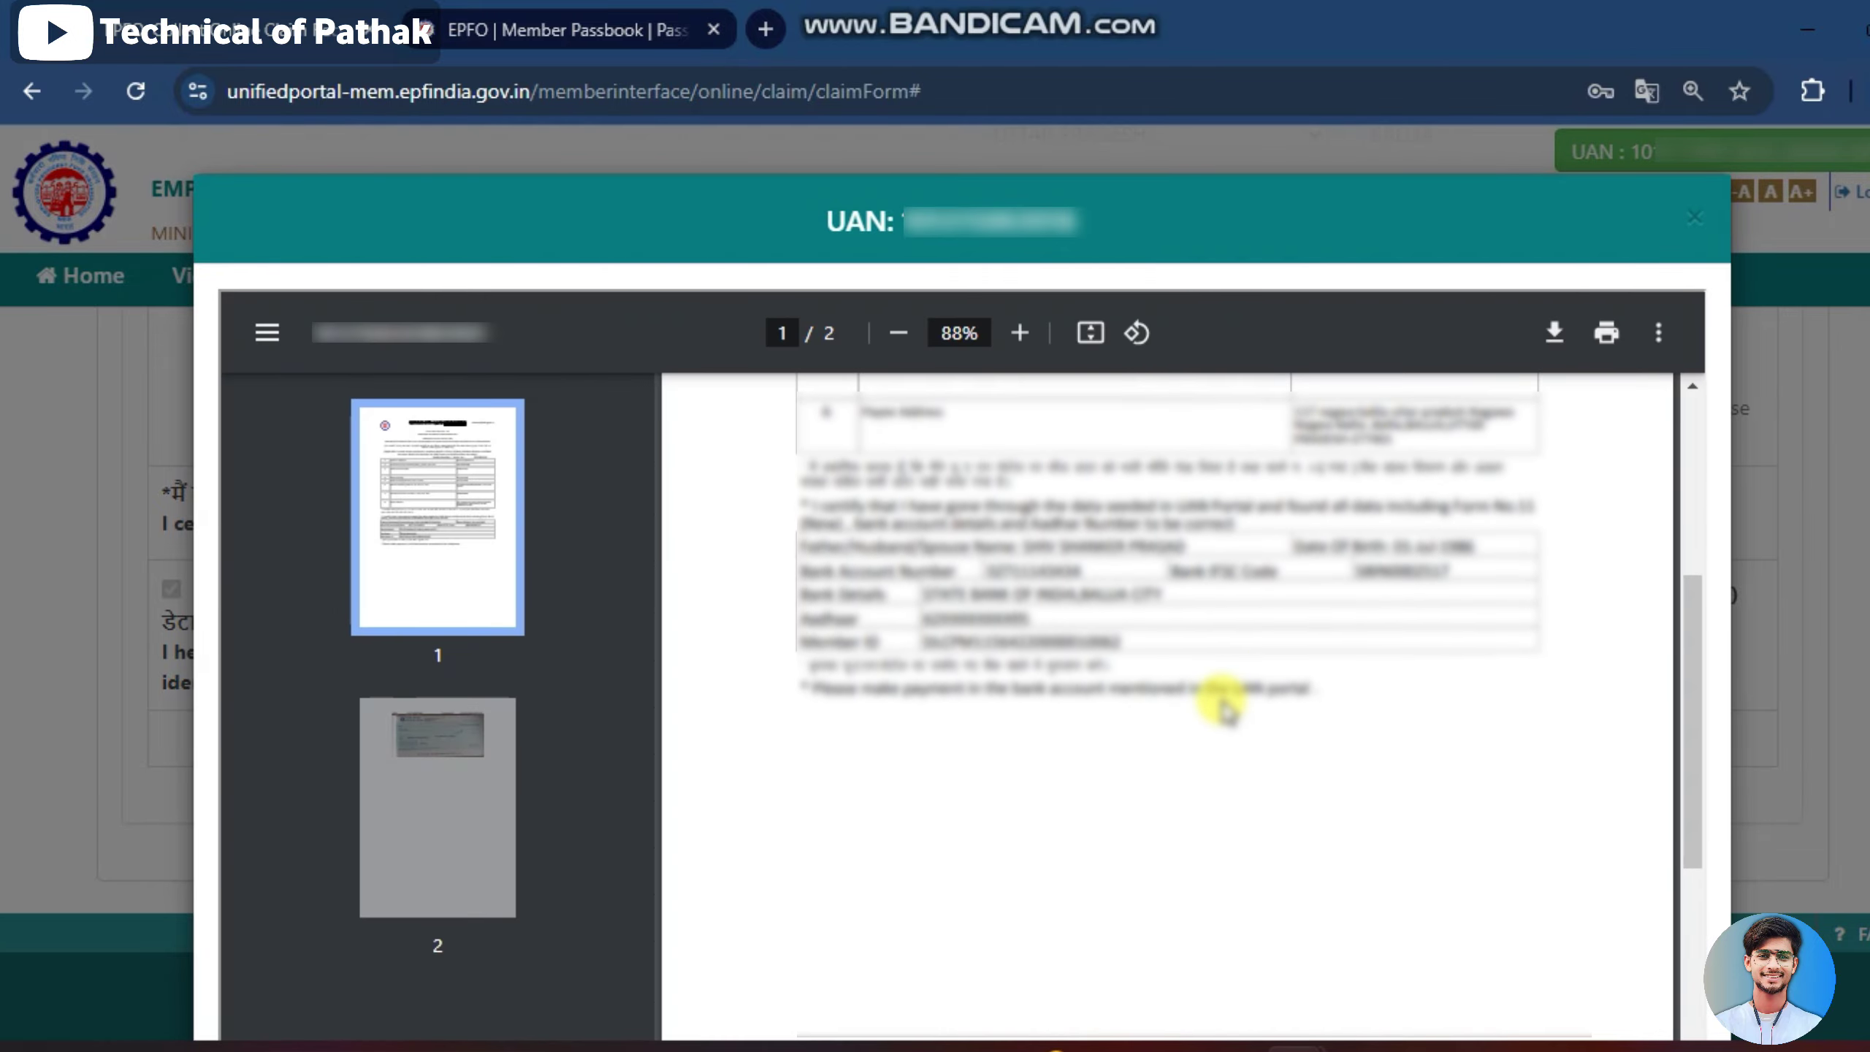
{"action": "scroll", "coordinate": [1226, 710], "scroll_direction": "down", "scroll_amount": 2}
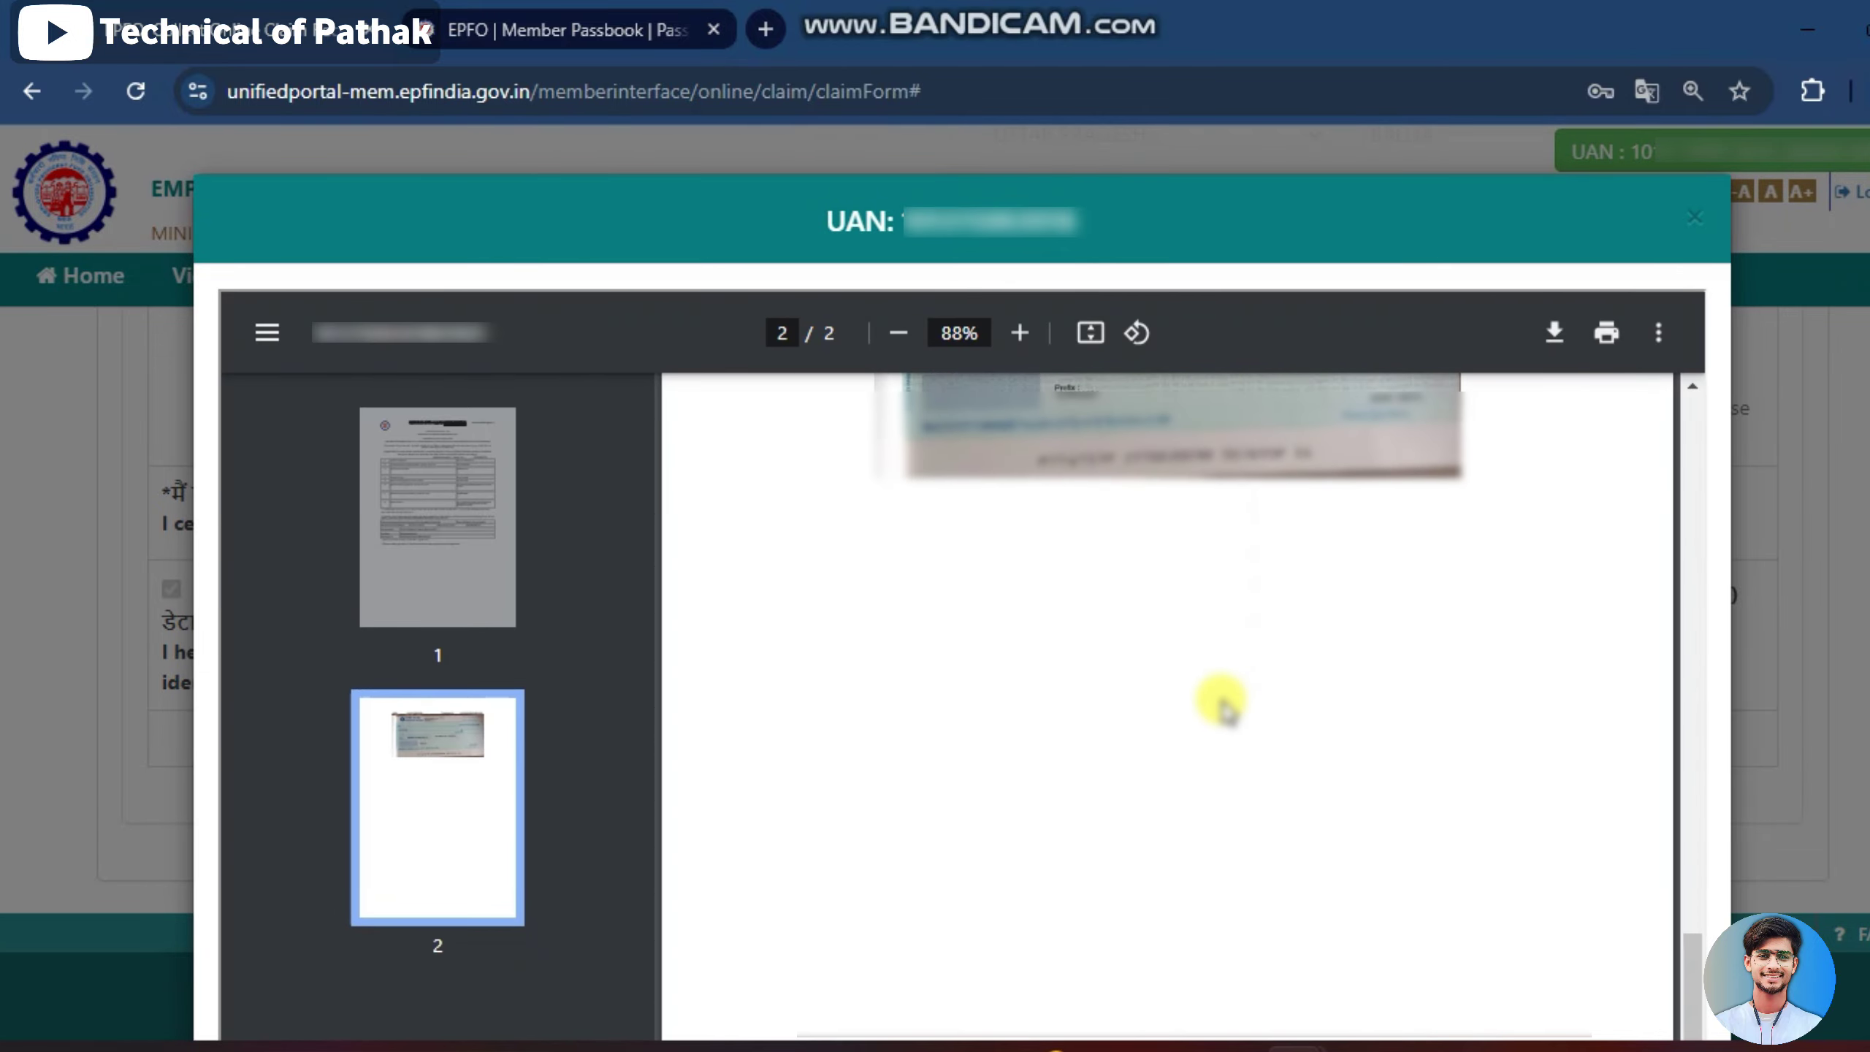
{"action": "scroll", "coordinate": [1225, 711], "scroll_direction": "up", "scroll_amount": 2}
{"action": "scroll", "coordinate": [1226, 711], "scroll_direction": "down", "scroll_amount": 4}
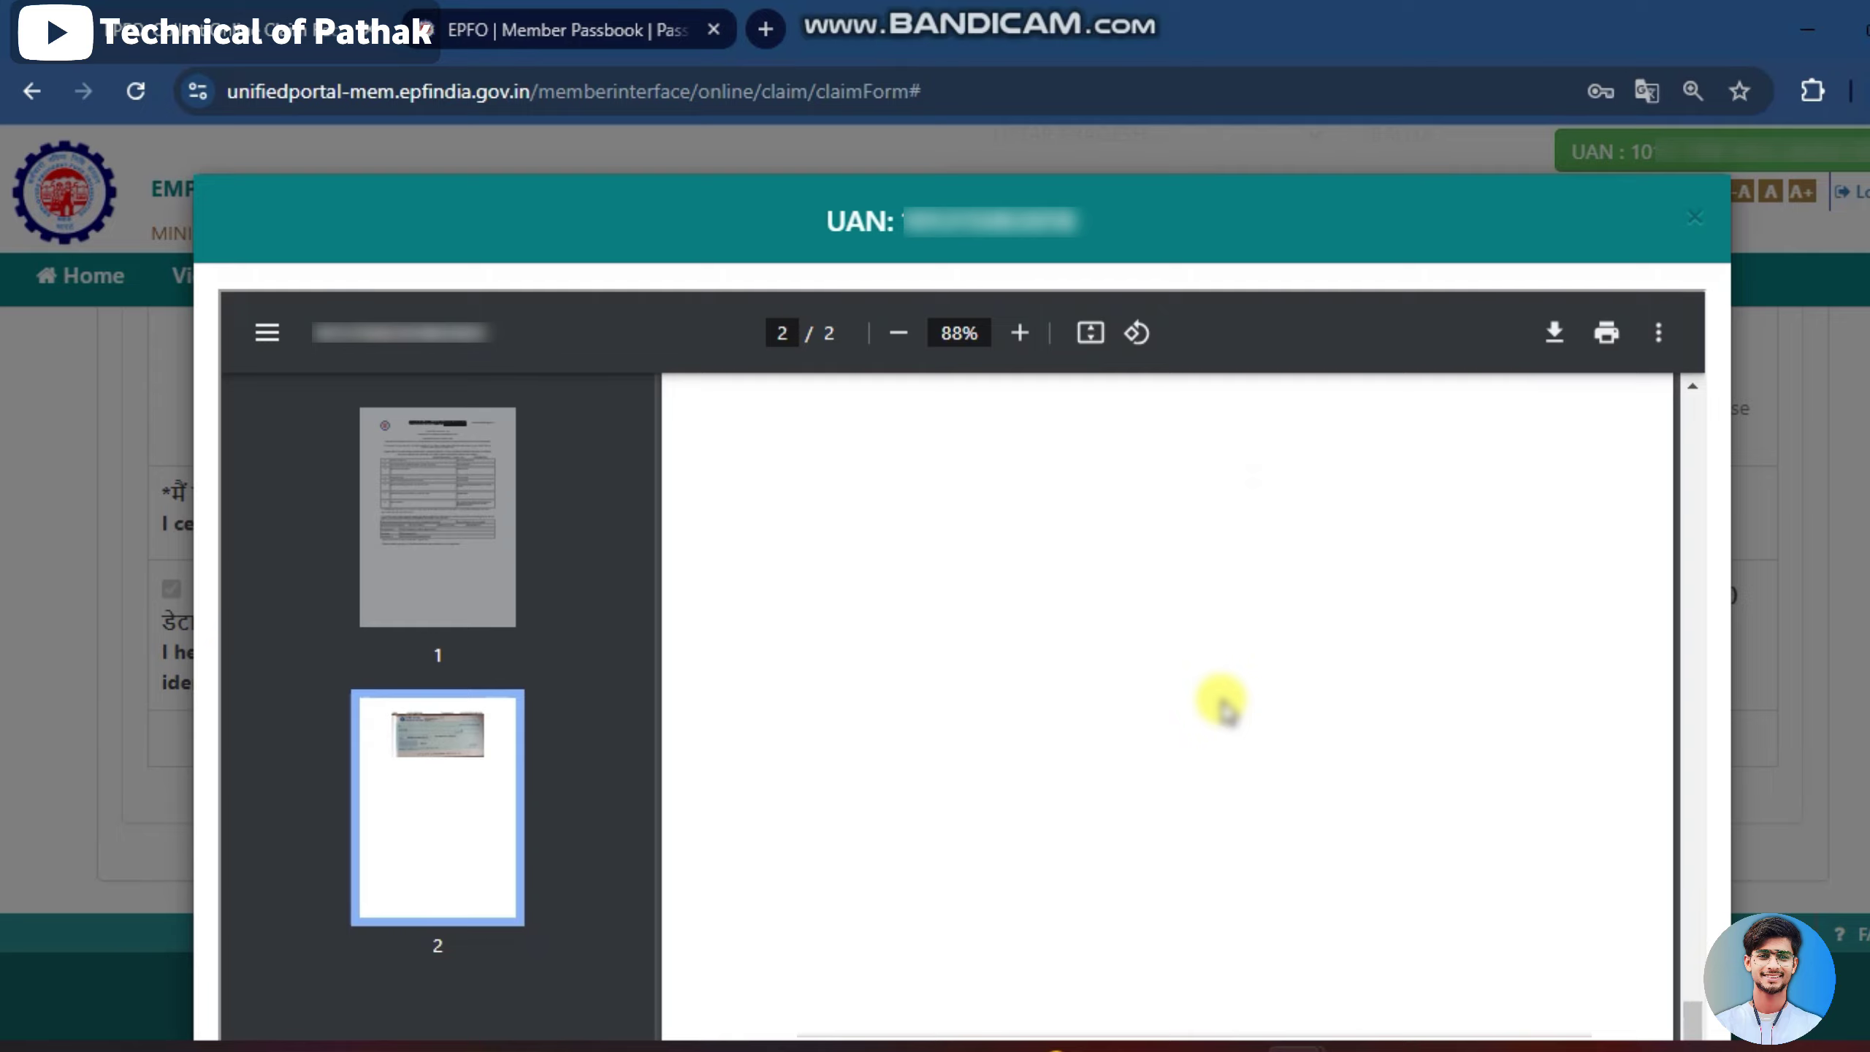
{"action": "scroll", "coordinate": [1225, 704], "scroll_direction": "up", "scroll_amount": 5}
{"action": "scroll", "coordinate": [1221, 704], "scroll_direction": "up", "scroll_amount": 15}
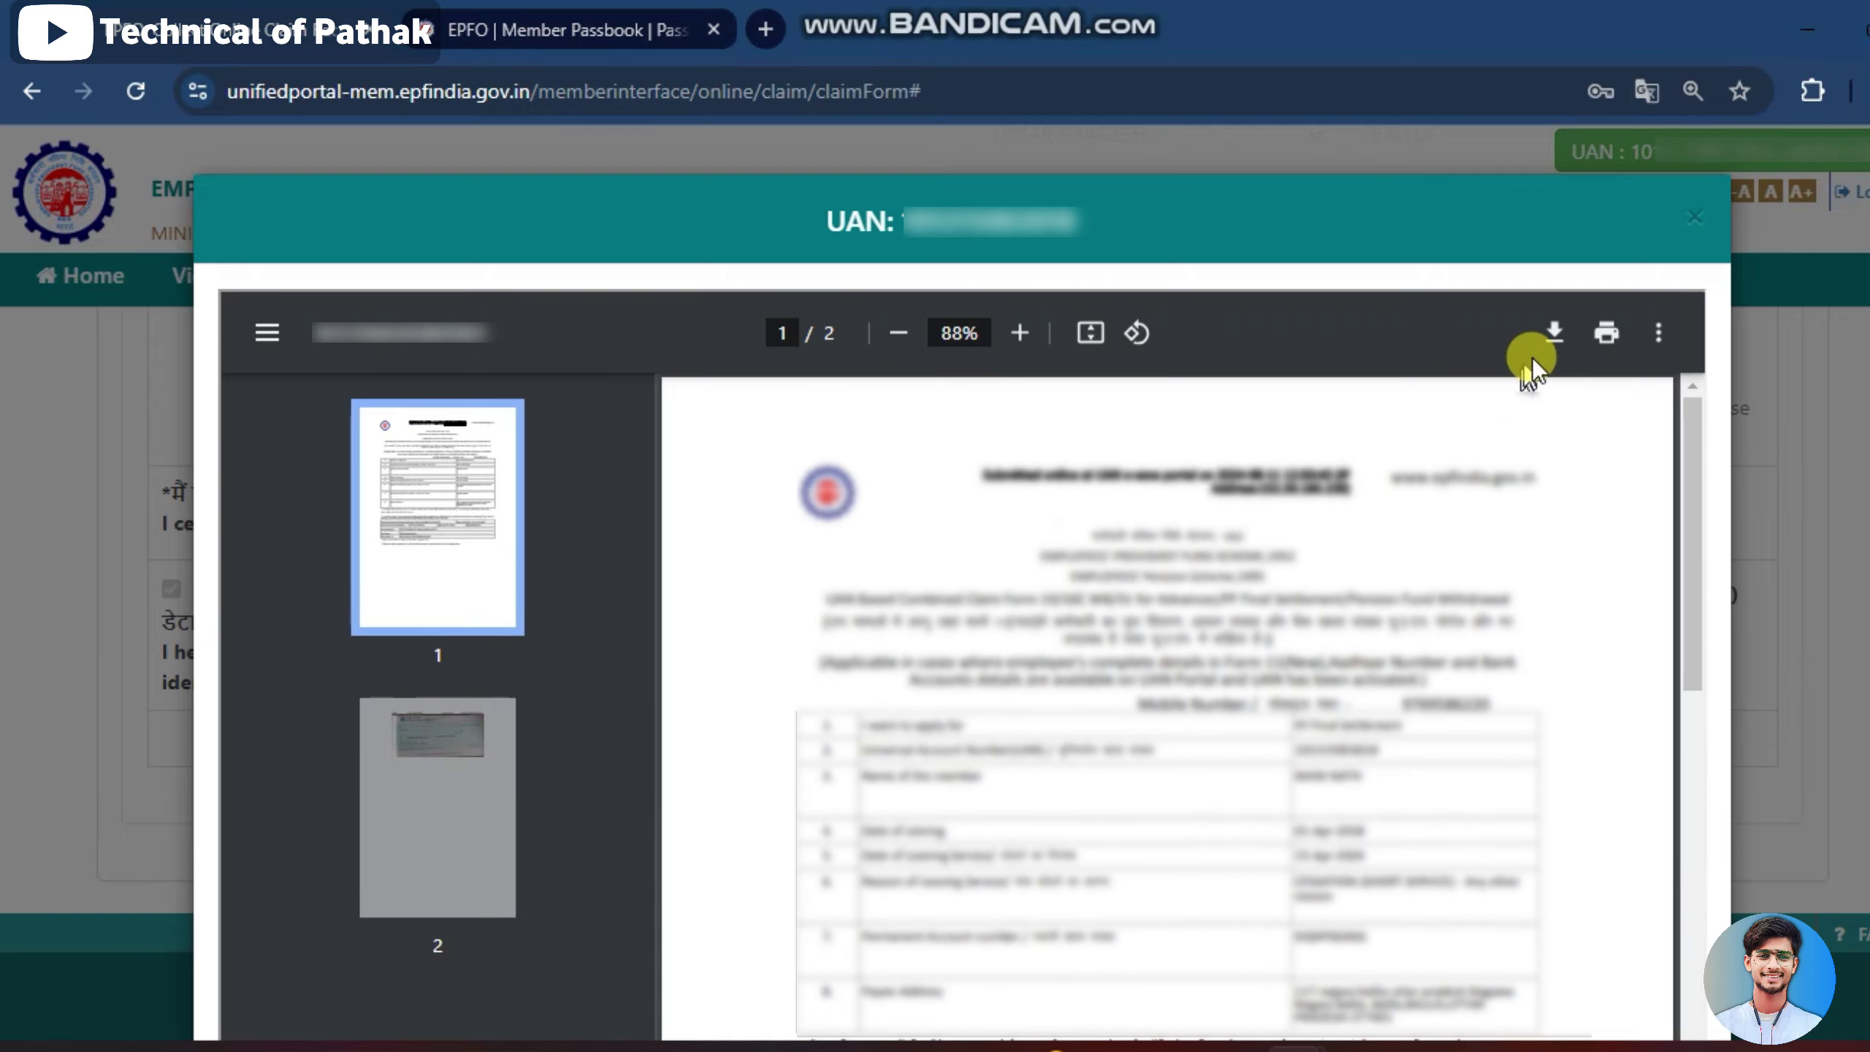
- Download the submitted claim PDF to the Desktop and close its preview
{"action": "left_click", "coordinate": [1545, 342]}
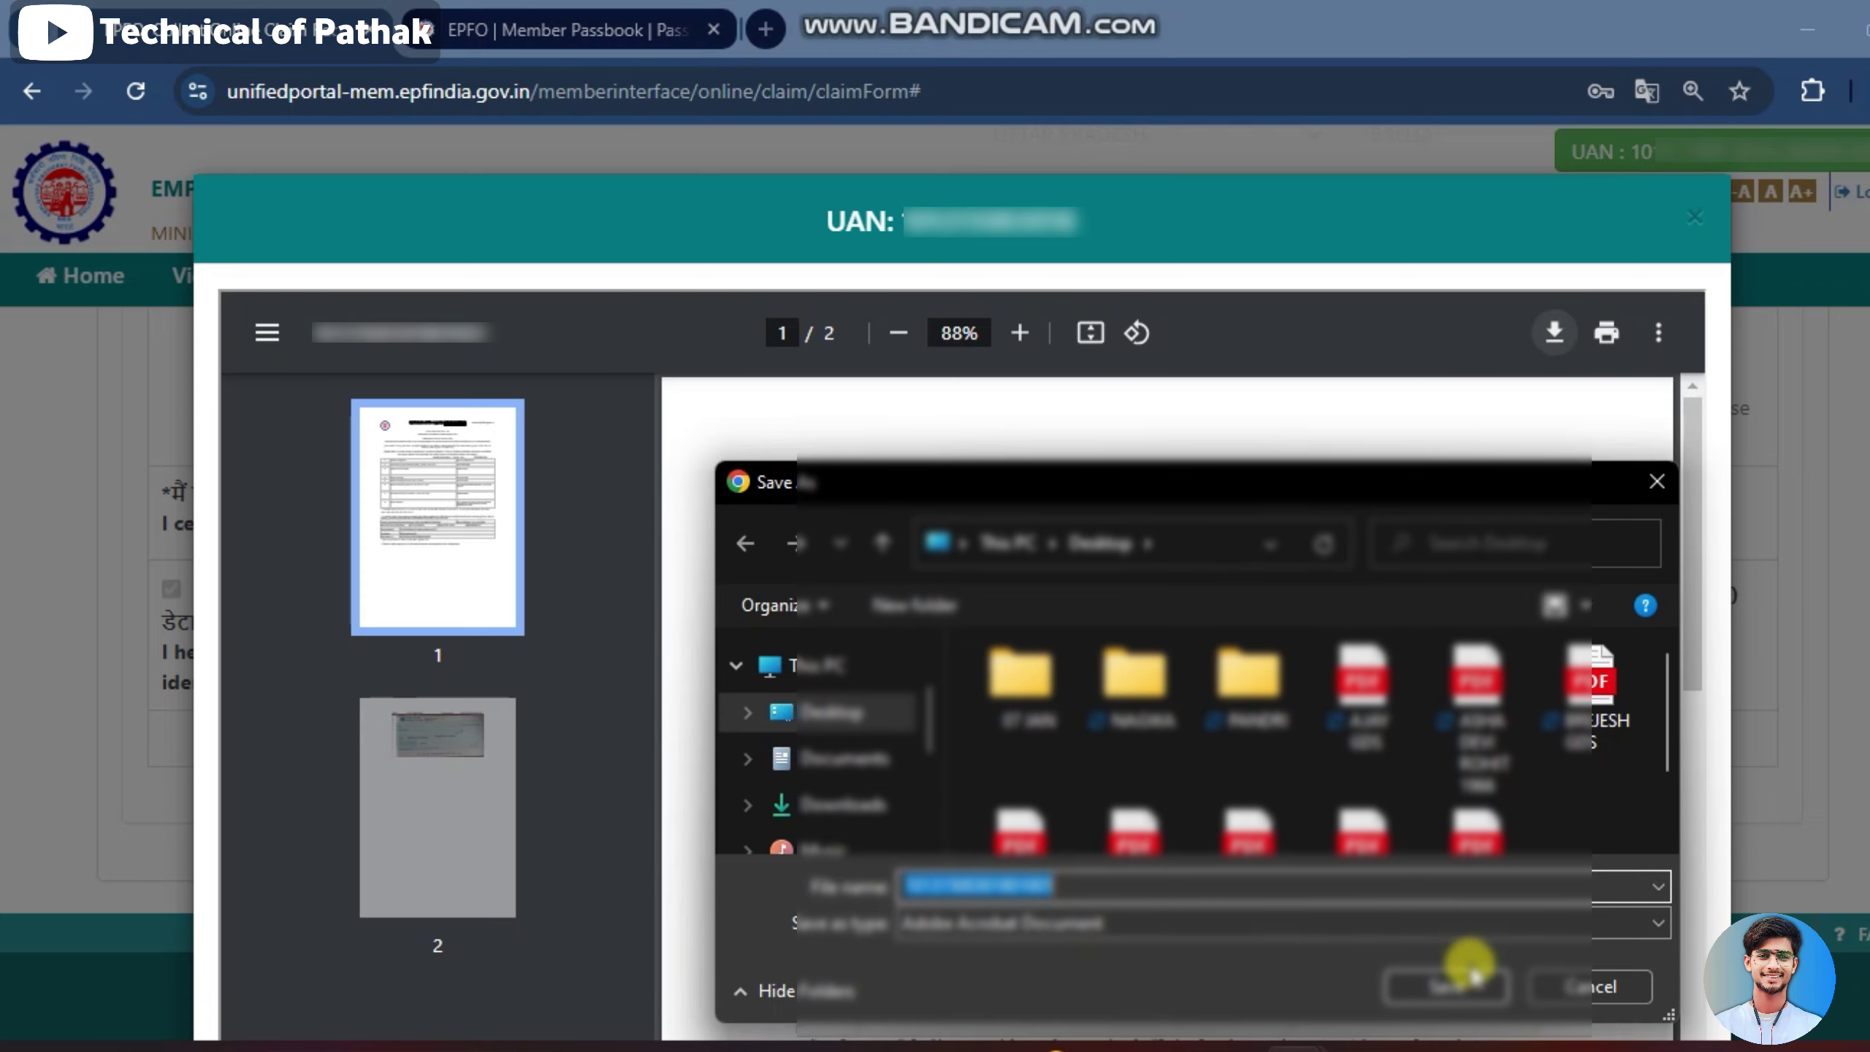
{"action": "left_click", "coordinate": [1447, 985]}
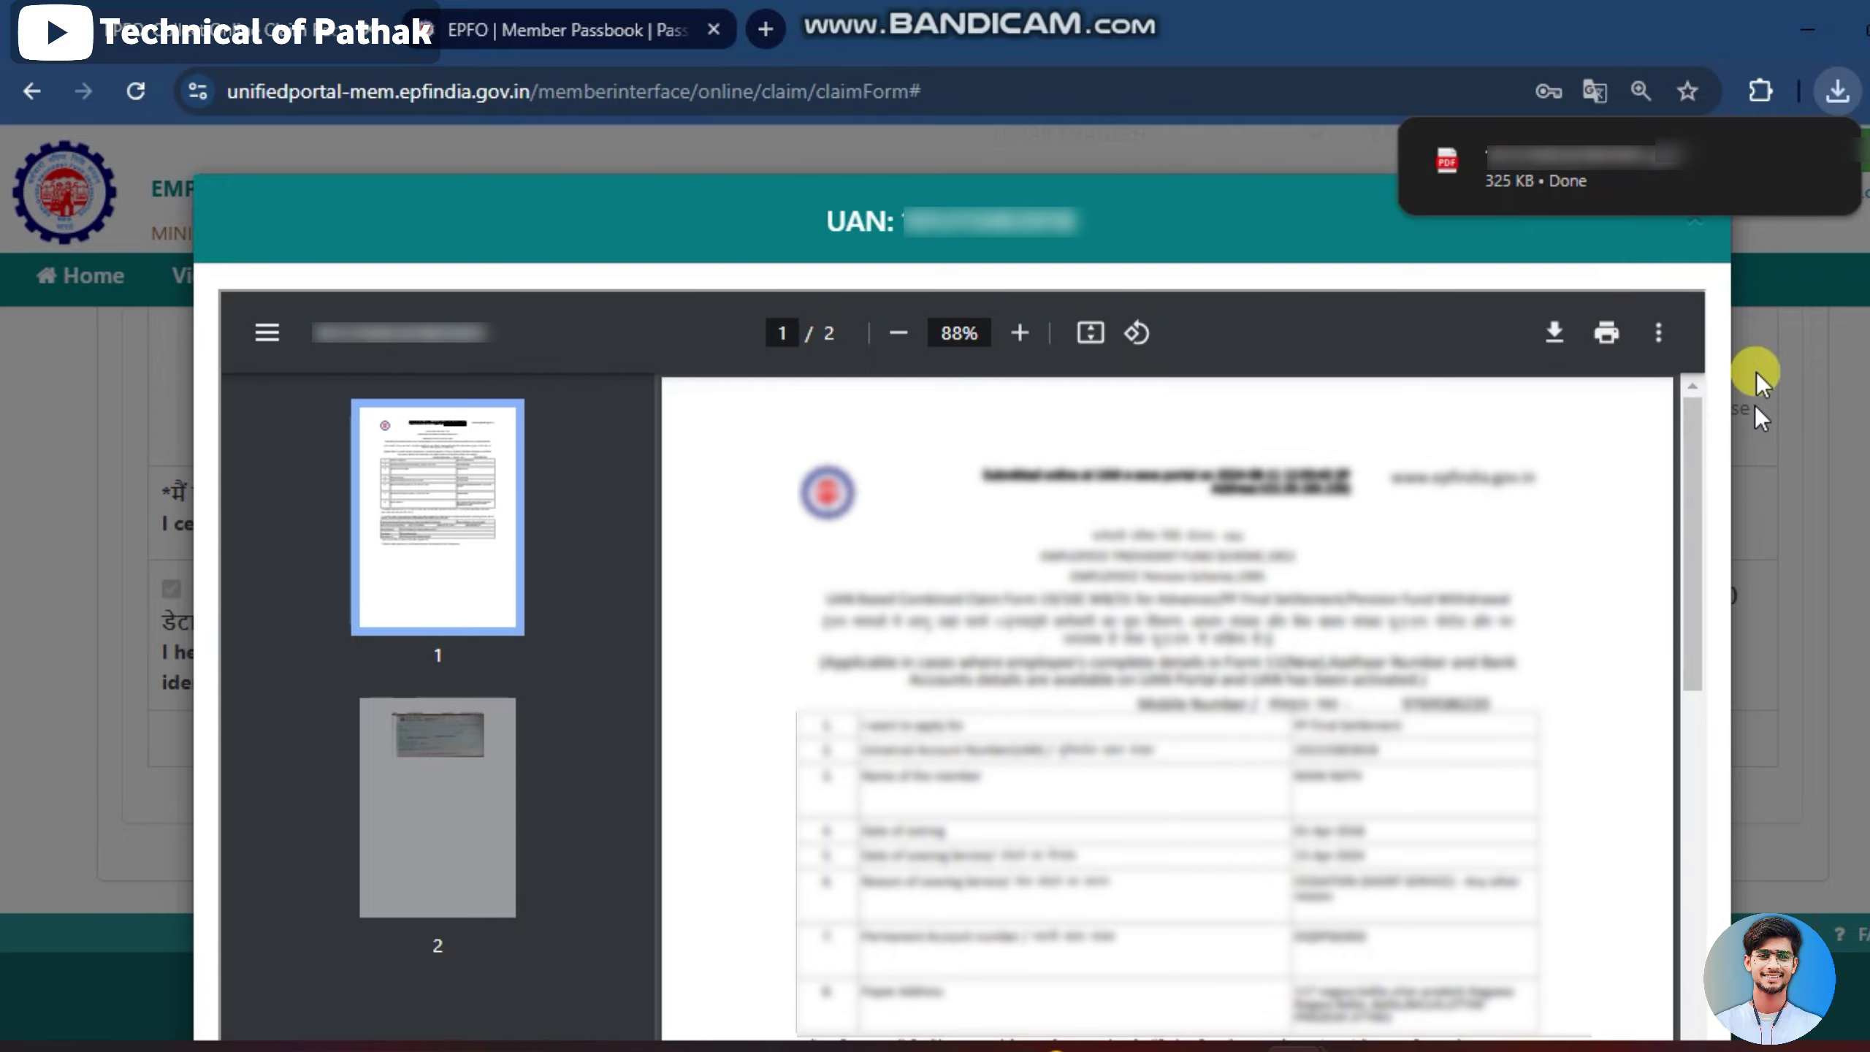
{"action": "left_click", "coordinate": [1692, 232]}
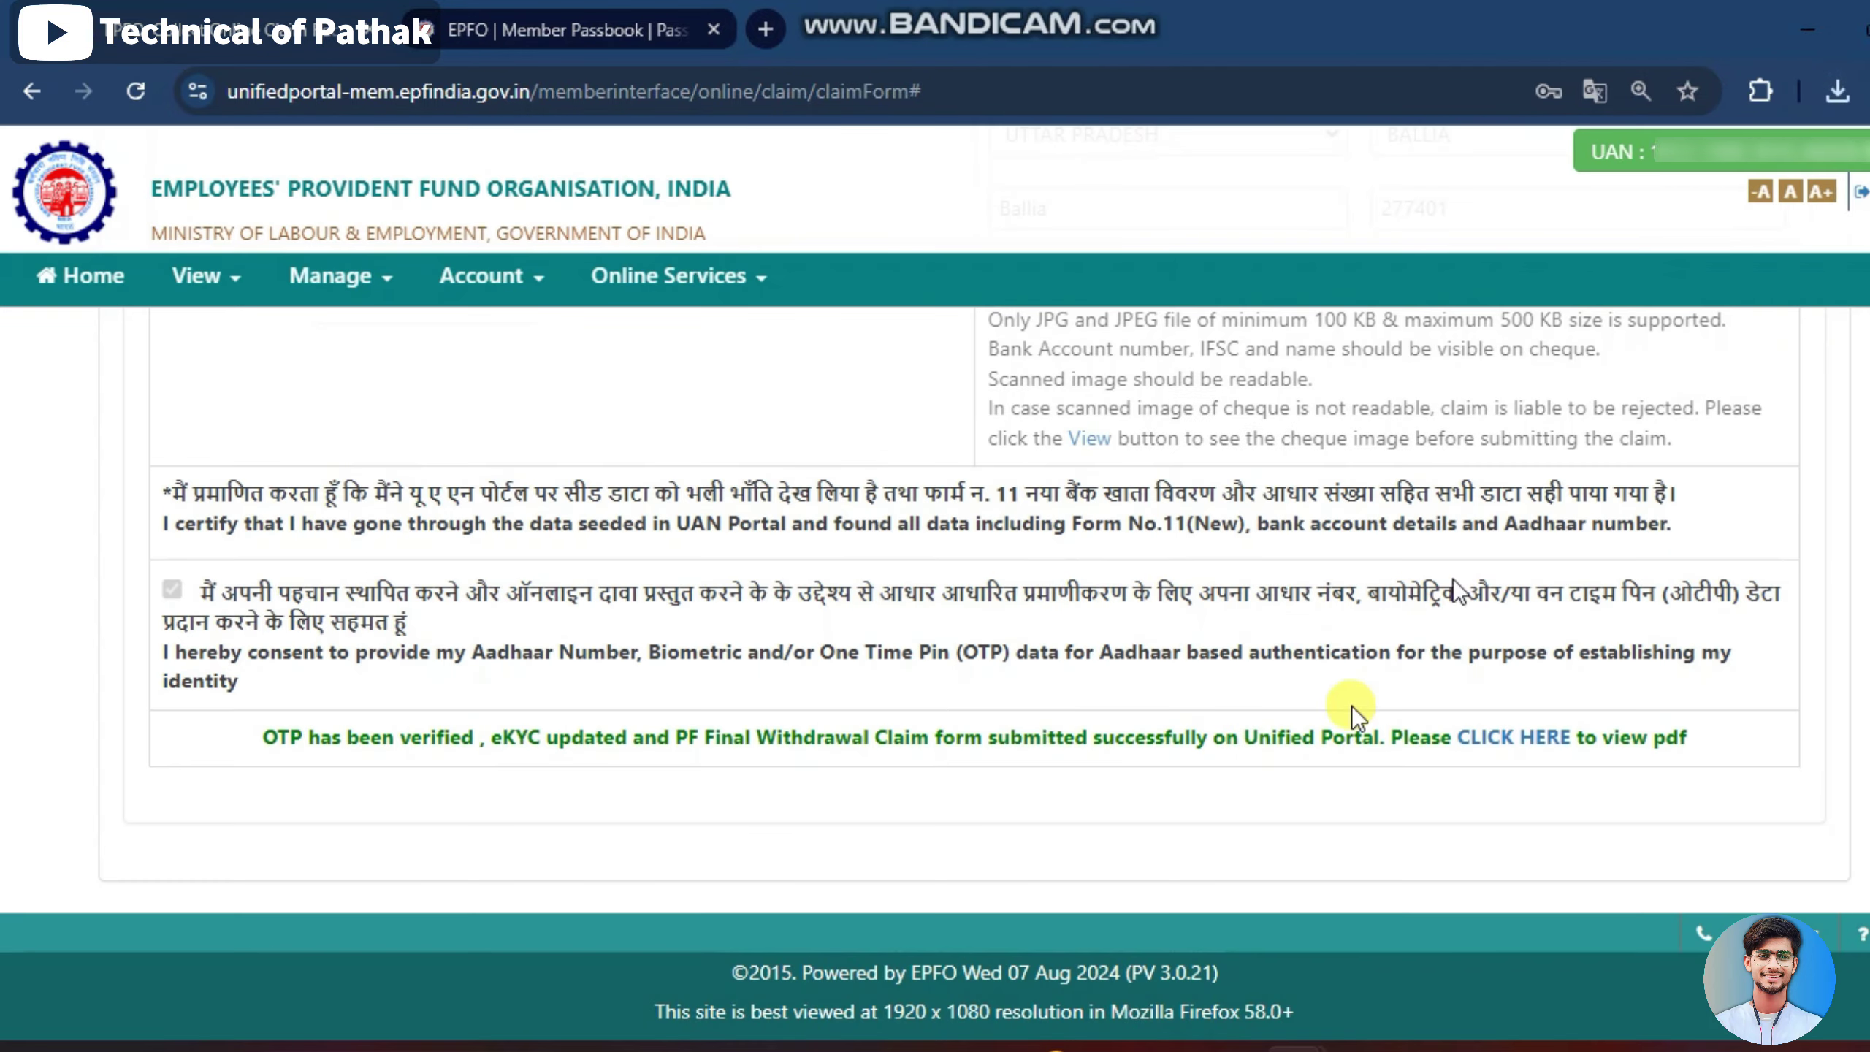
- Open the Track Claim Status page for the member's online claims
{"action": "scroll", "coordinate": [1345, 708], "scroll_direction": "up", "scroll_amount": 8}
{"action": "scroll", "coordinate": [1345, 709], "scroll_direction": "up", "scroll_amount": 7}
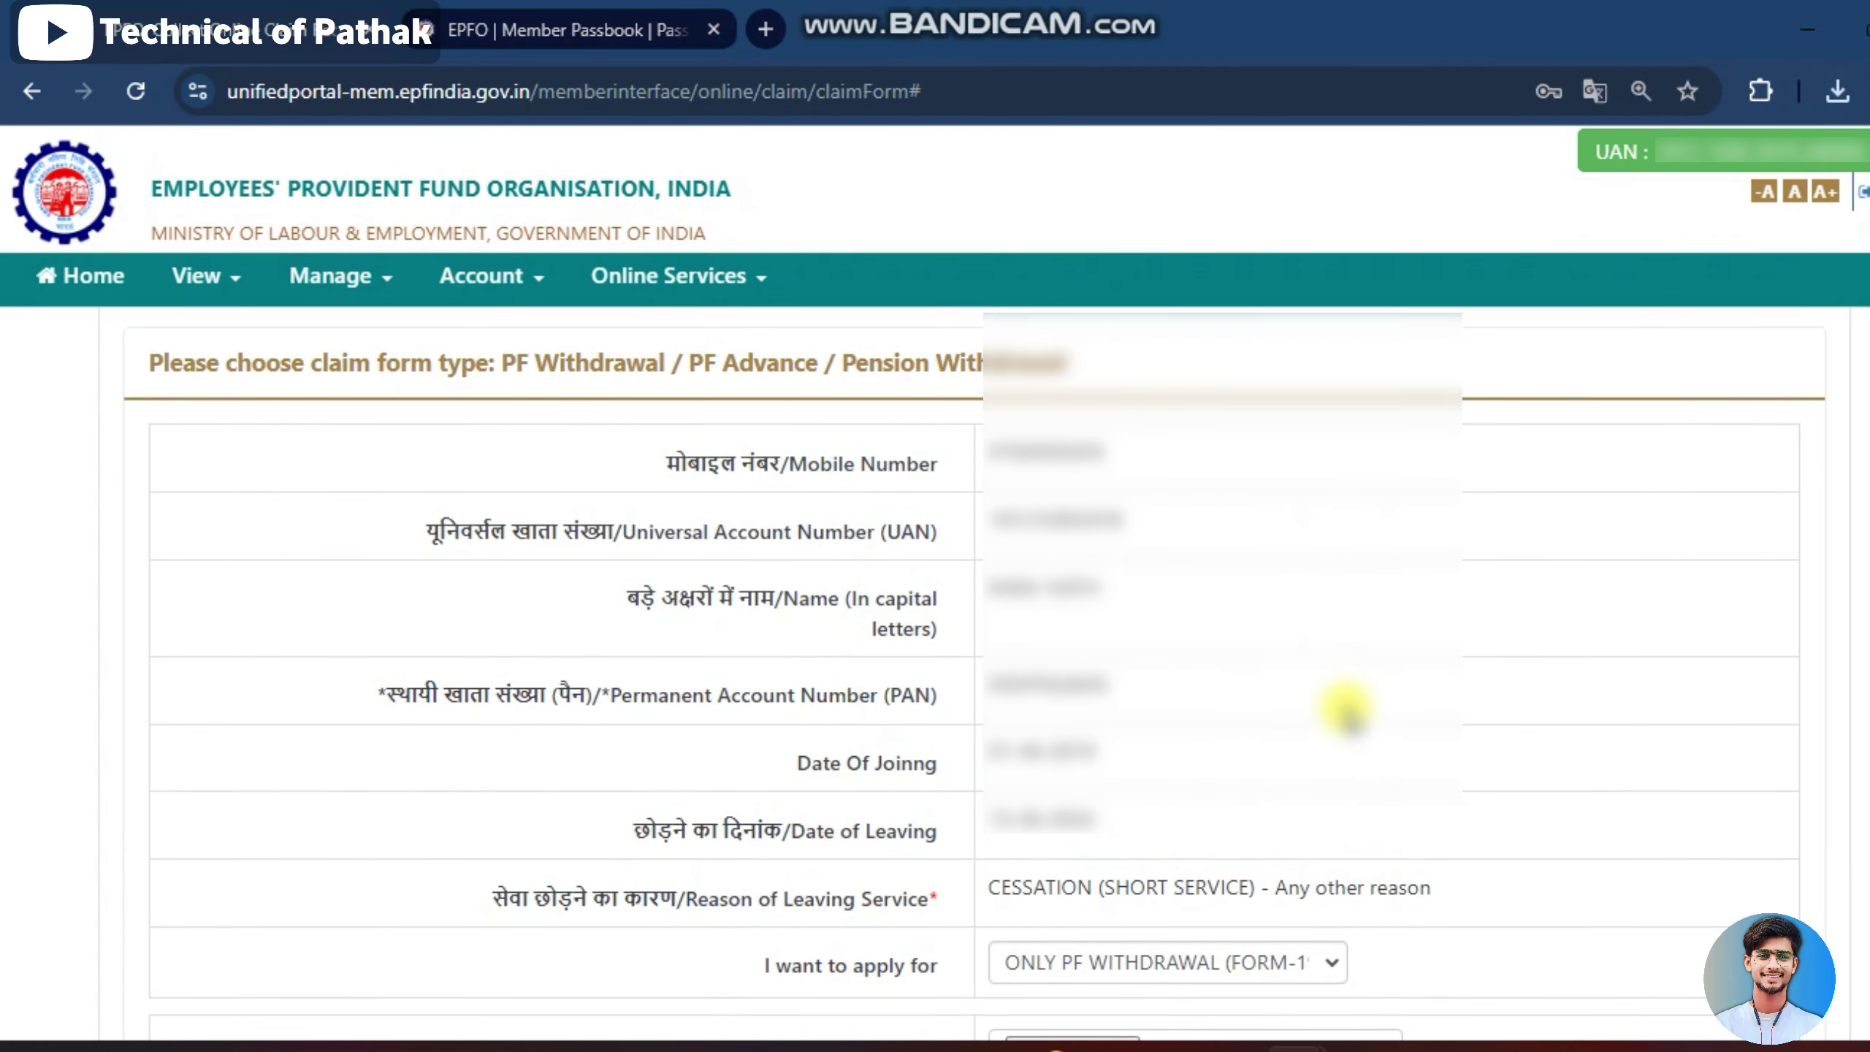
{"action": "left_click", "coordinate": [731, 279]}
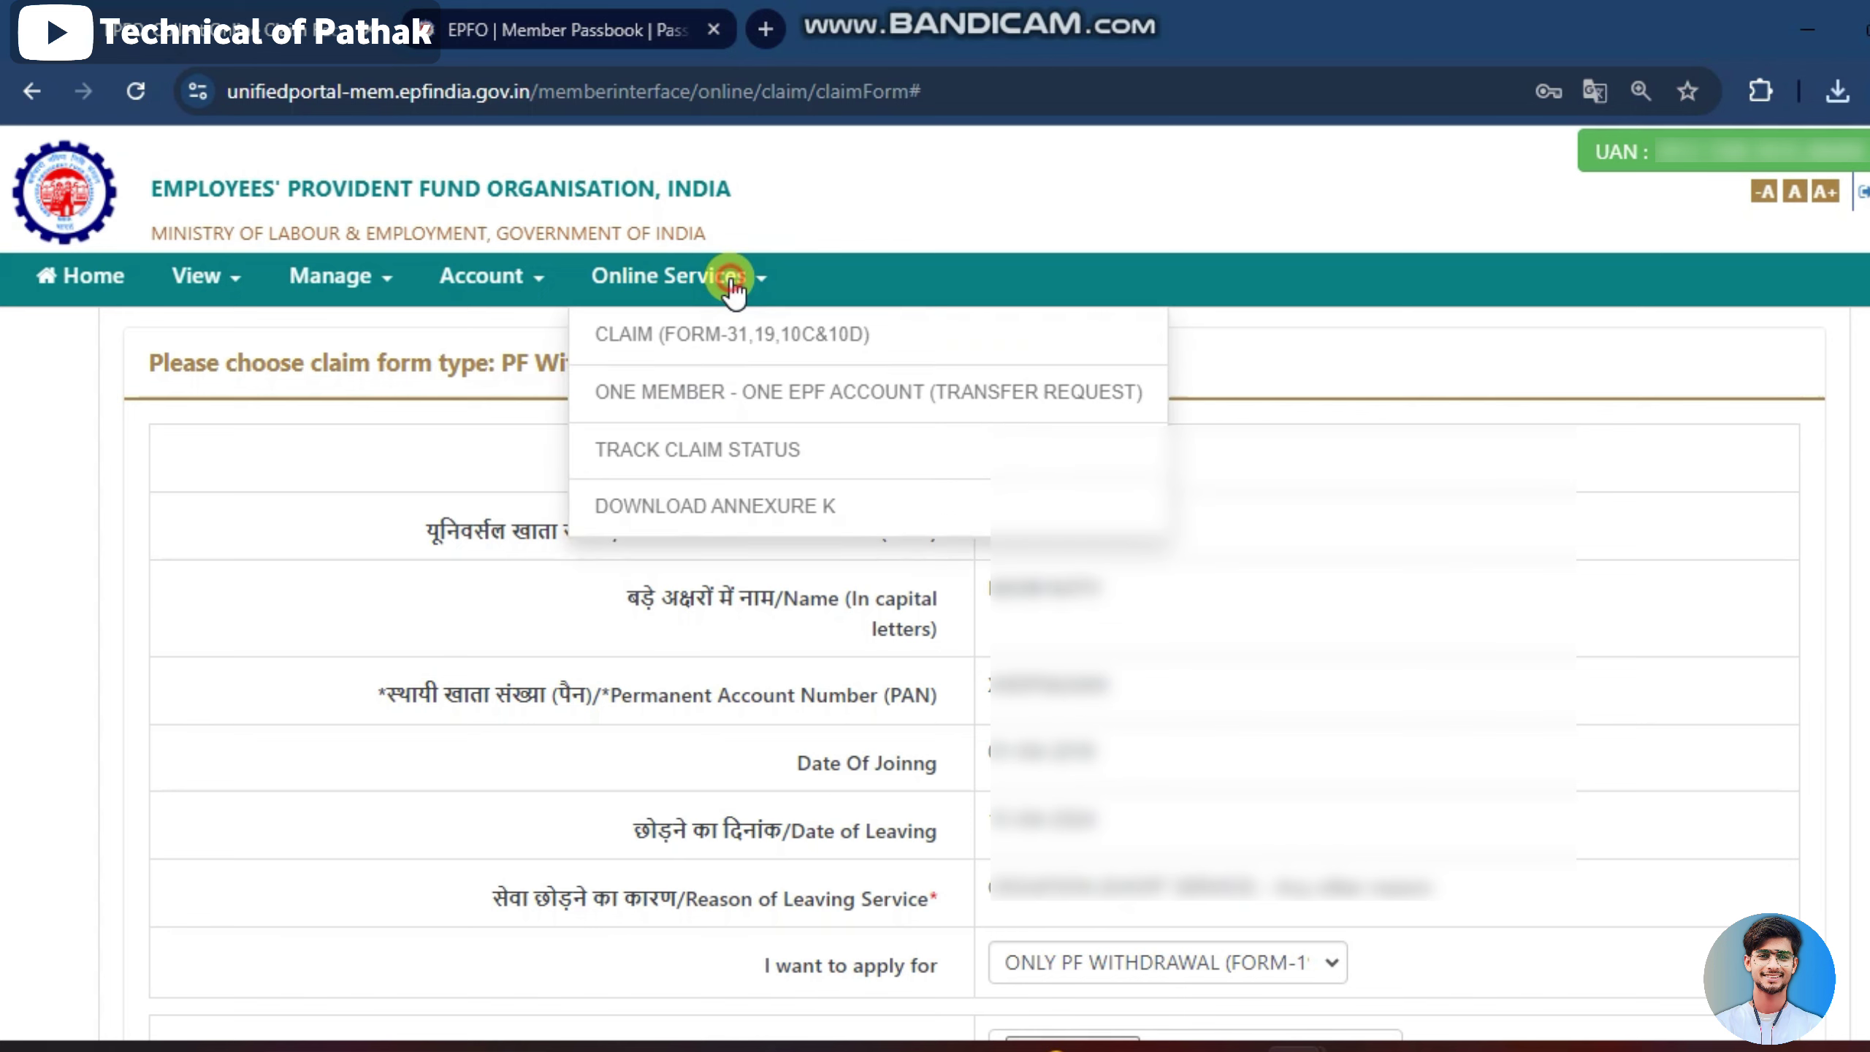
{"action": "left_click", "coordinate": [612, 449]}
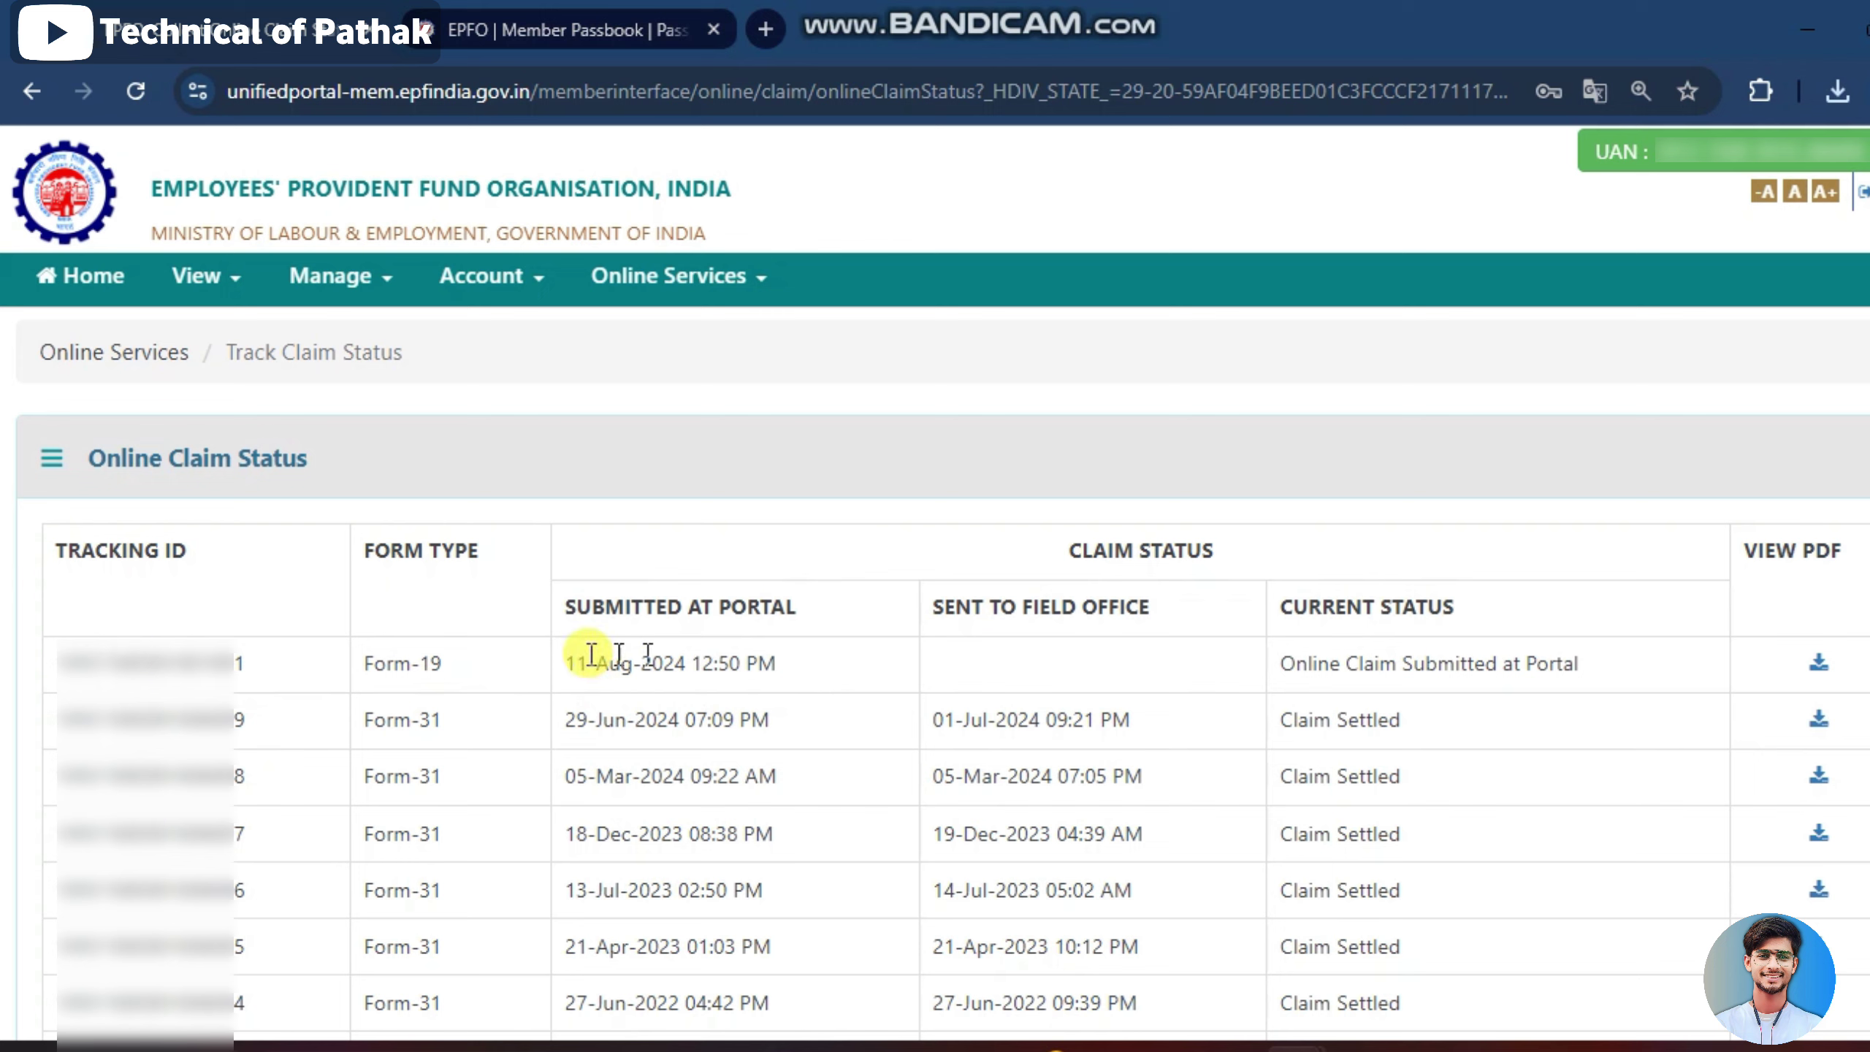
- Examine the new Form-19 claim's submission date and current status, and look through the earlier claims listed
{"action": "left_click_drag", "start_coordinate": [561, 664], "coordinate": [799, 684]}
{"action": "left_click", "coordinate": [839, 676]}
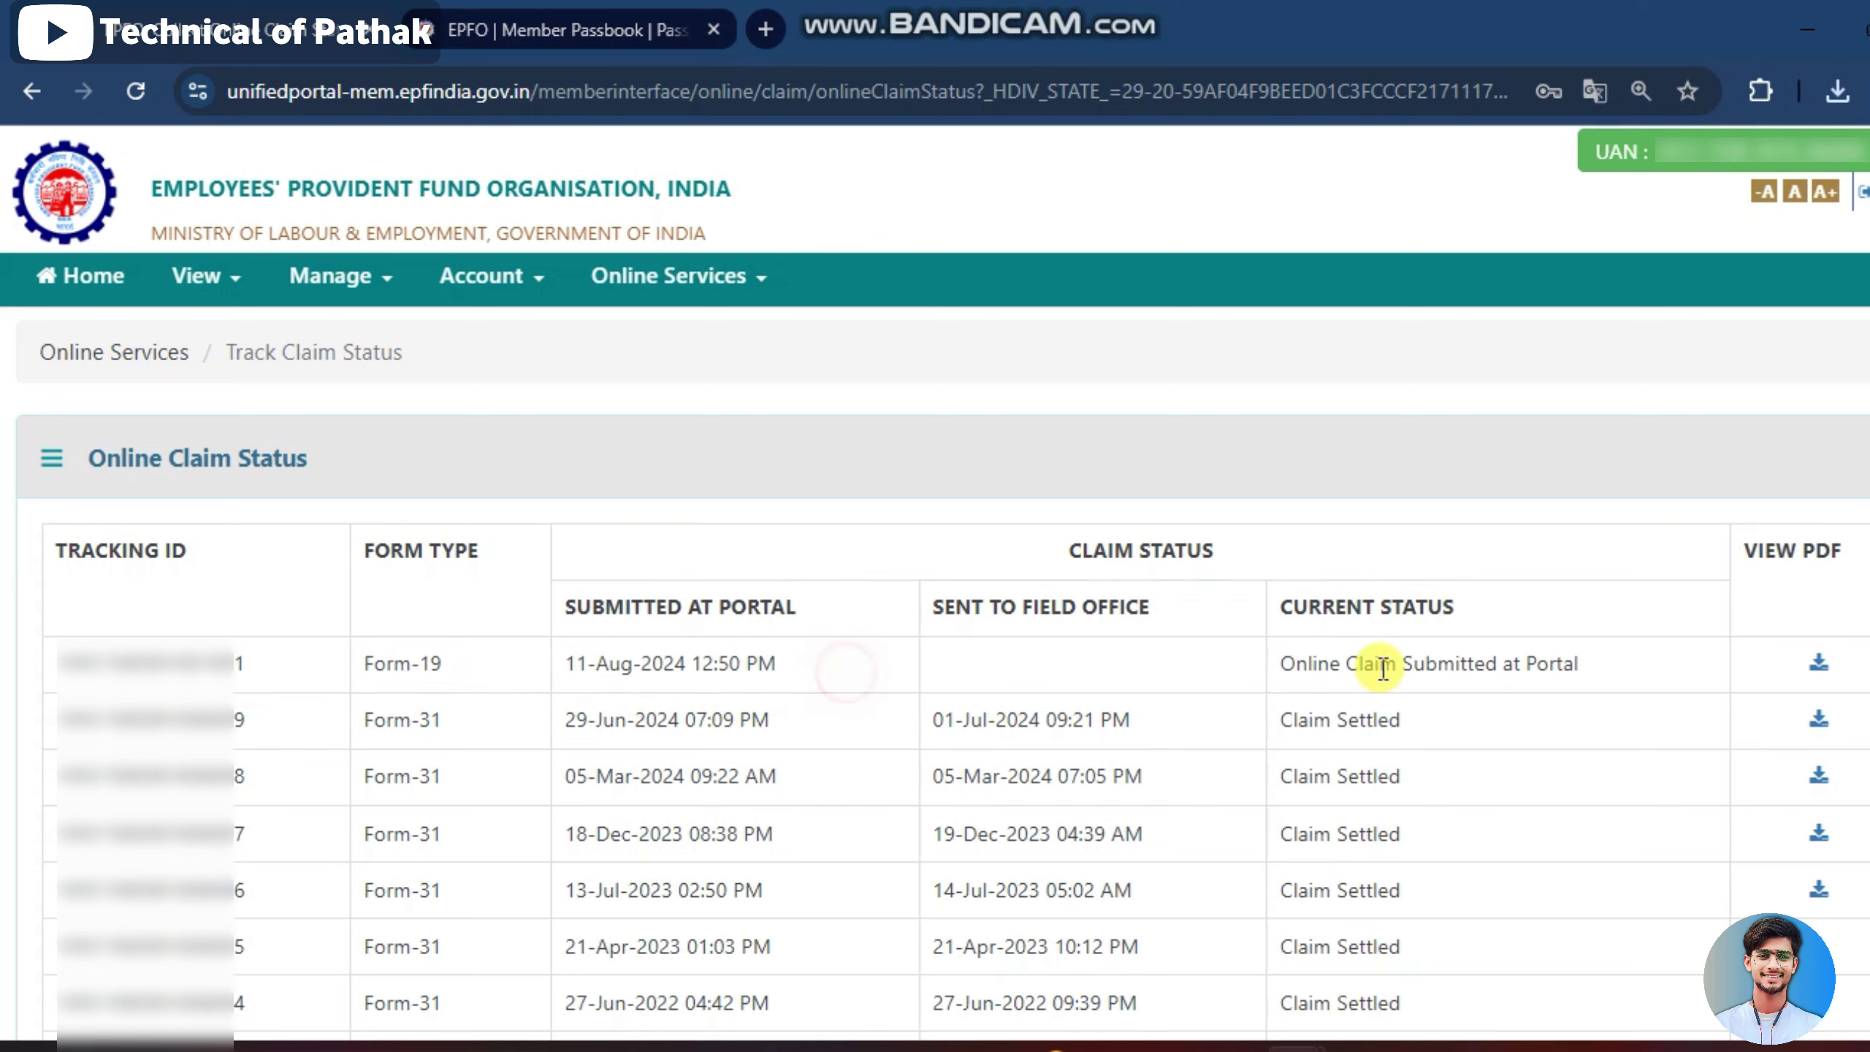
{"action": "left_click_drag", "start_coordinate": [1281, 663], "coordinate": [1575, 663]}
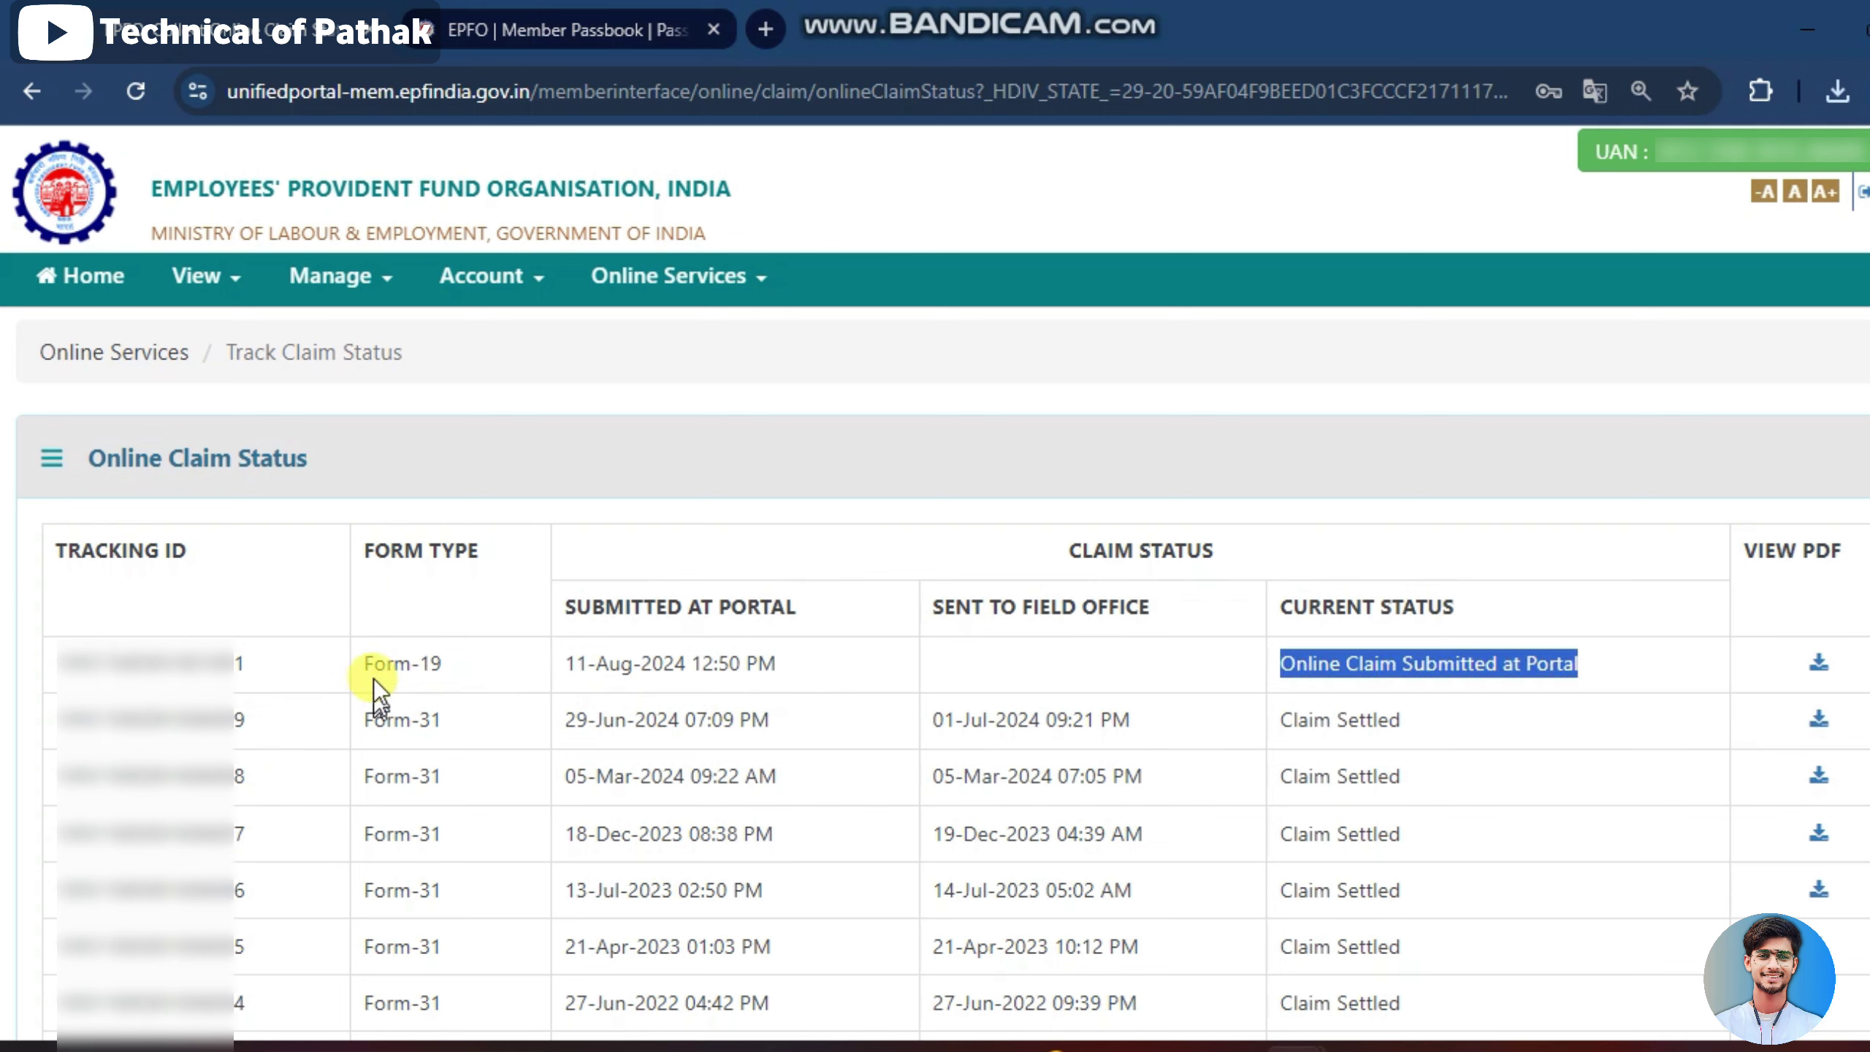
{"action": "left_click_drag", "start_coordinate": [374, 665], "coordinate": [465, 678]}
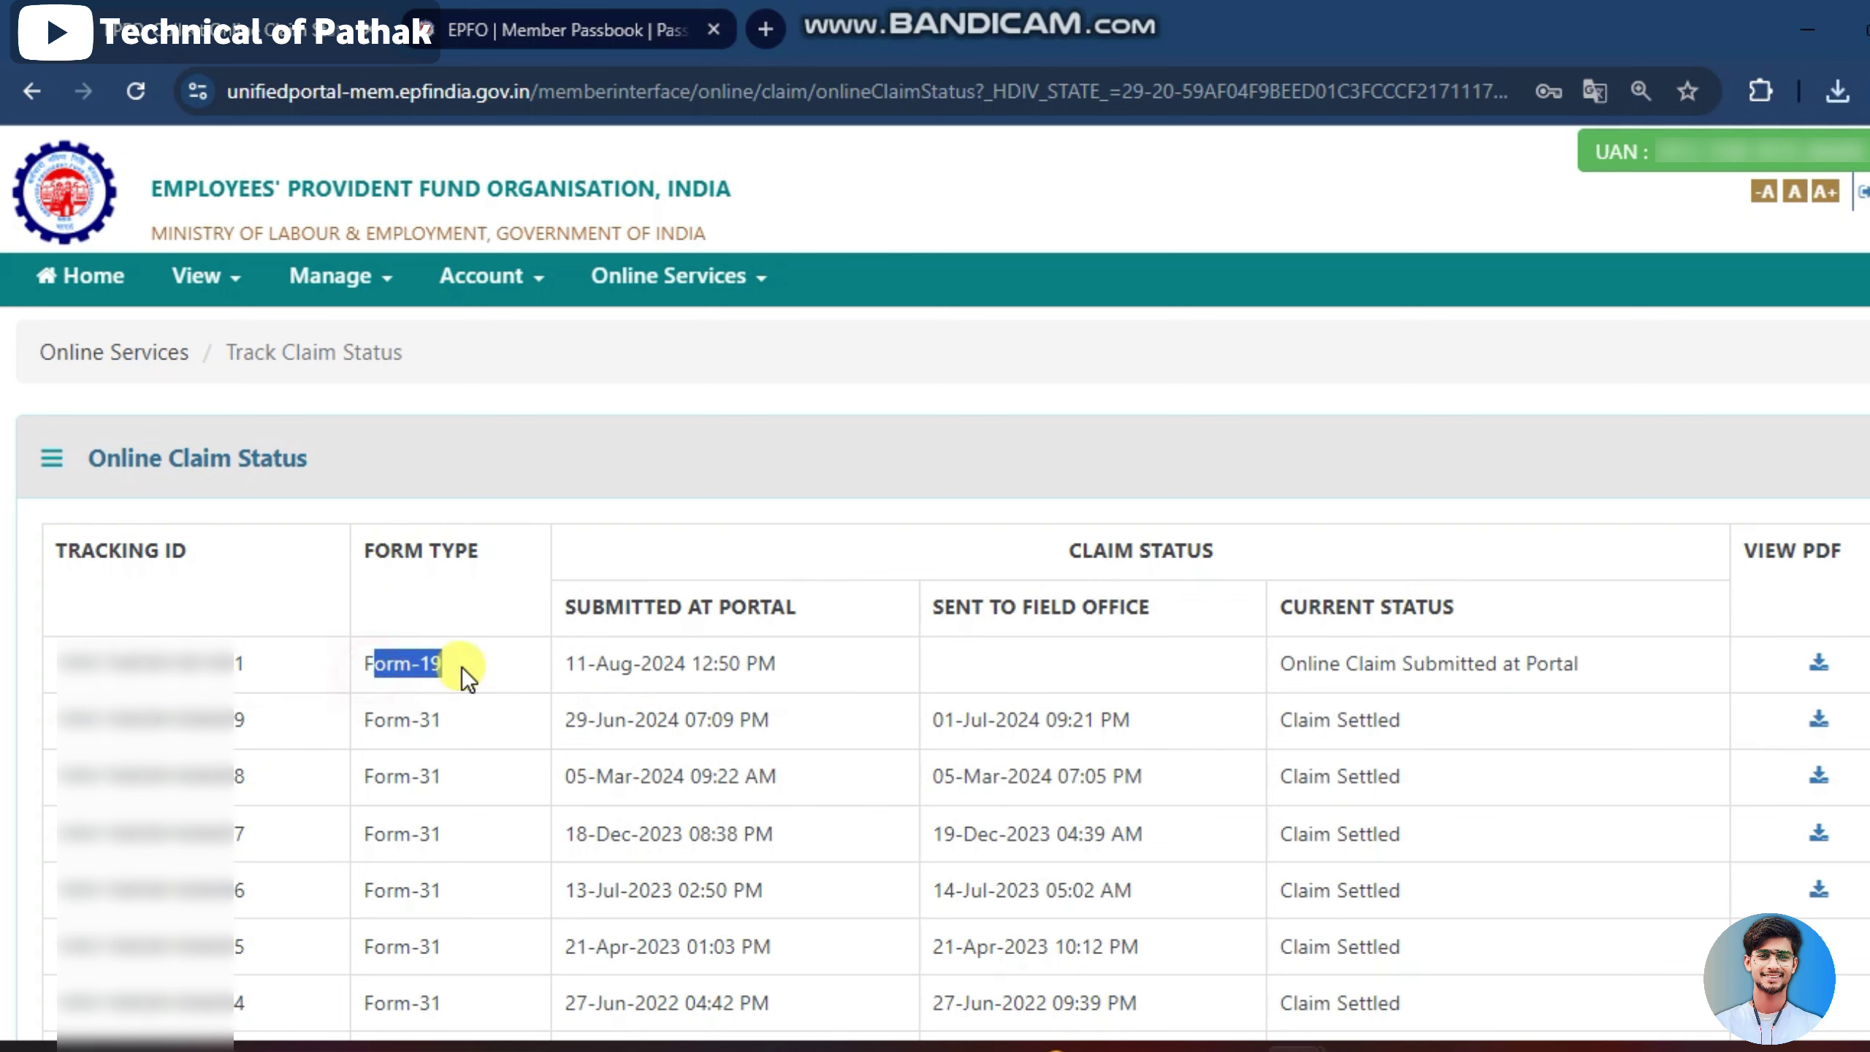
{"action": "left_click", "coordinate": [541, 682]}
{"action": "scroll", "coordinate": [541, 681], "scroll_direction": "down", "scroll_amount": 5}
{"action": "scroll", "coordinate": [540, 681], "scroll_direction": "up", "scroll_amount": 3}
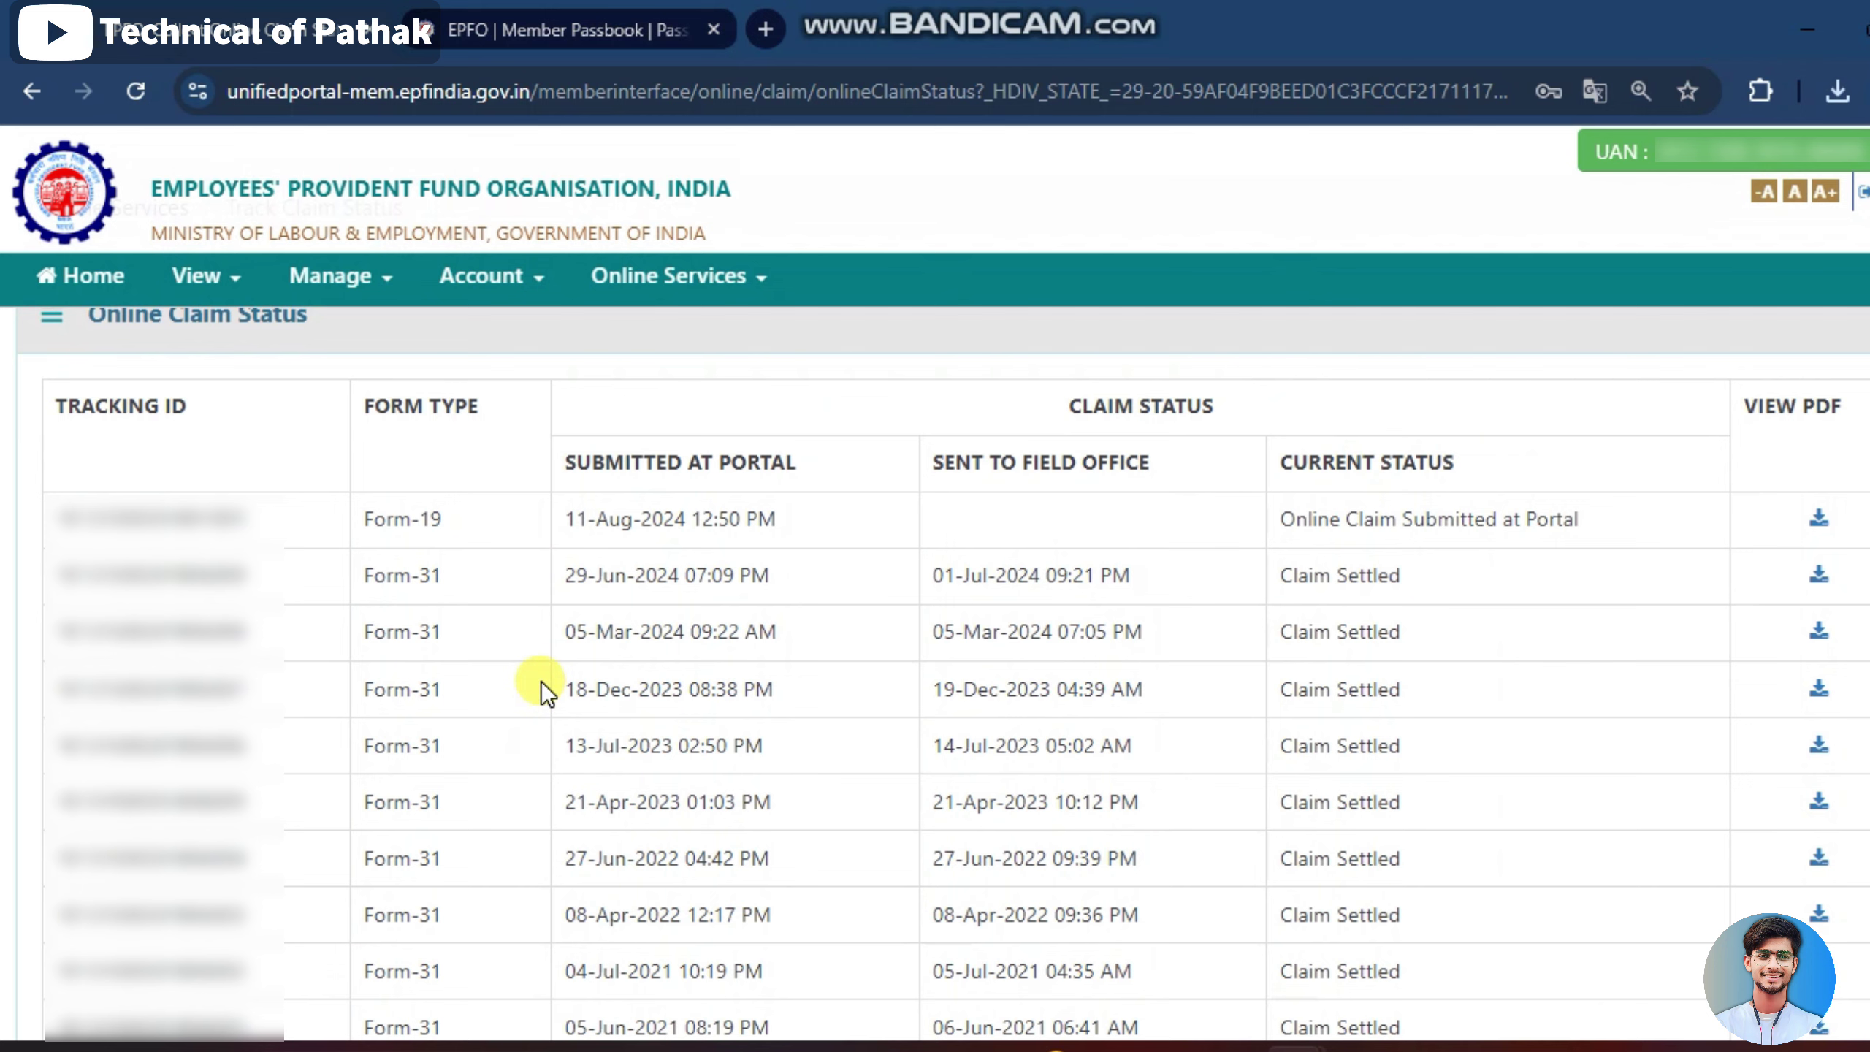
{"action": "scroll", "coordinate": [622, 634], "scroll_direction": "up", "scroll_amount": 2}
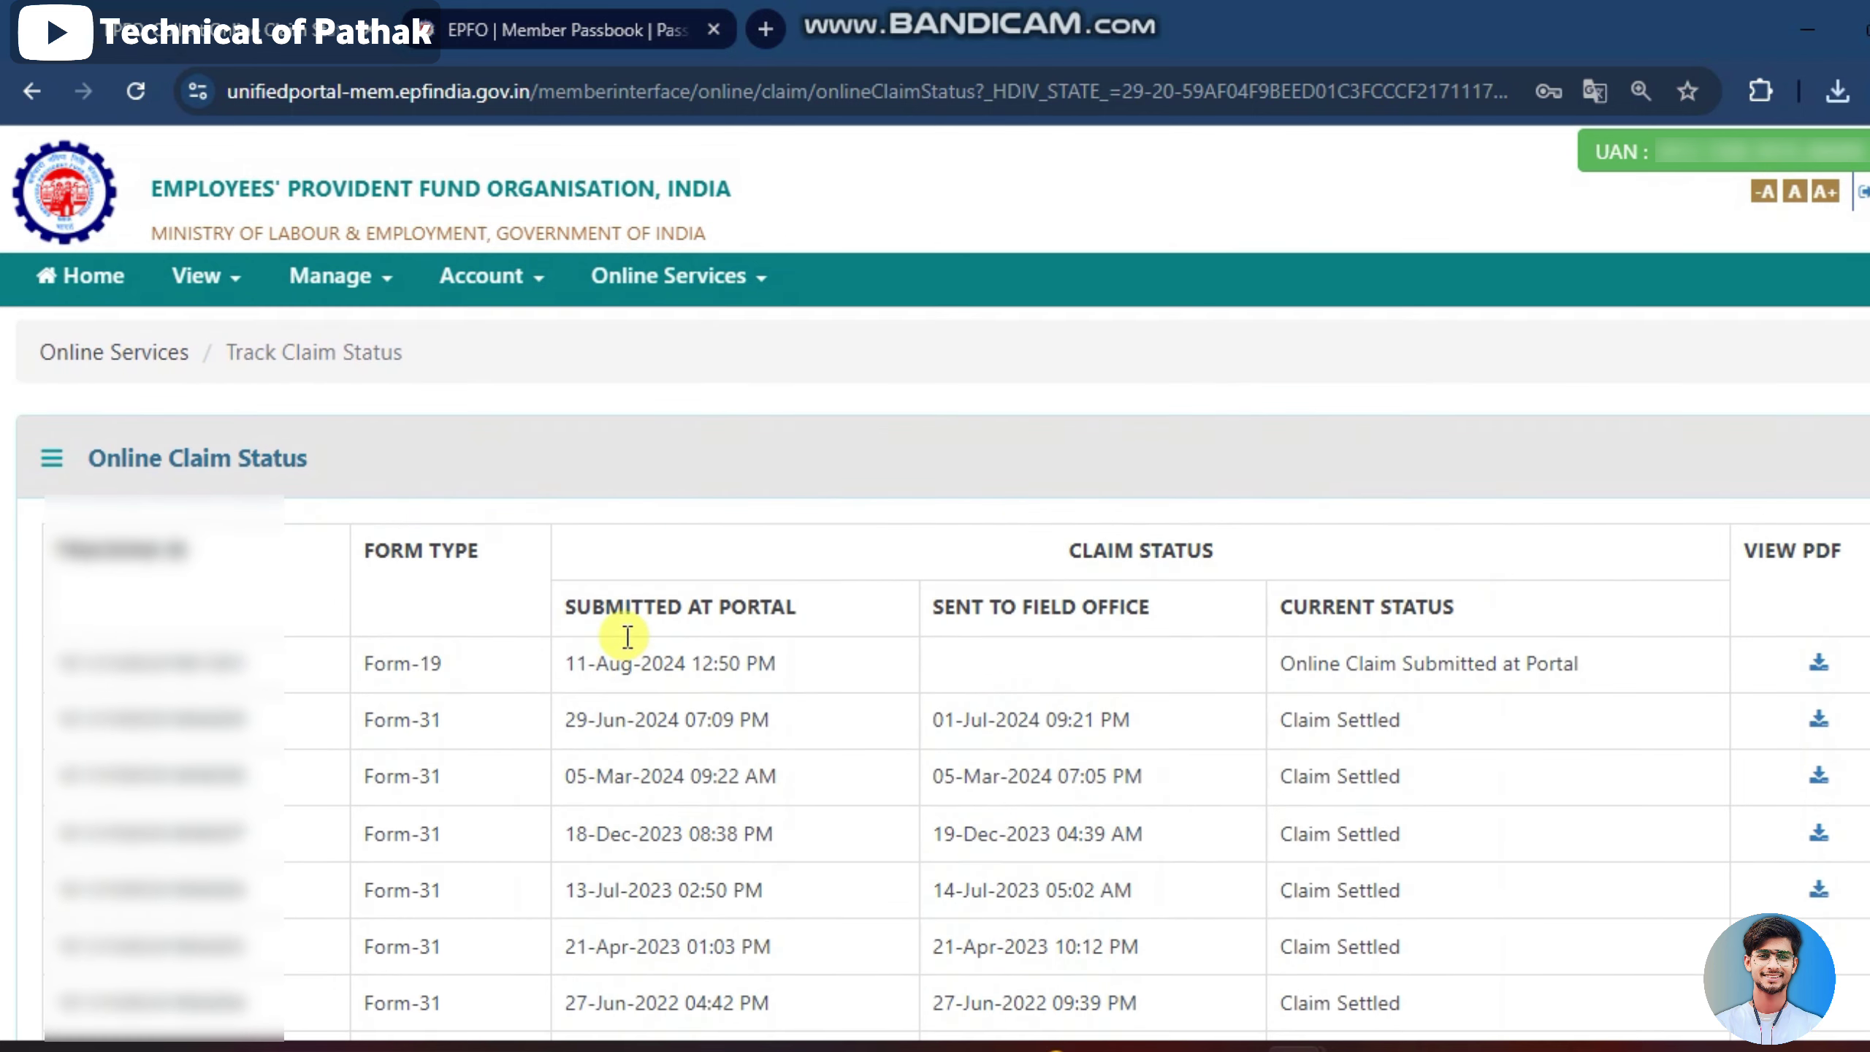